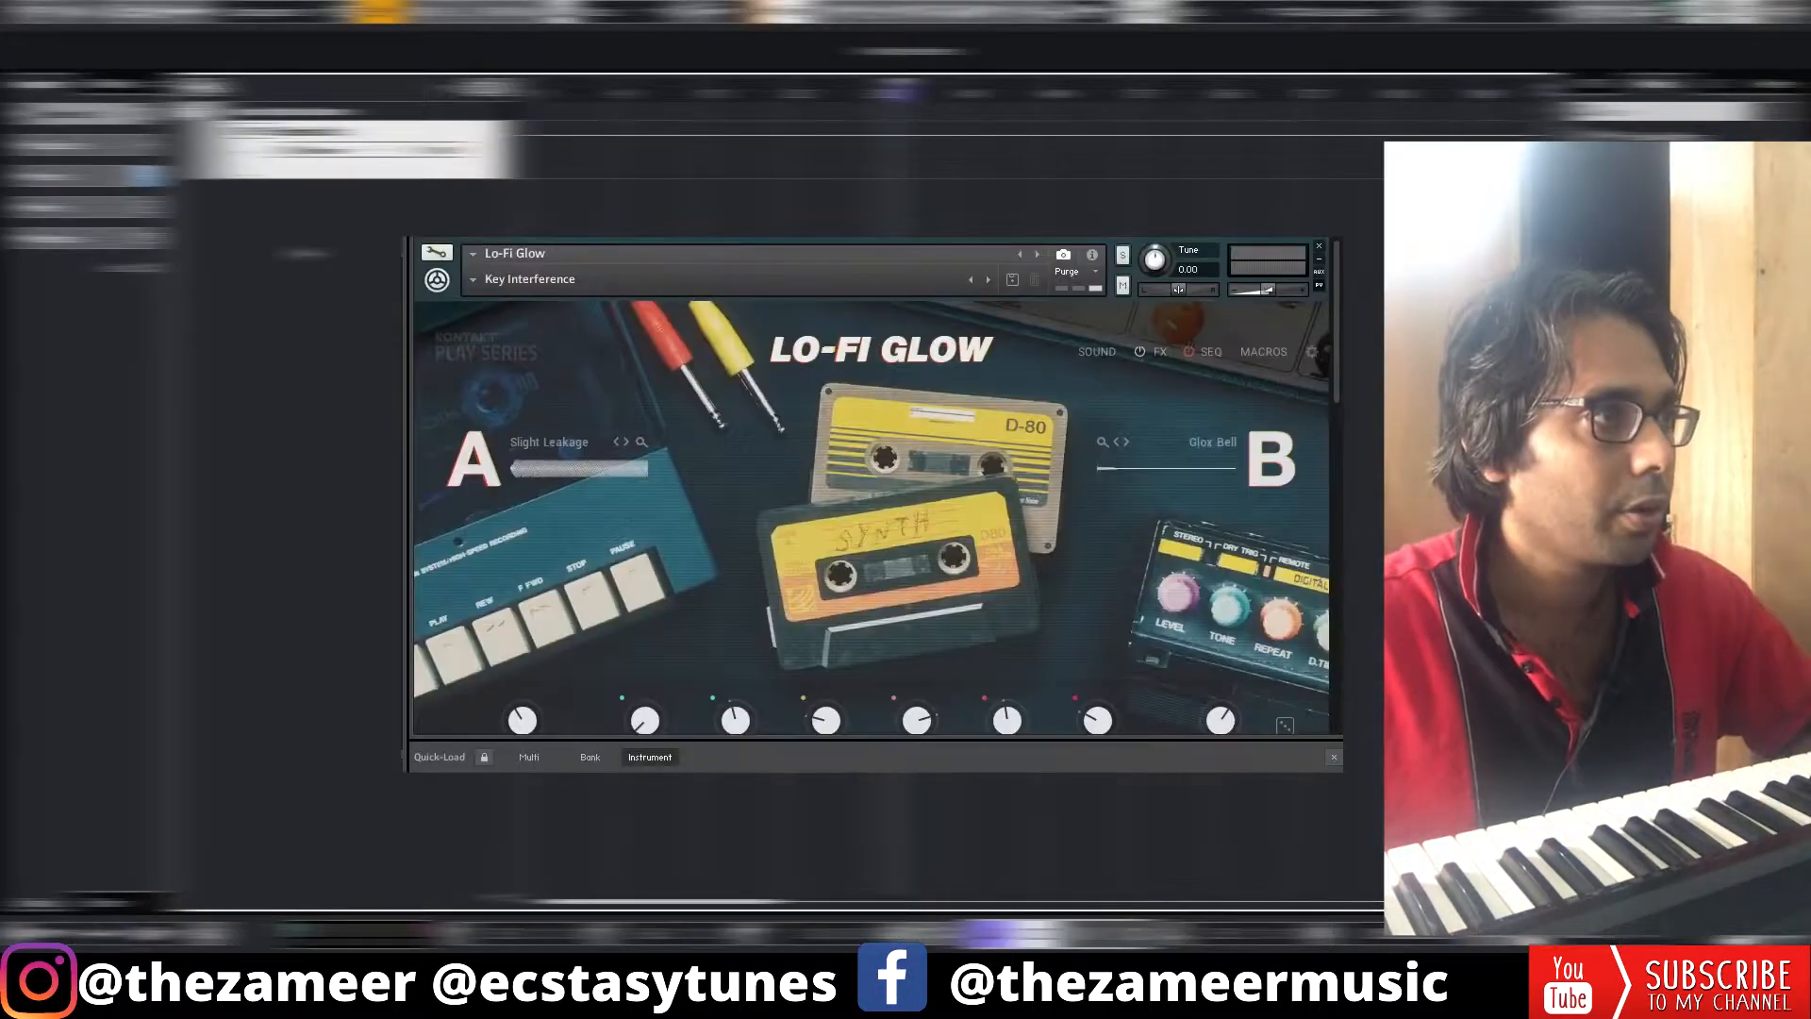
Record a synth melody with the Lo-Fi Glow instrument on the lofi glow track
left_click(474, 282)
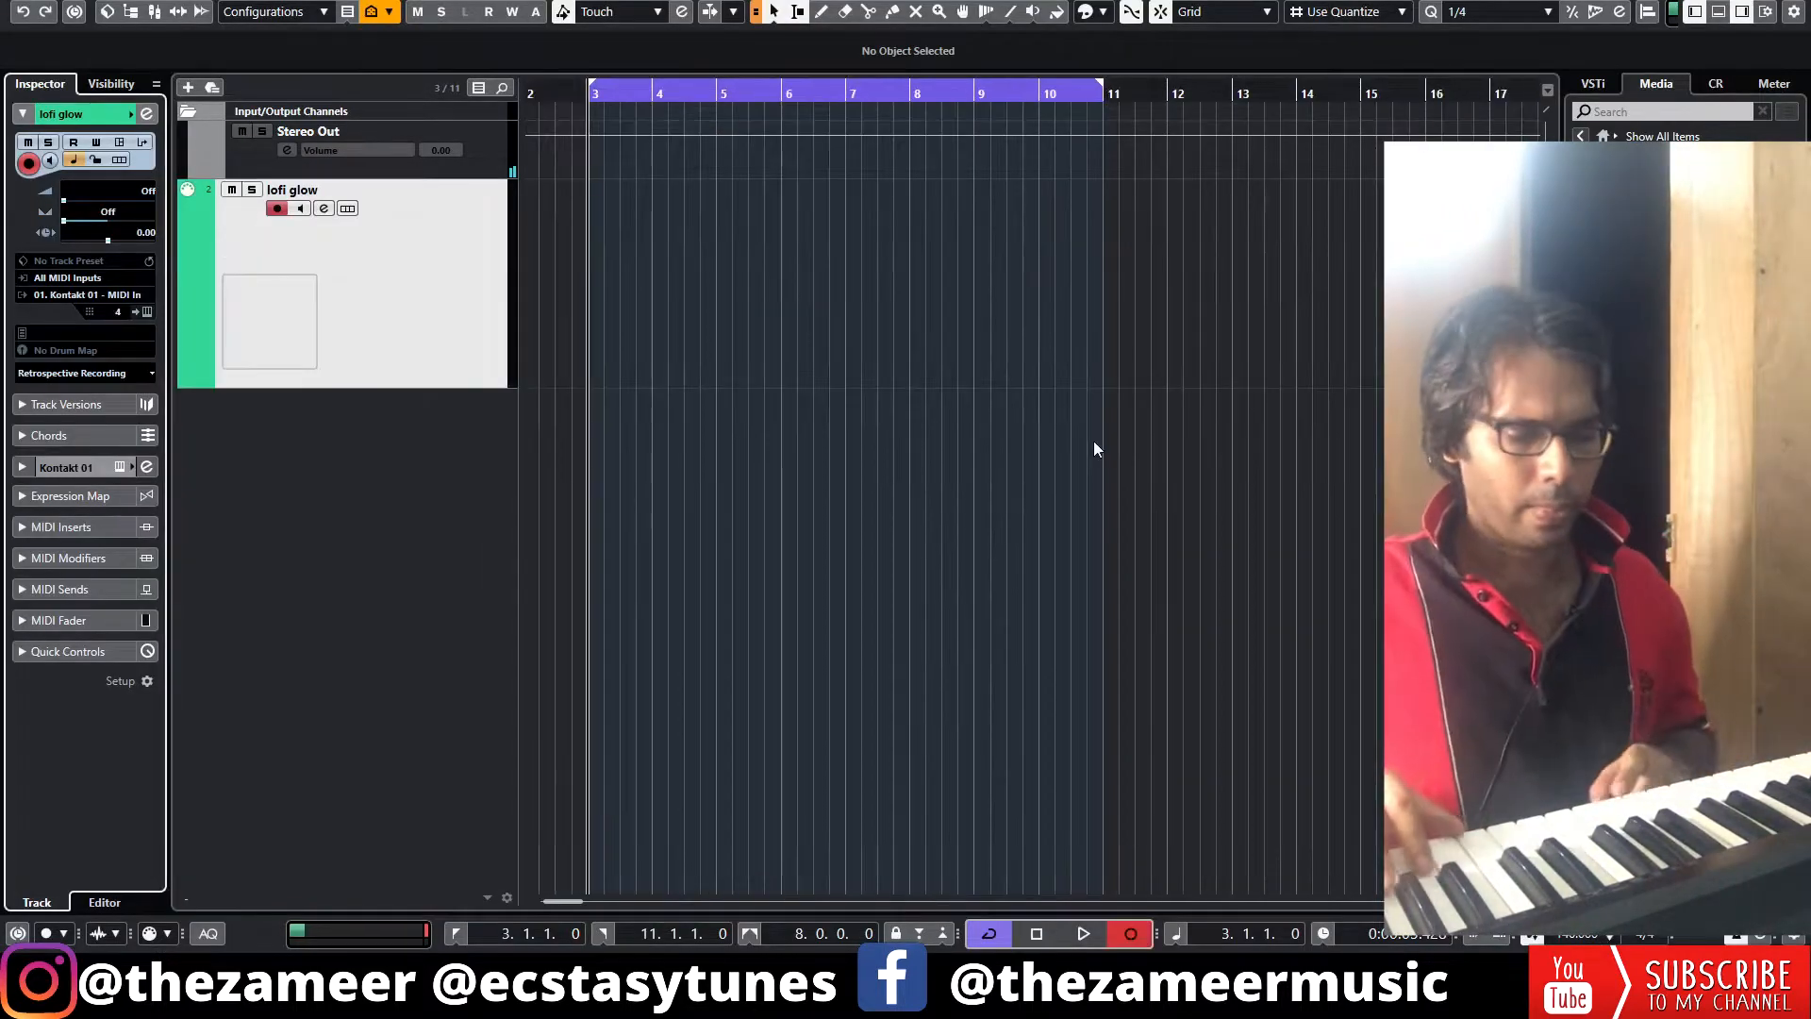
key("KP_Multiply")
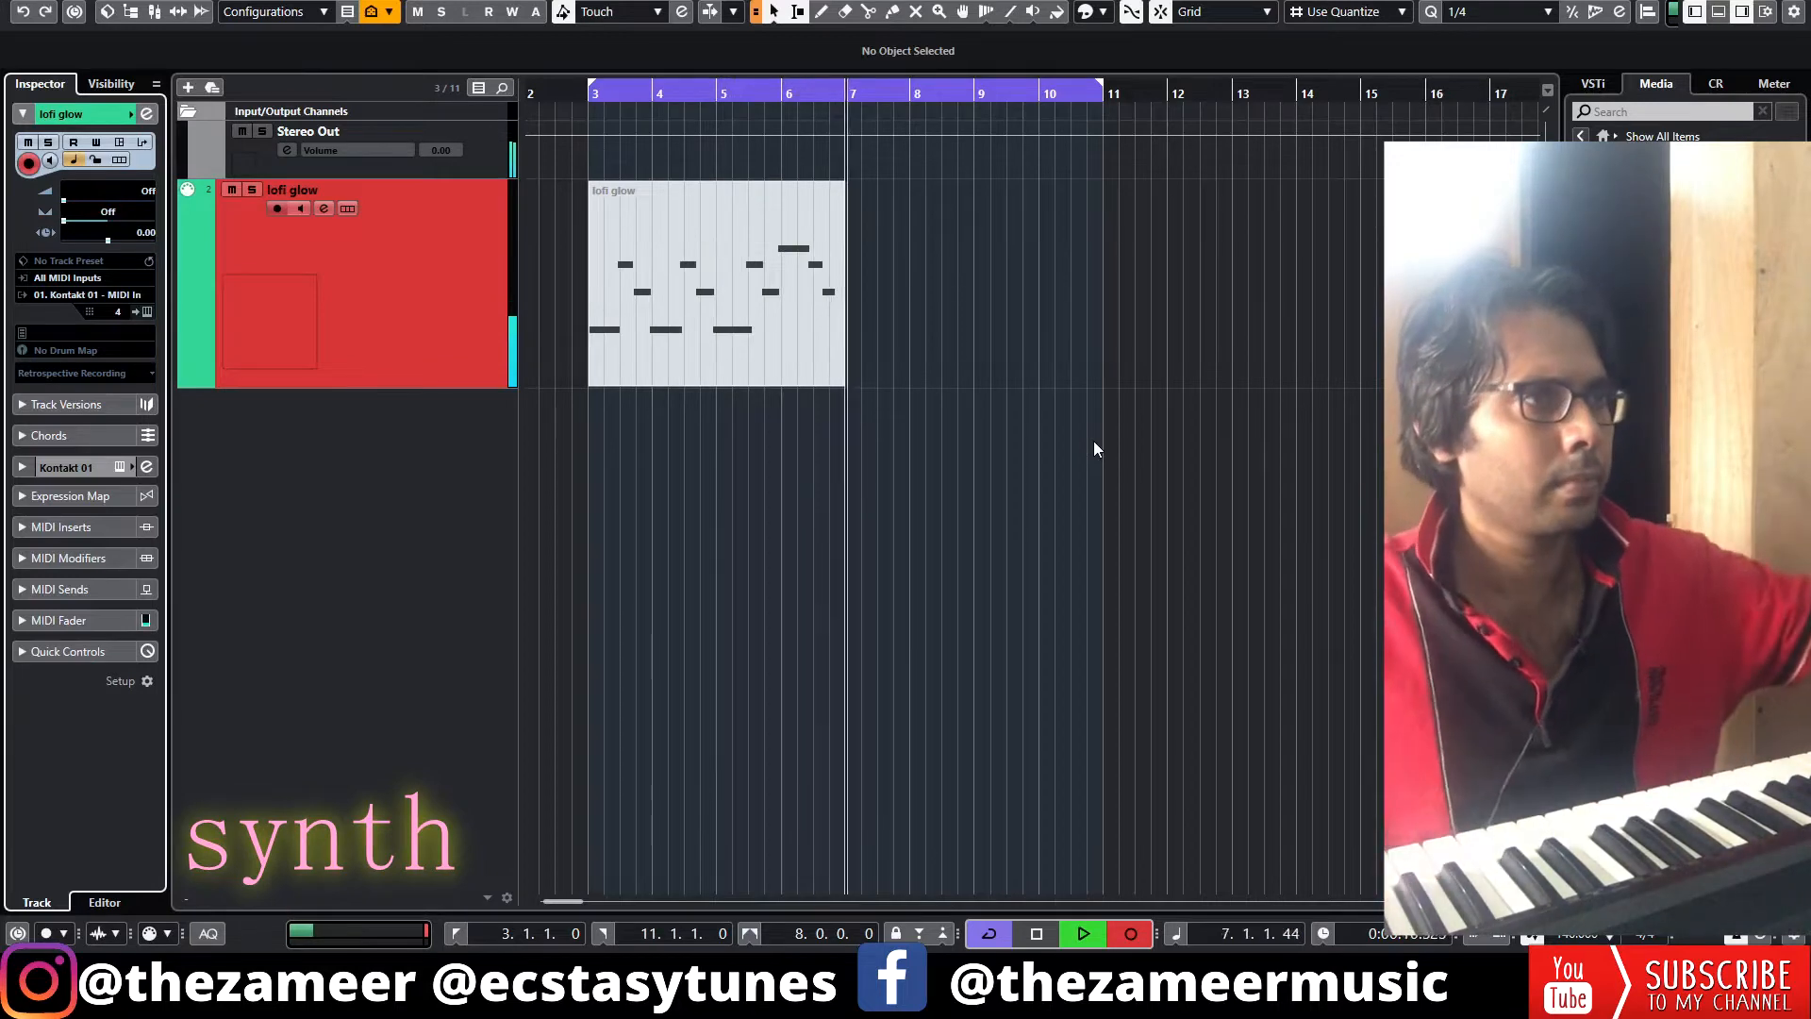
key("space")
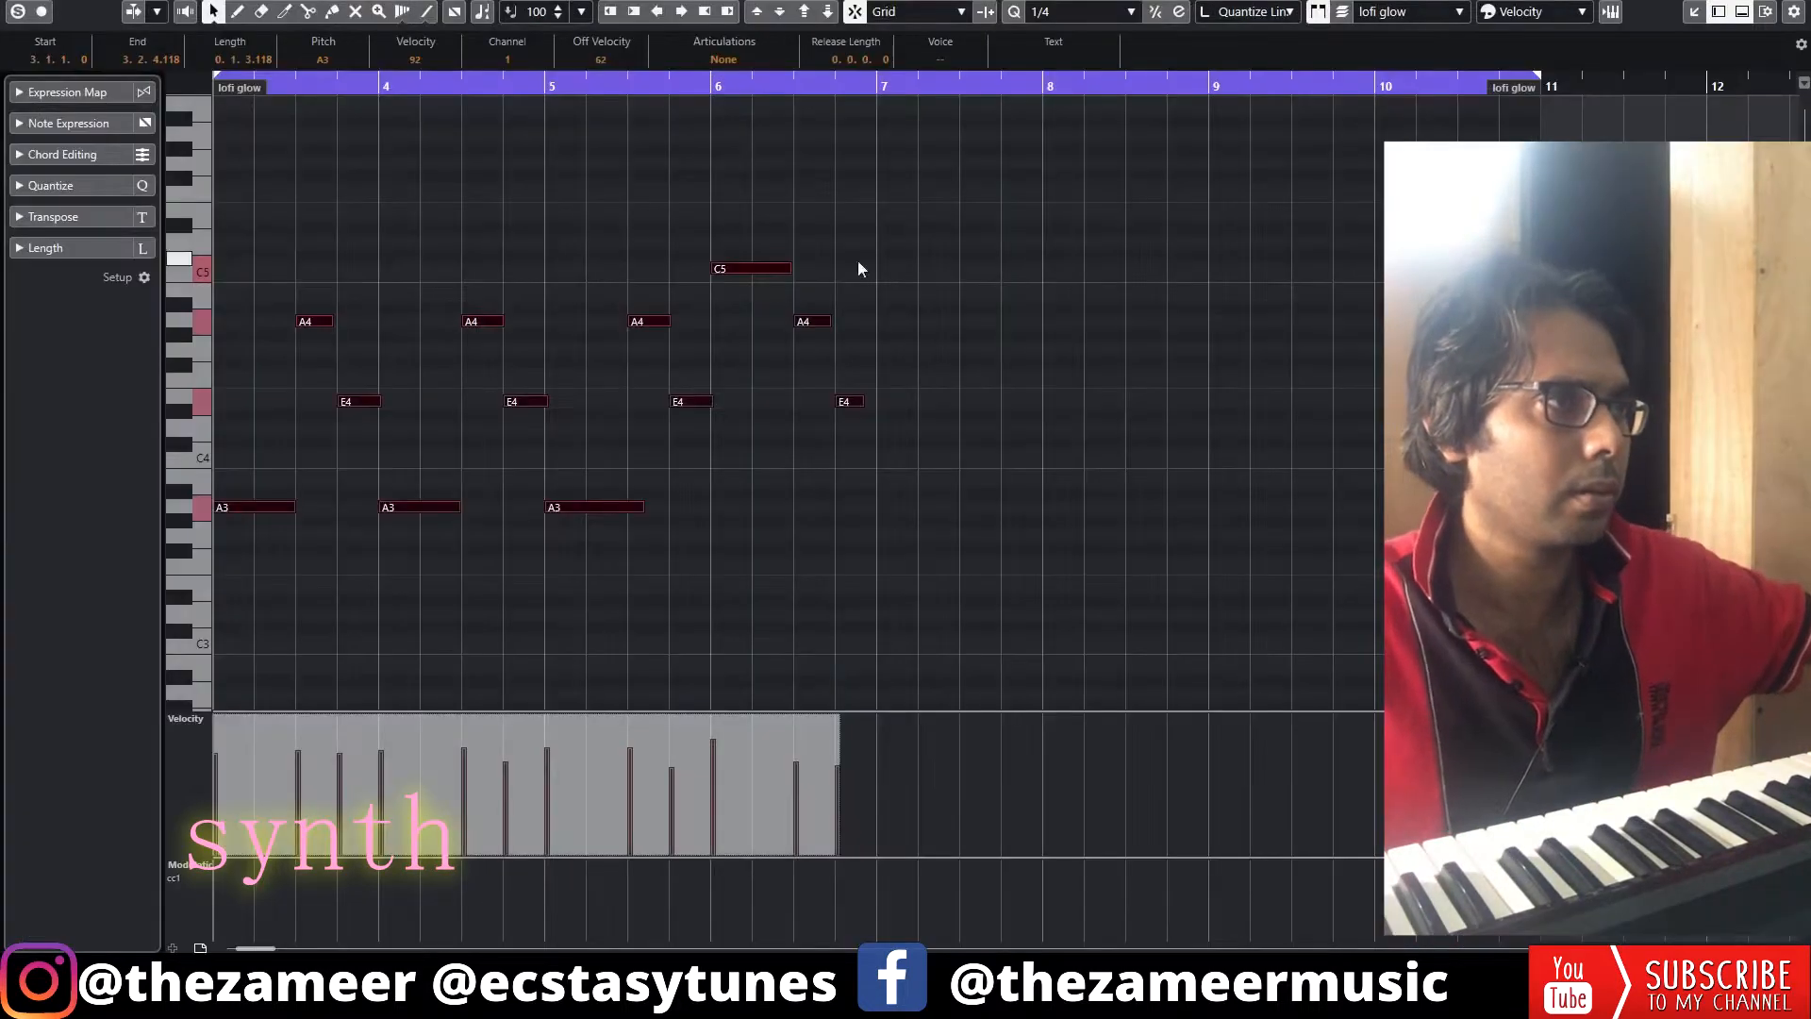
Edit the recorded synth notes and repeat the part so it fills bars 3 to 11
left_click_drag(898, 287, 785, 536)
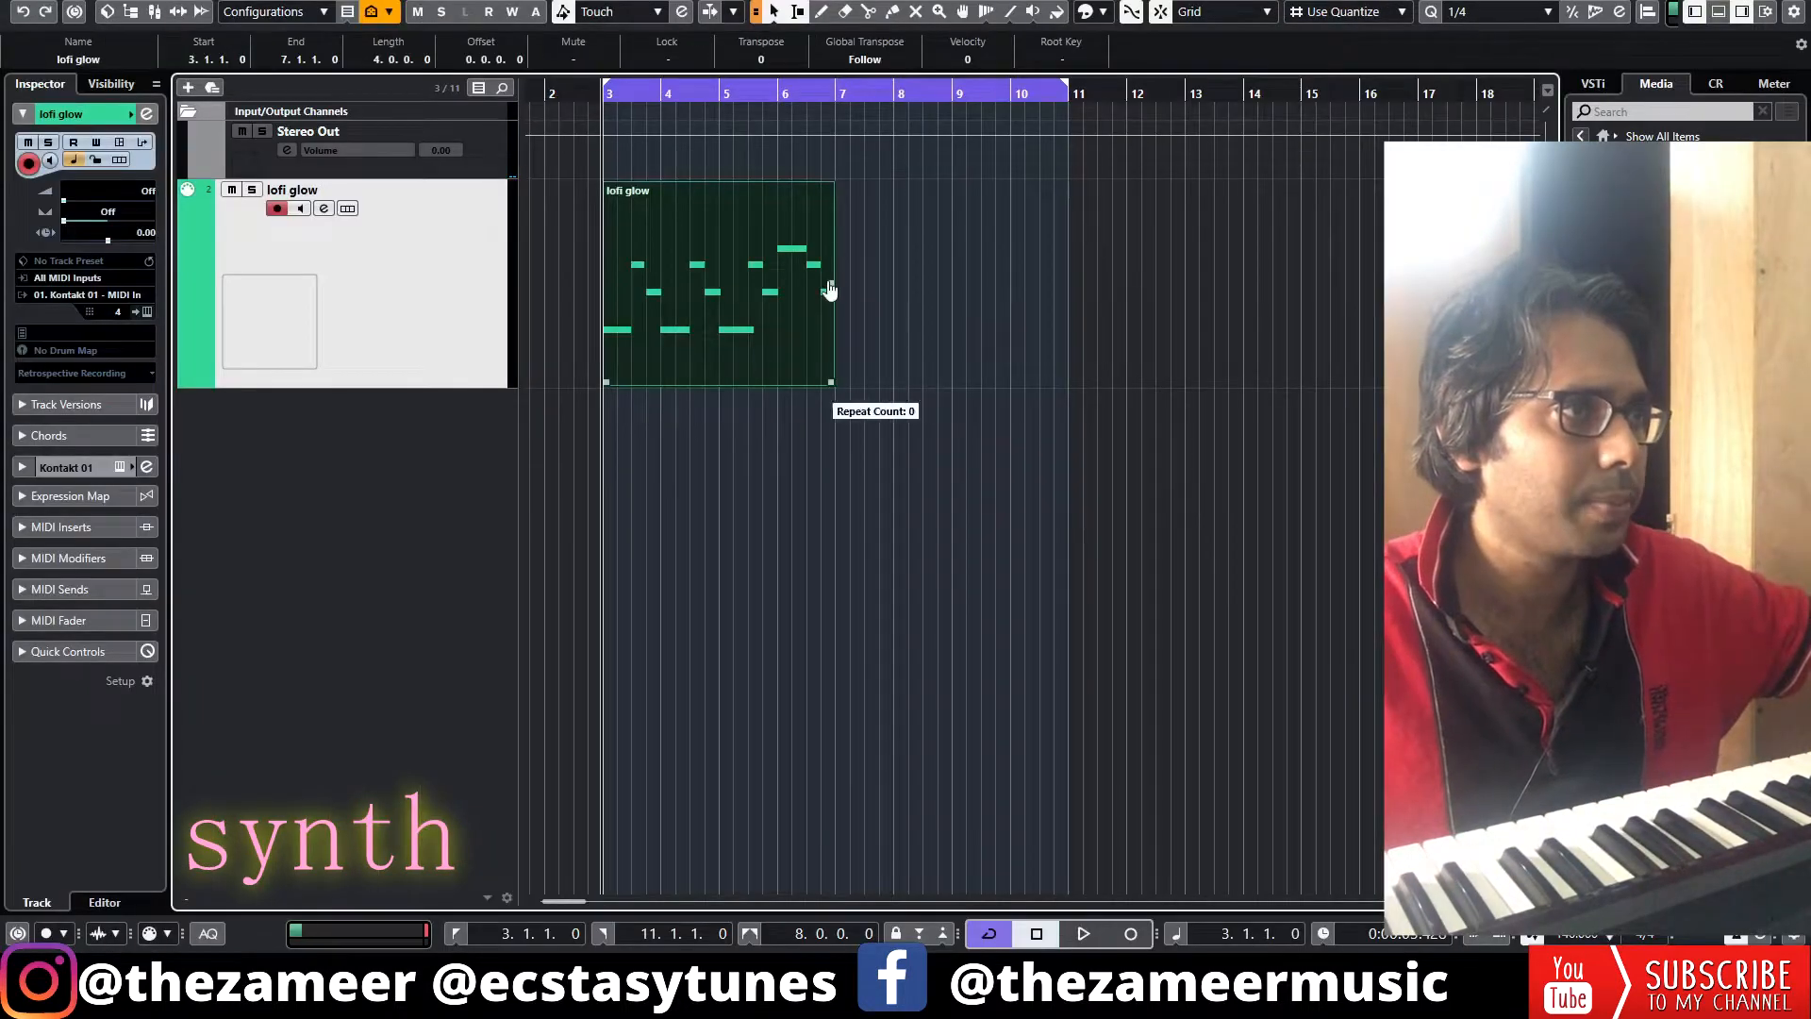
left_click_drag(830, 290, 1063, 292)
left_click(1241, 370)
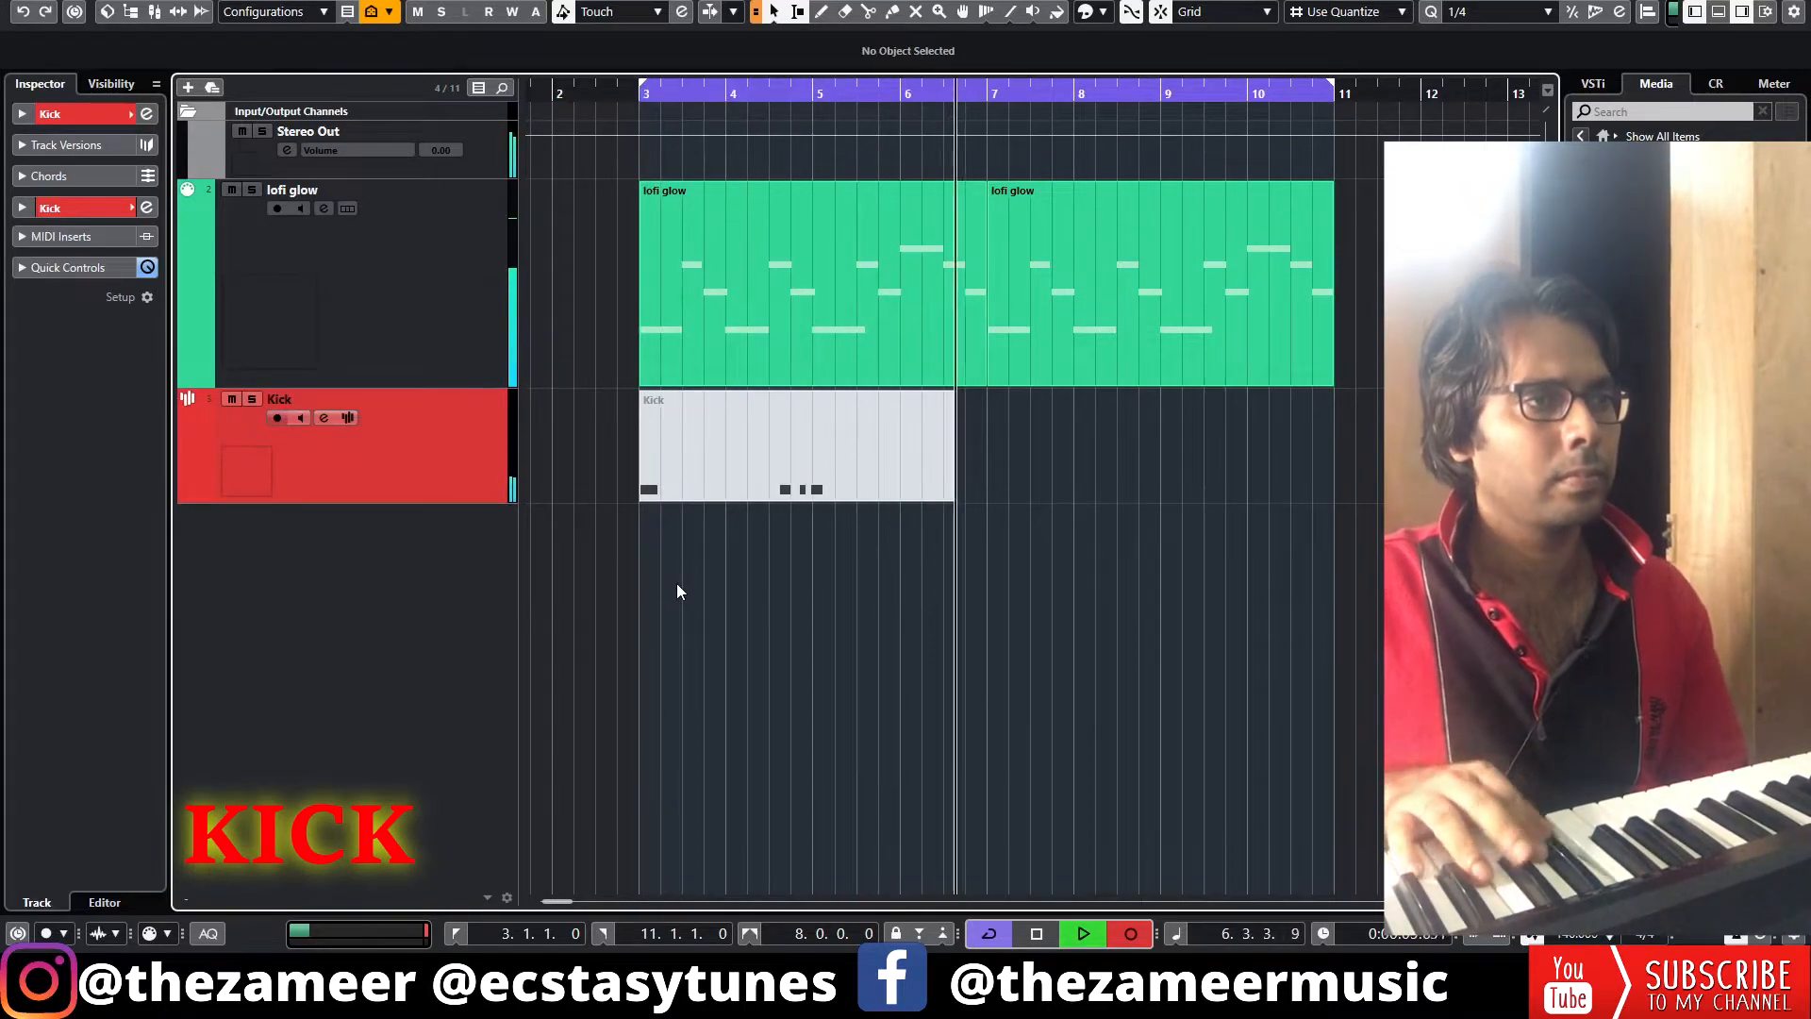
Finish the kick recording, open the kick part and set all note velocities to 127
key("space")
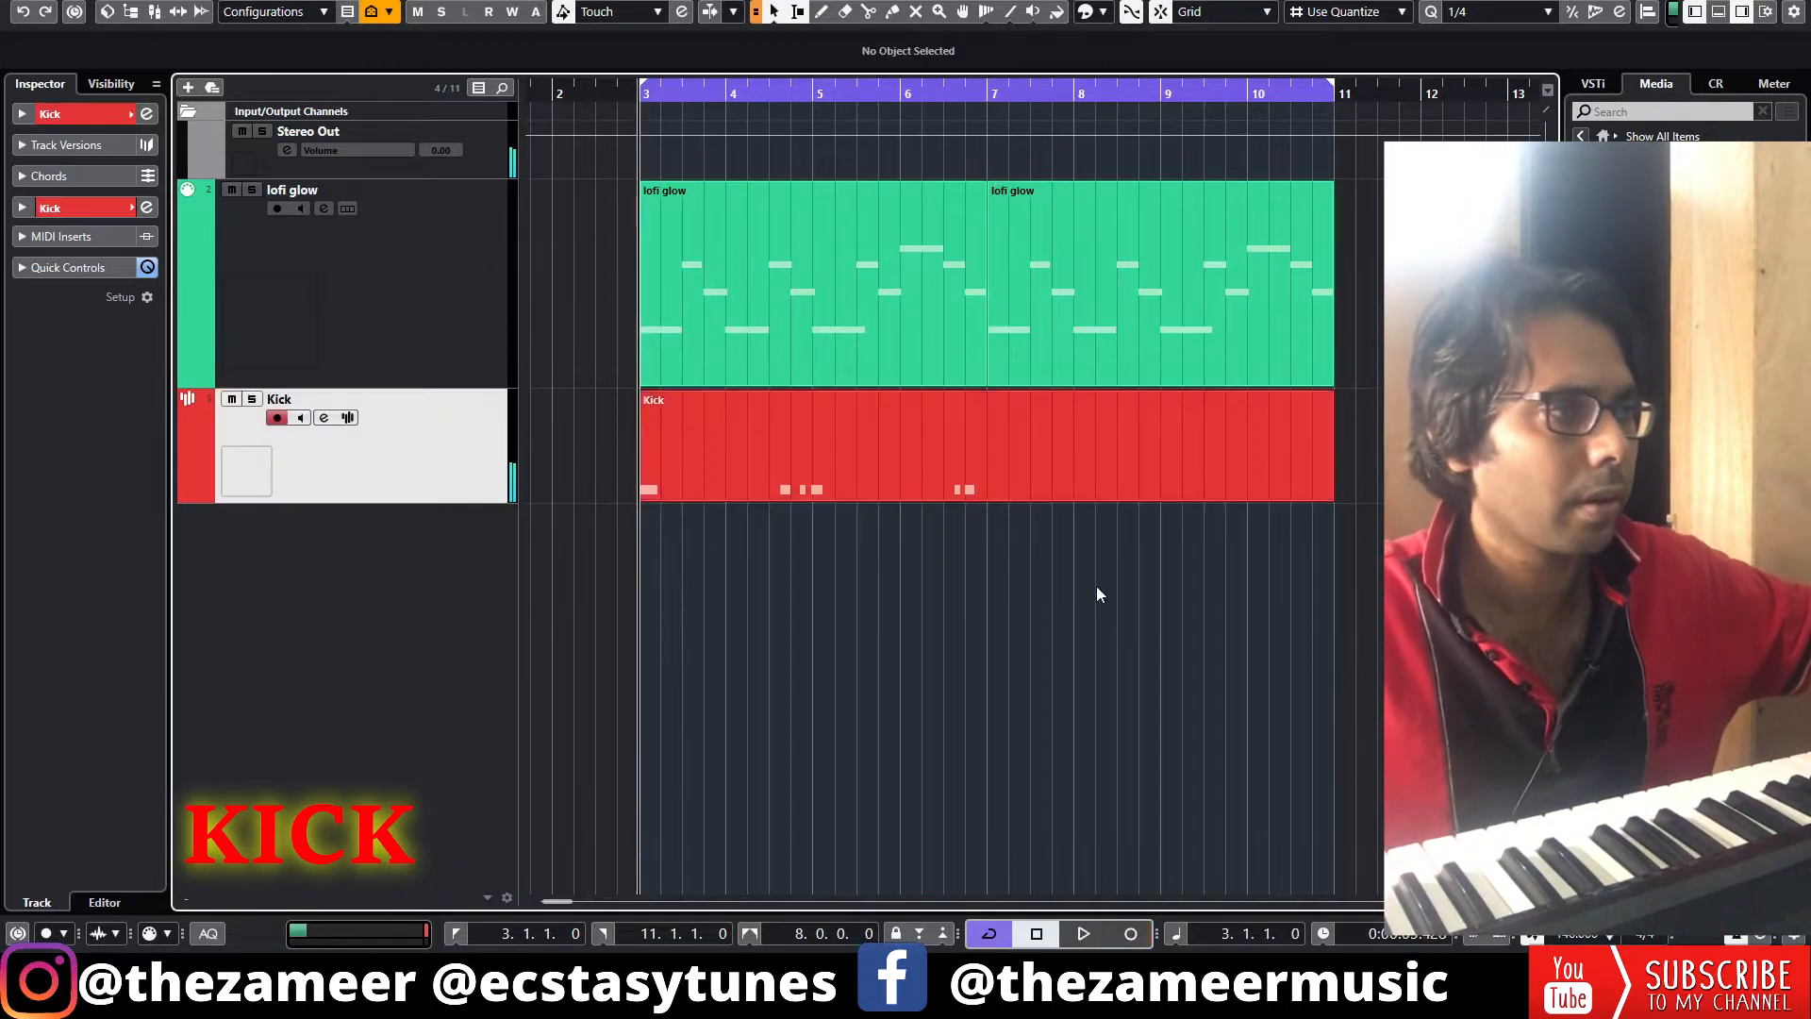
double_click(819, 477)
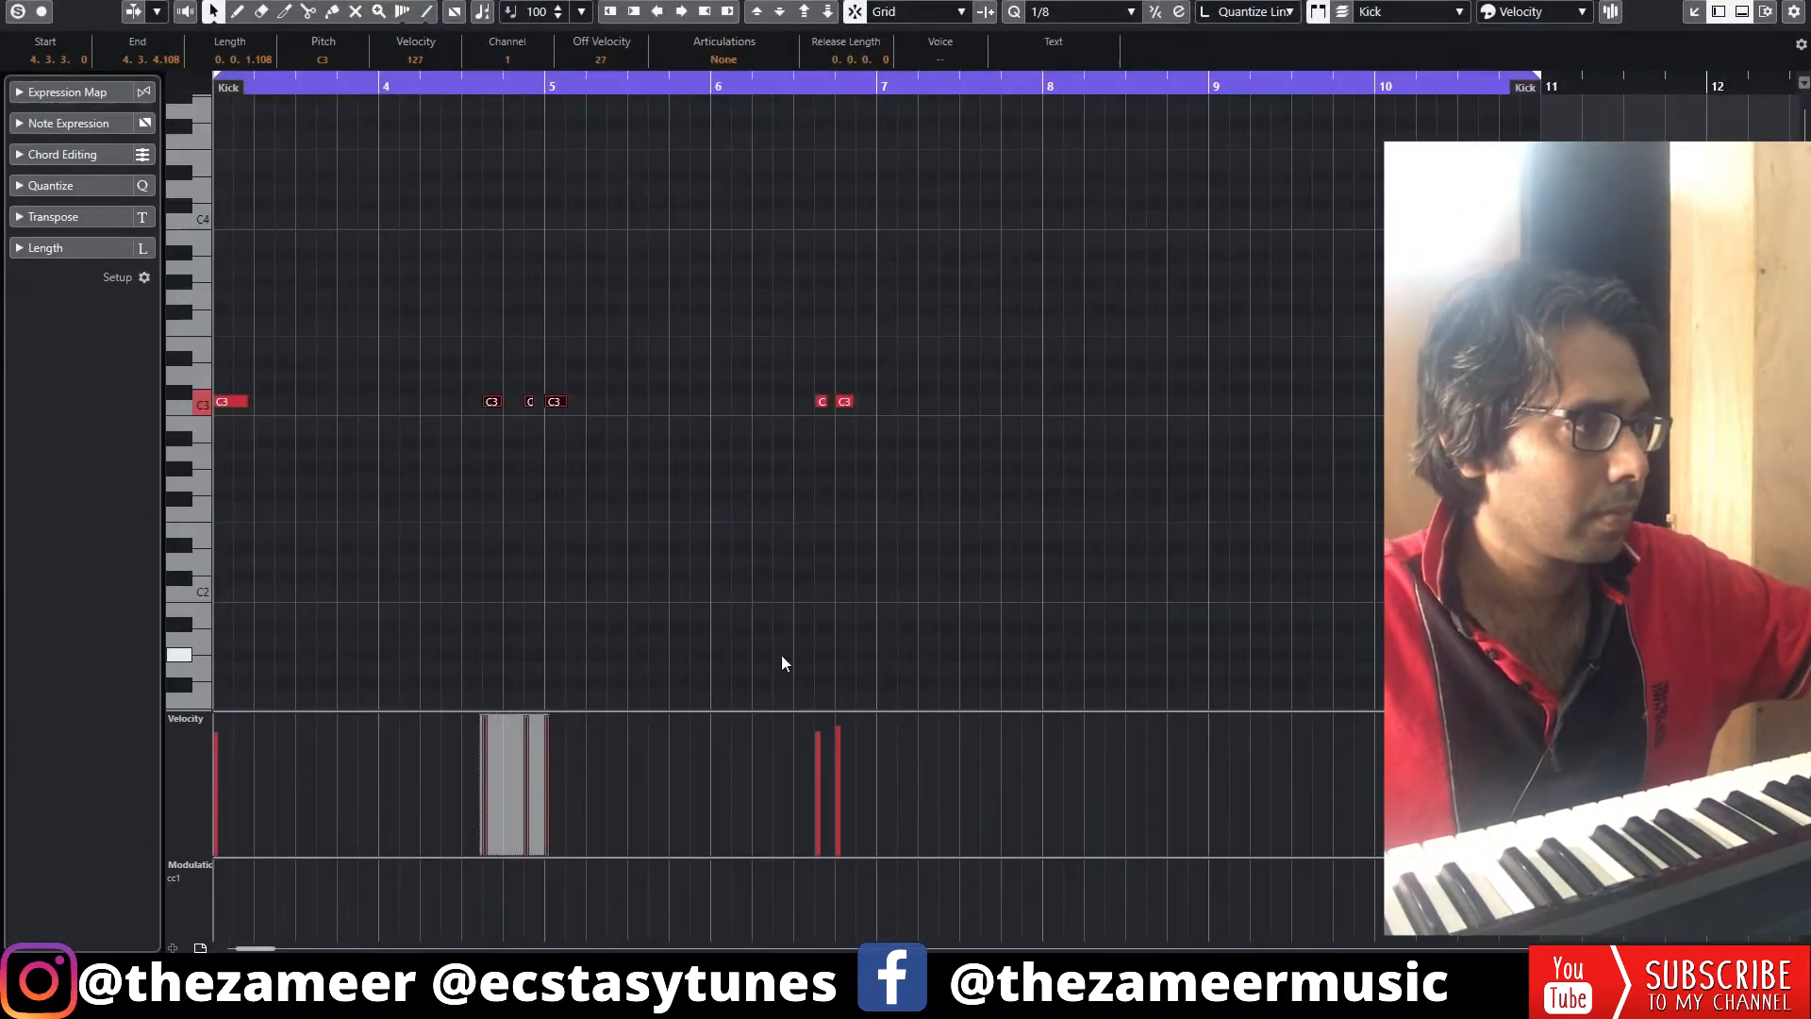
key("ctrl+a")
left_click_drag(217, 721, 191, 184)
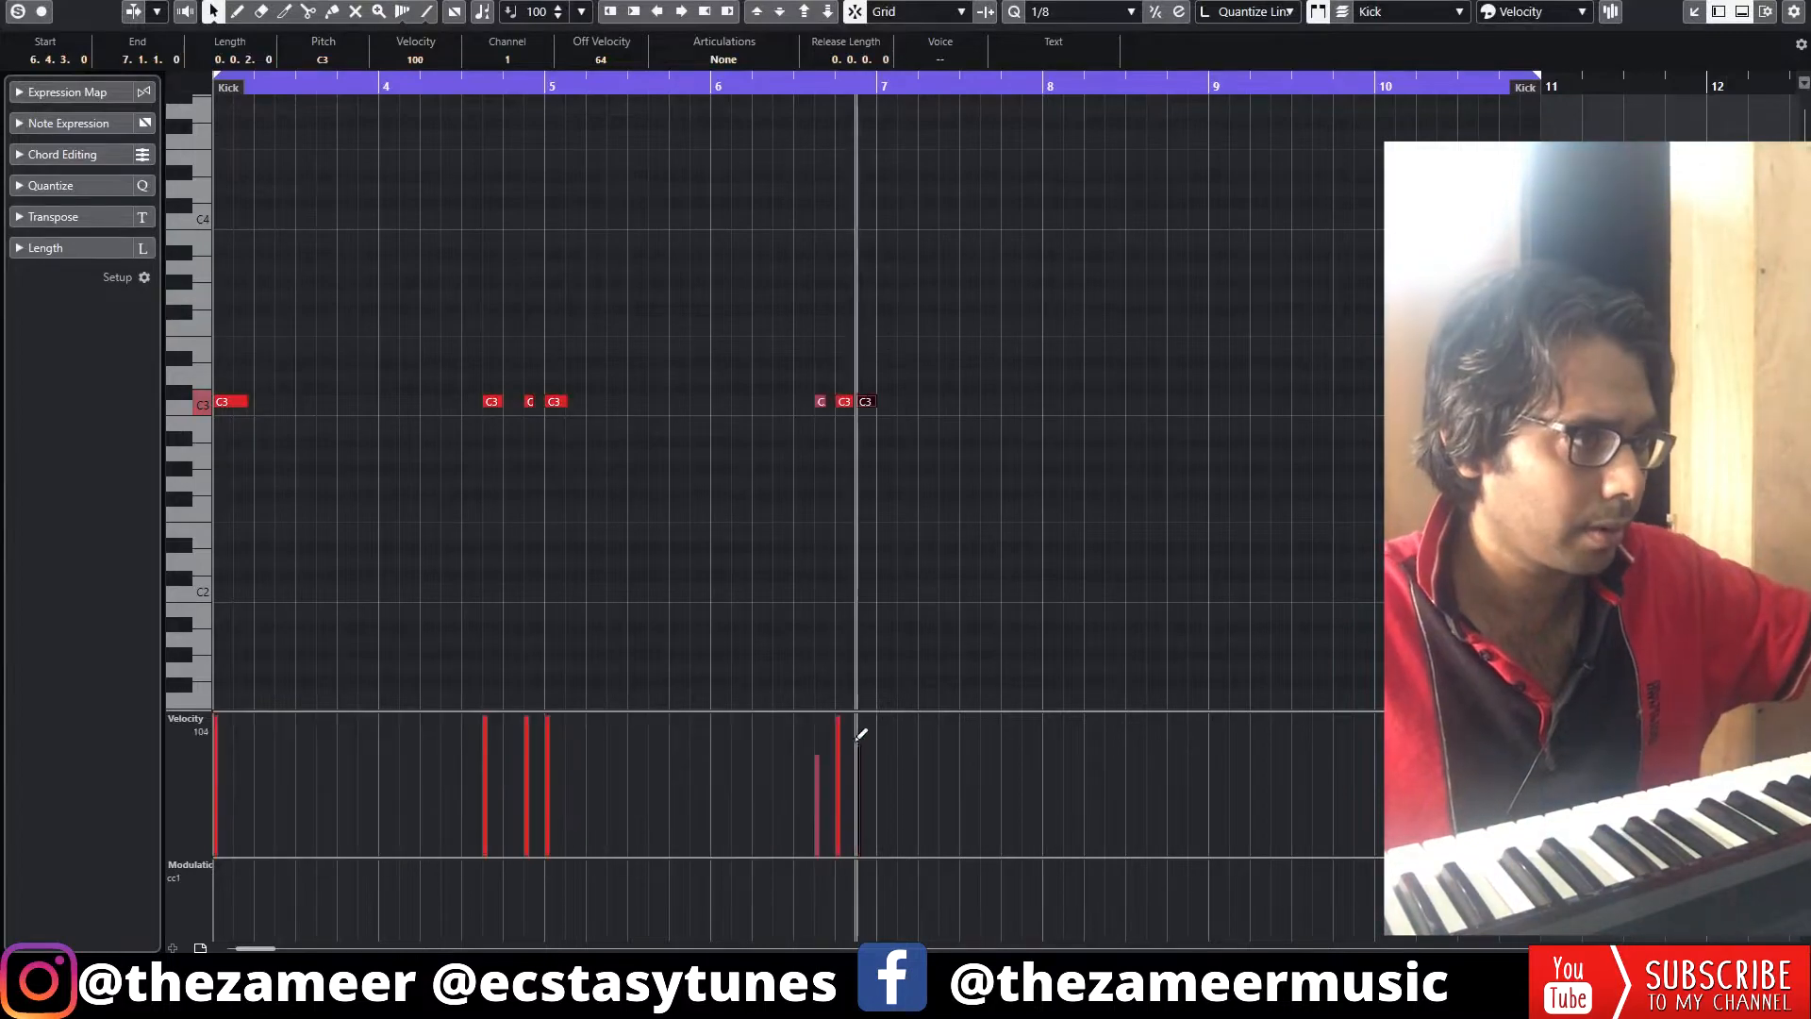
left_click_drag(858, 737, 847, 714)
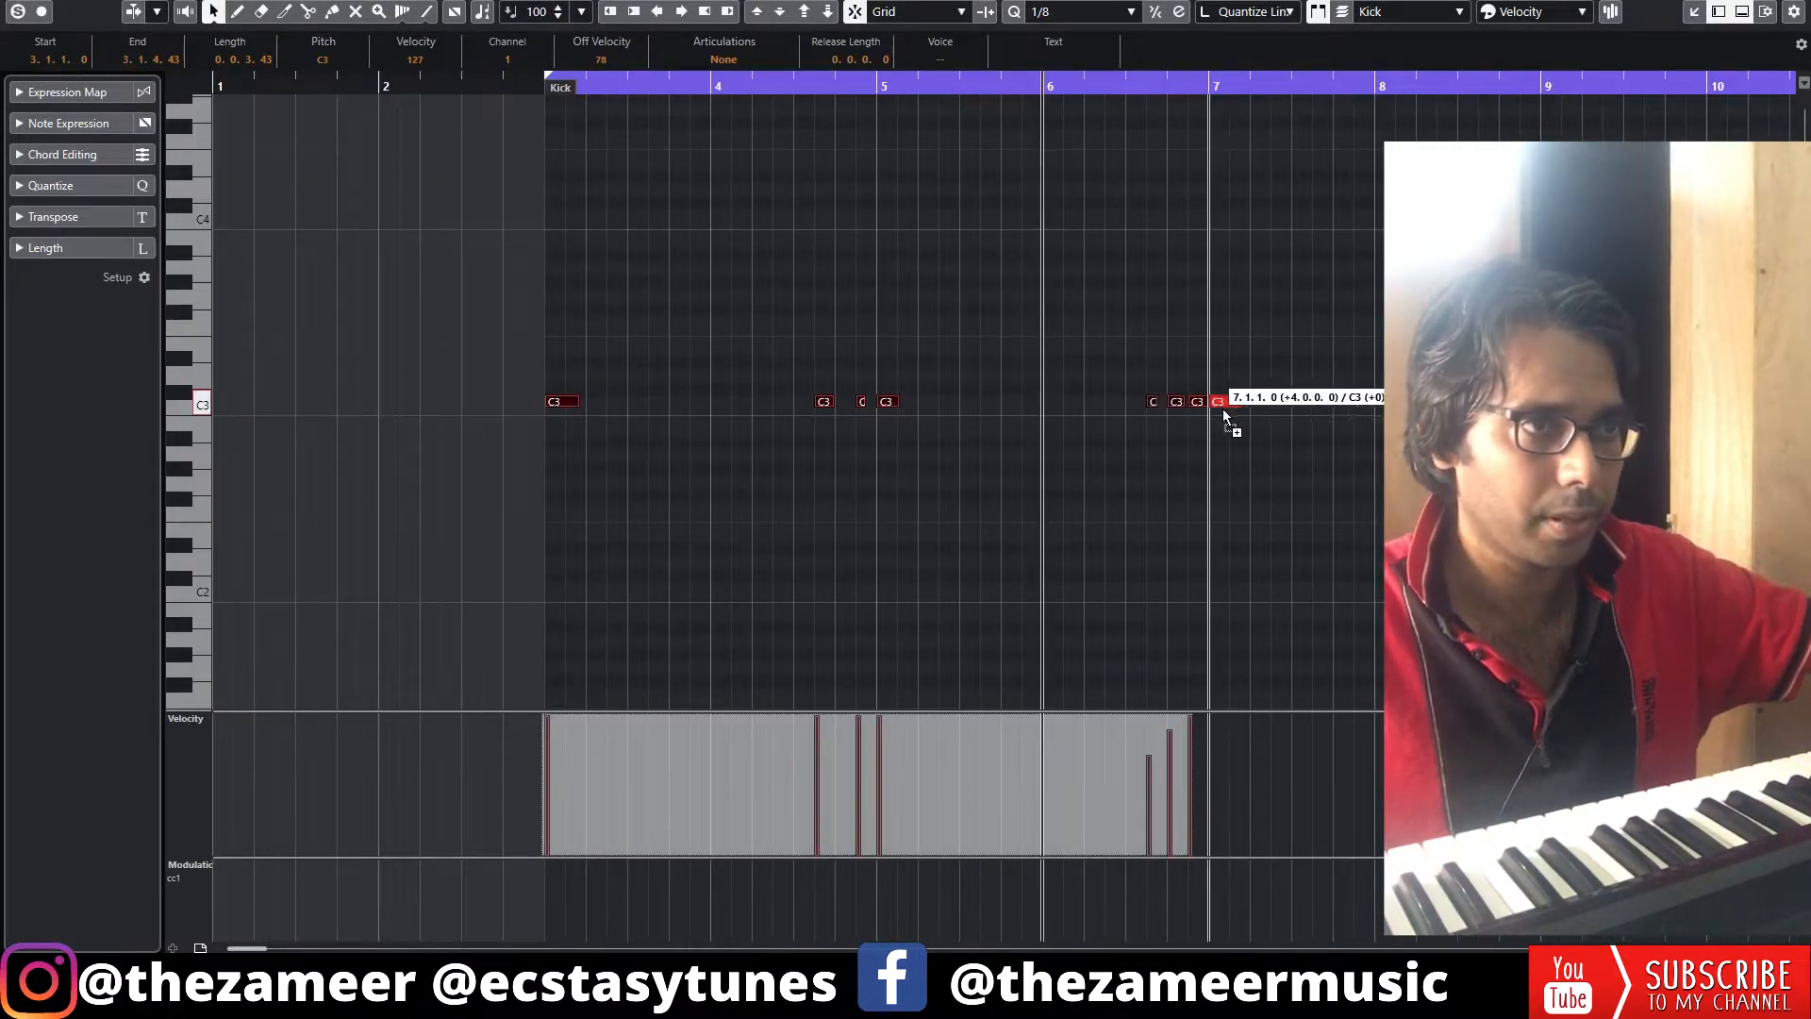
Duplicate the selected kick notes later in the part and close the editor
key("g")
key("alt+d")
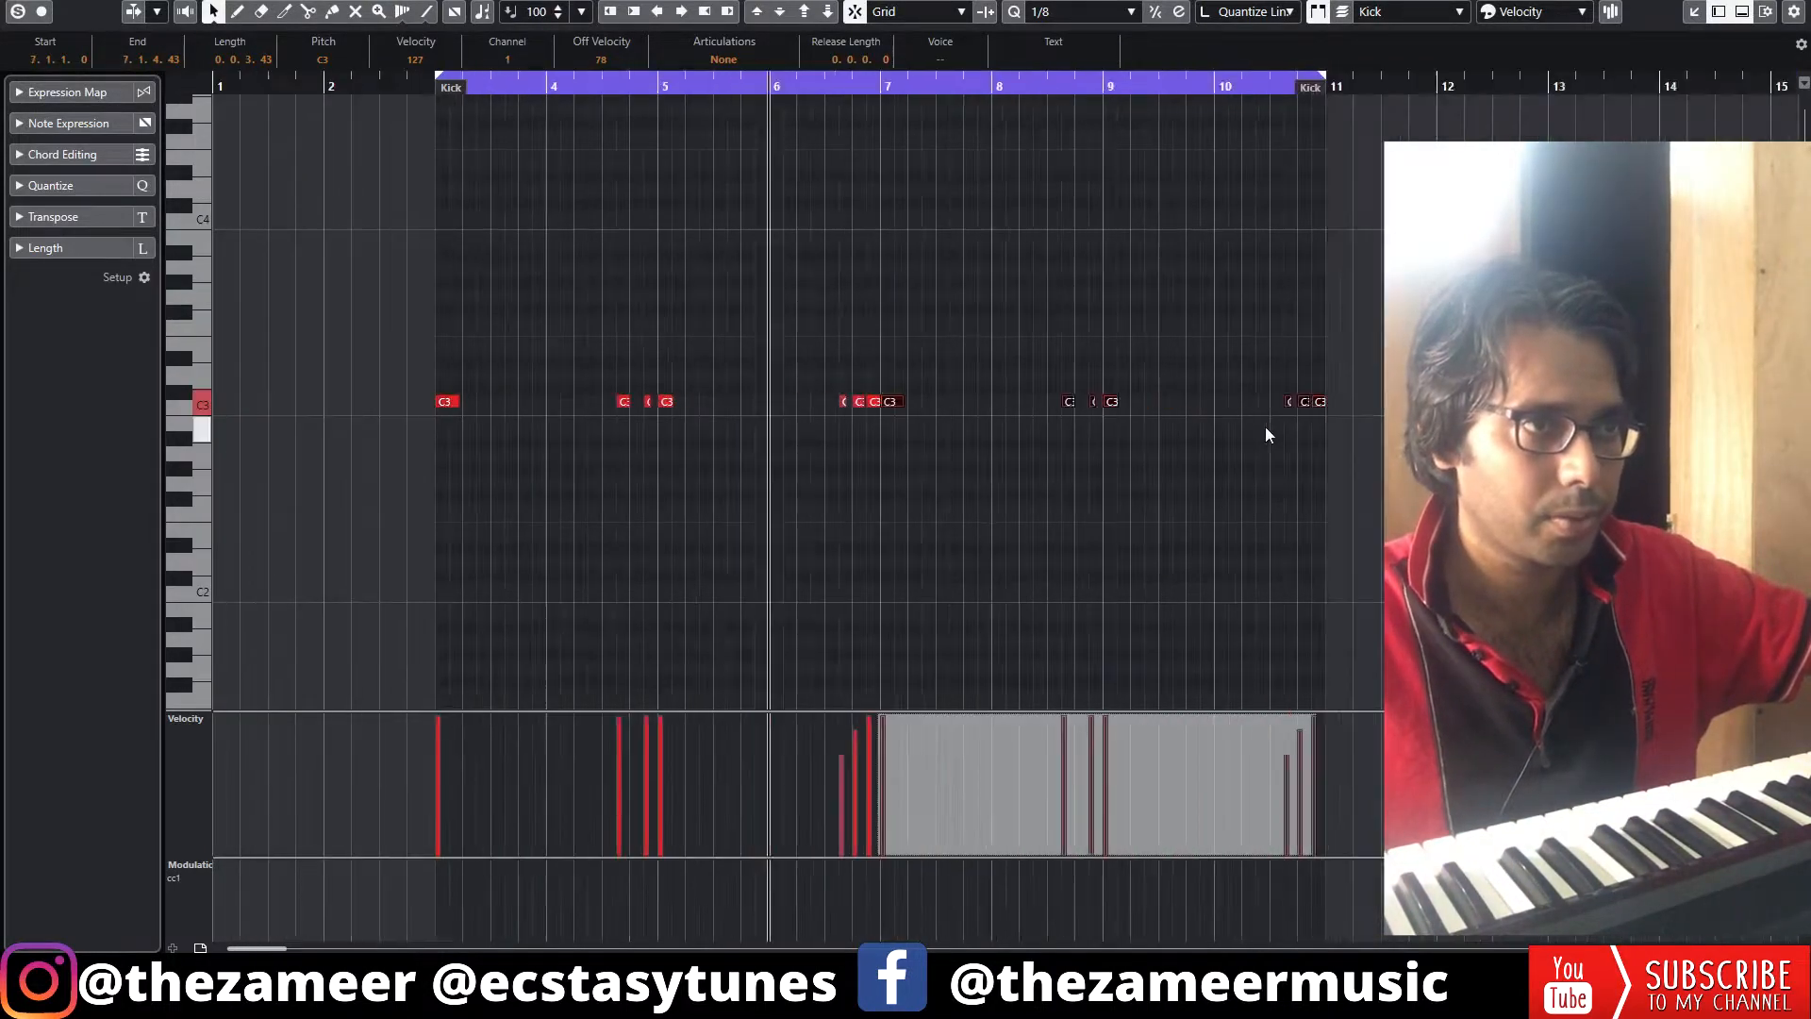
key("Escape")
key("g")
key("g")
key("g")
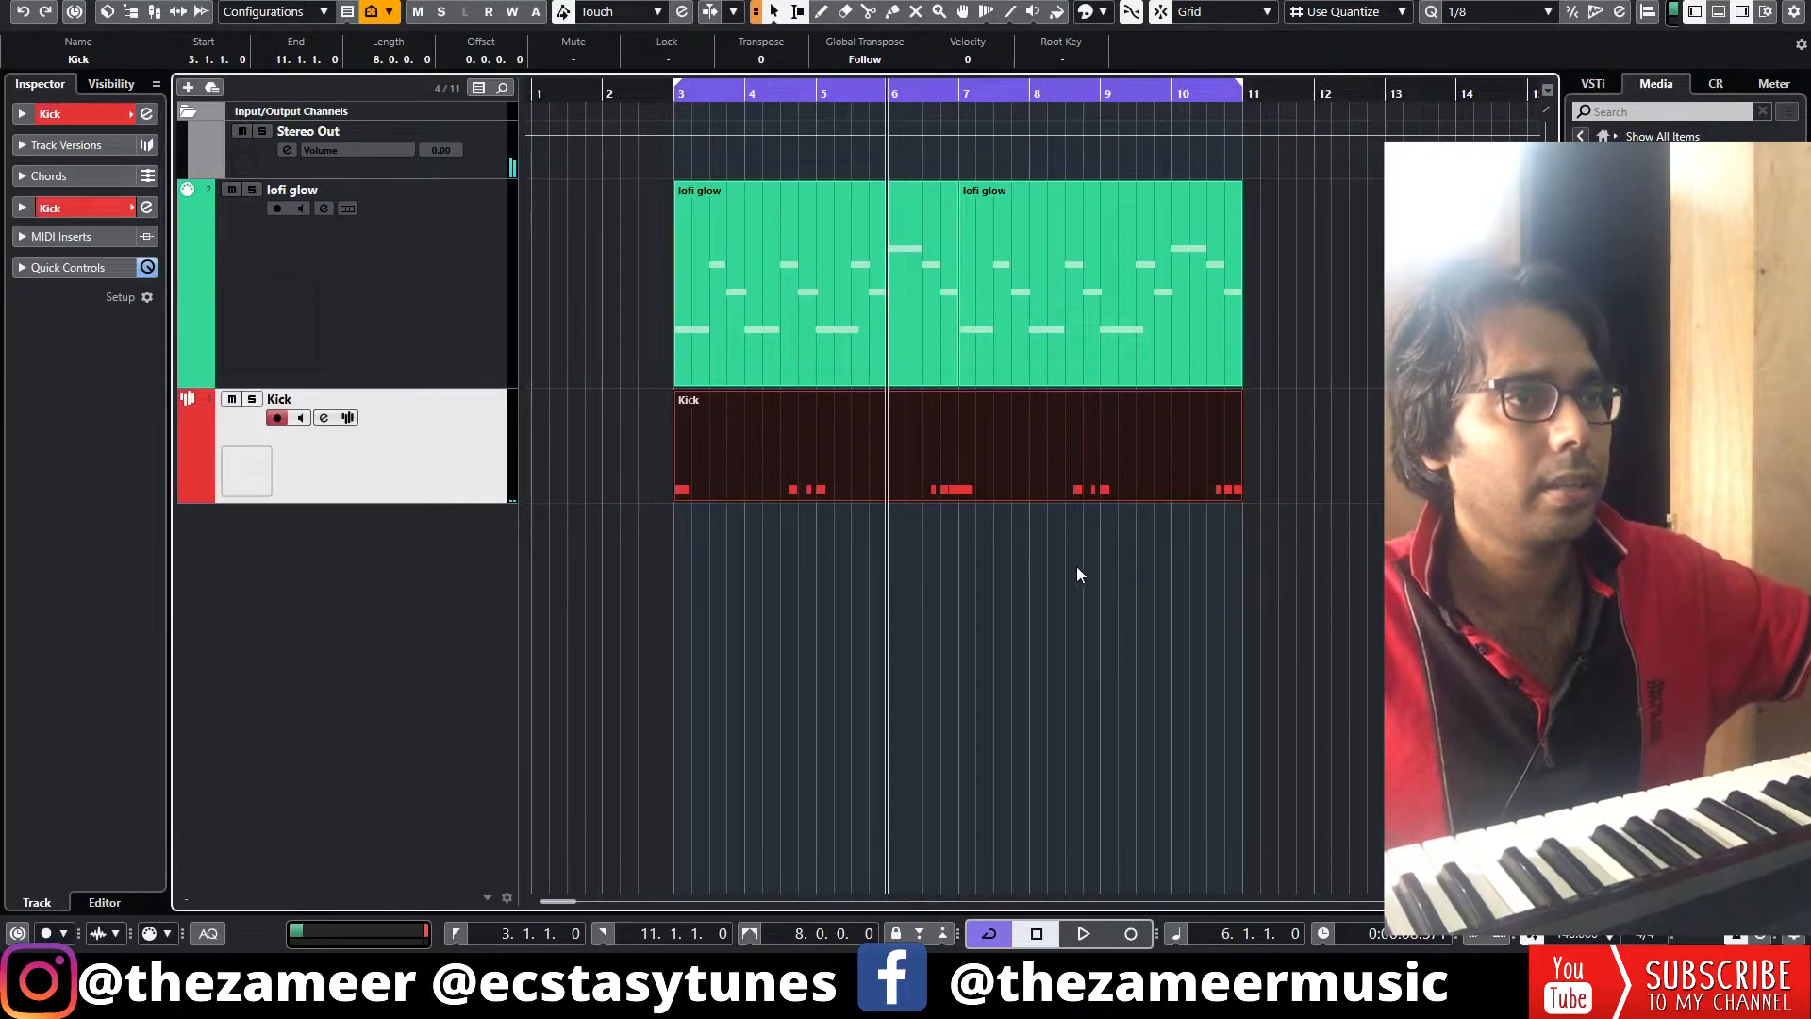
Finish recording the snare pattern on the Snare track
scroll(1006, 534, "up", 2)
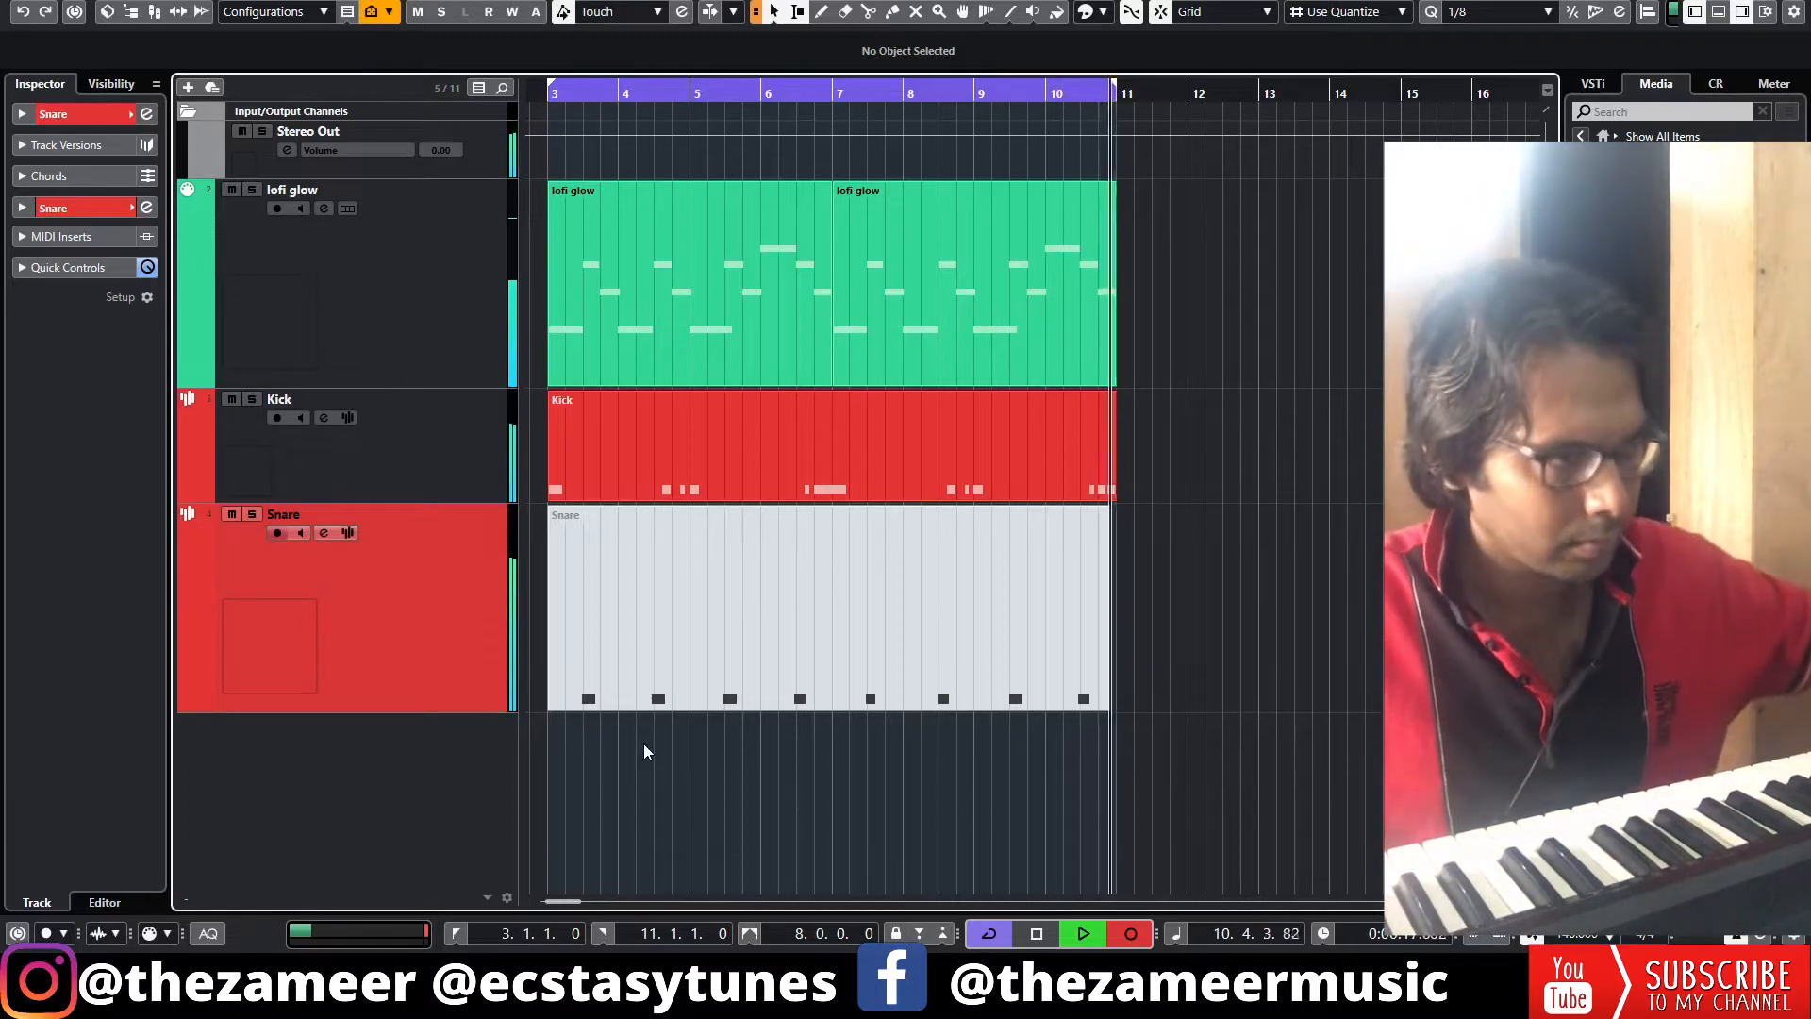
key("space")
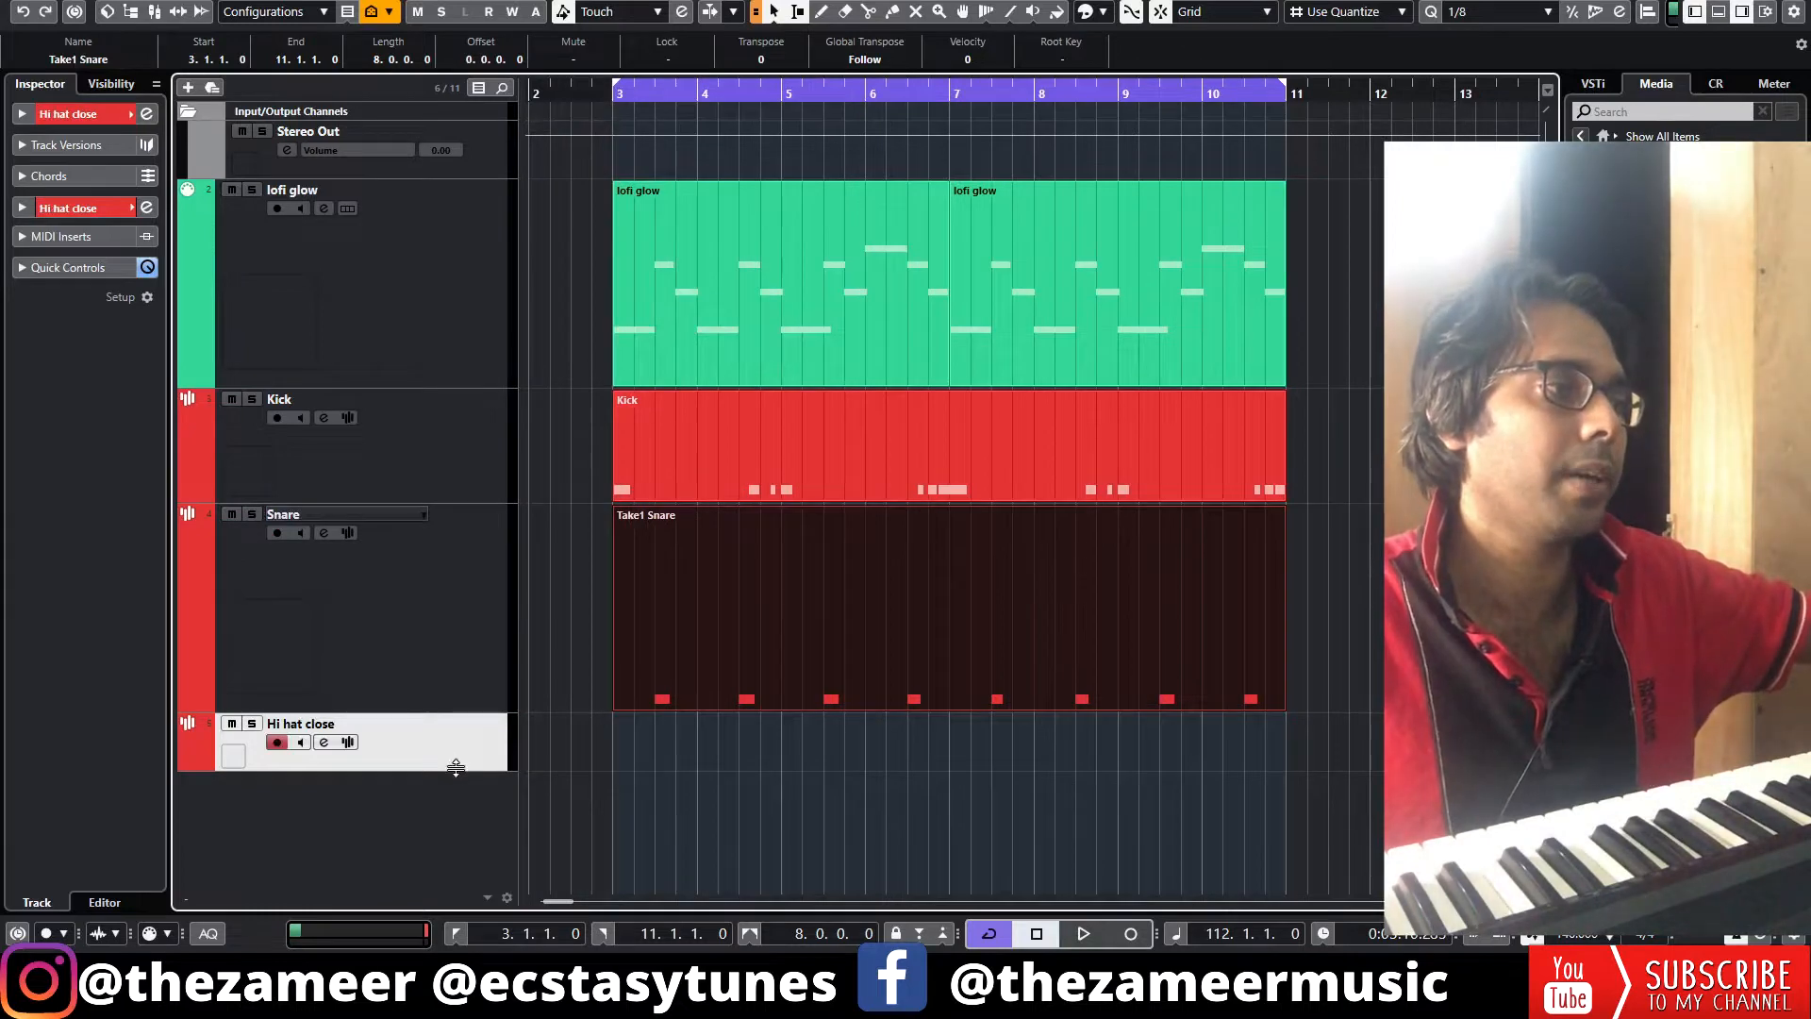
Enlarge the Hi hat close track and record a closed hi-hat pattern on it
left_click_drag(456, 769, 481, 820)
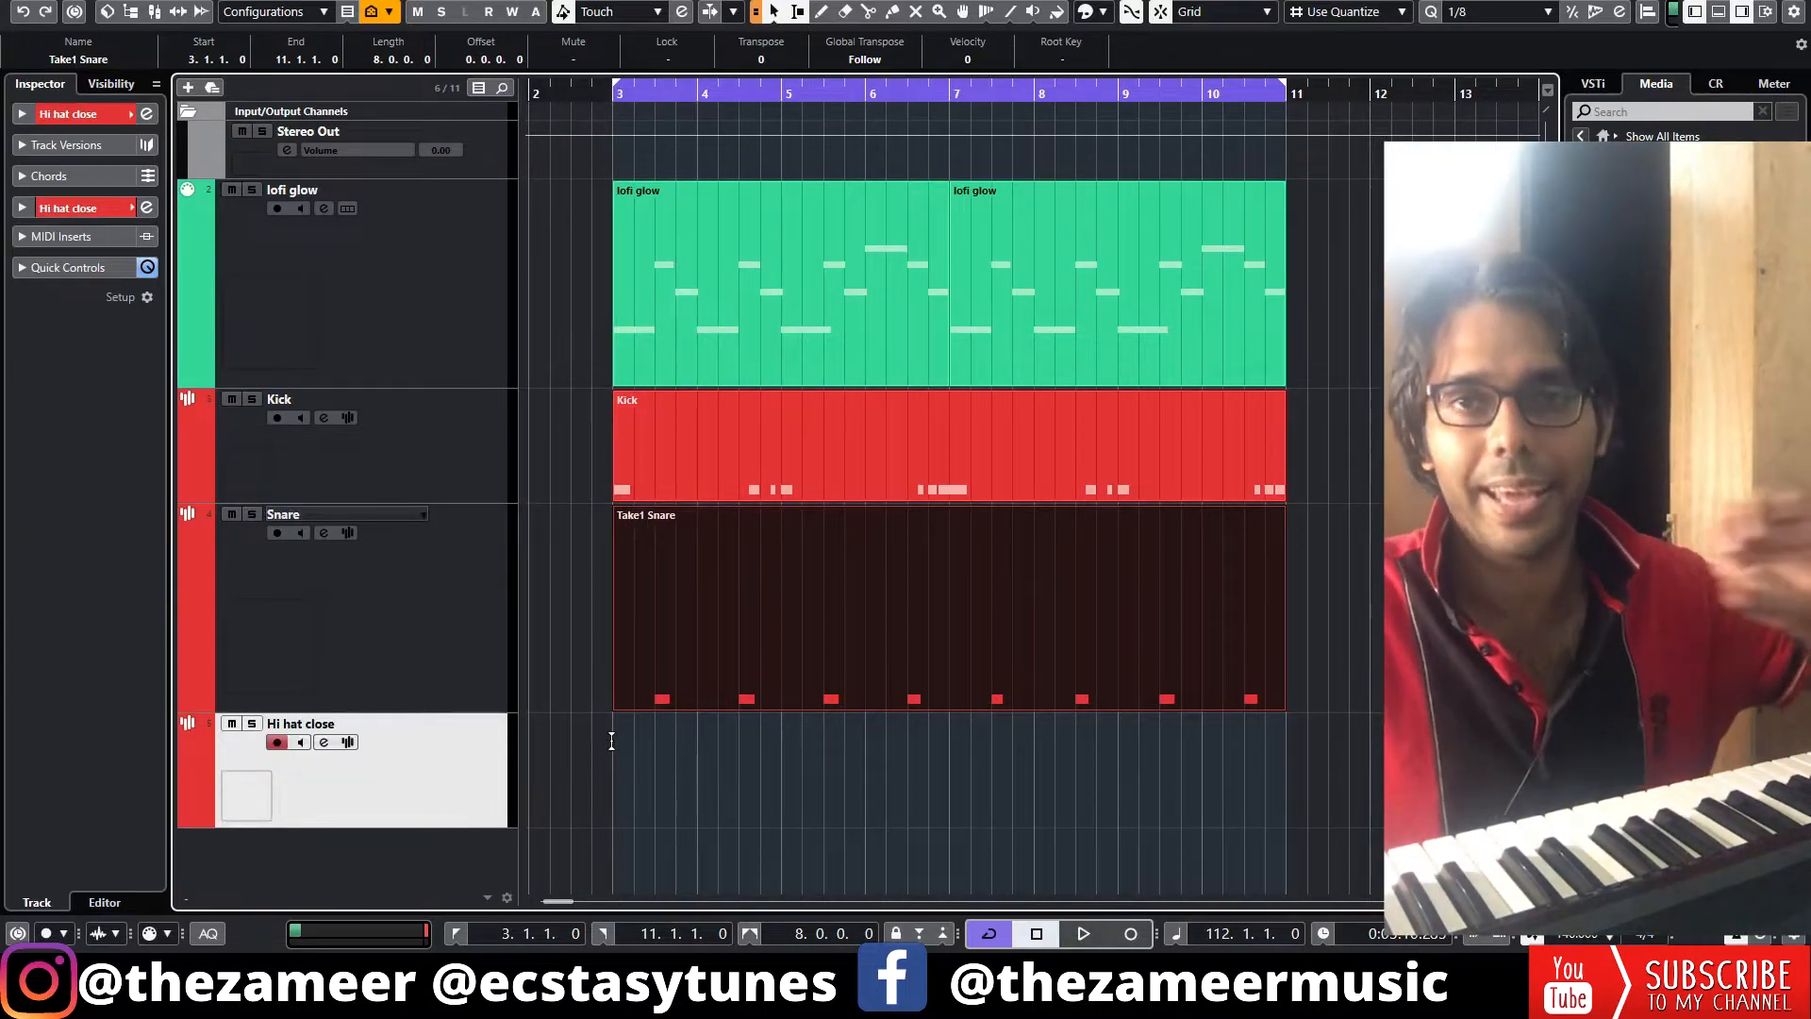
key("KP_Multiply")
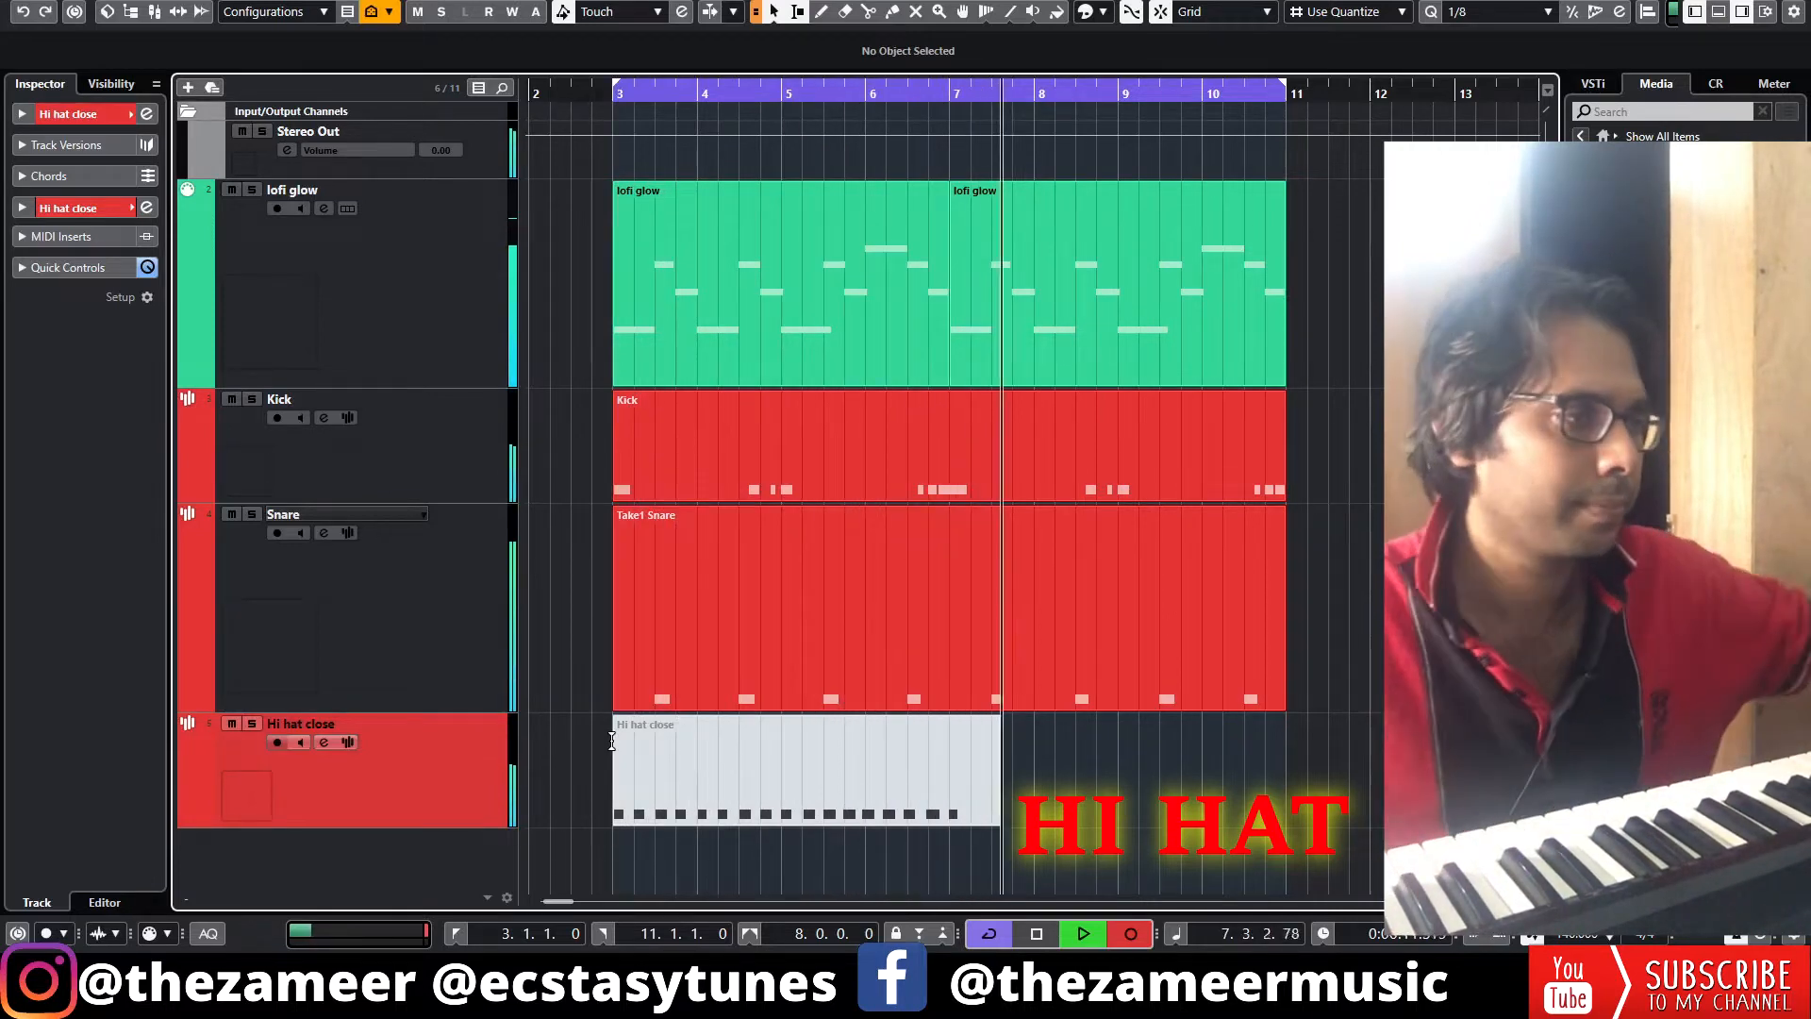
key("space")
Trim the hi-hat part to span bars 3 to 7 and open it in the note editor
left_click(1047, 839)
left_click_drag(1284, 823, 1282, 823)
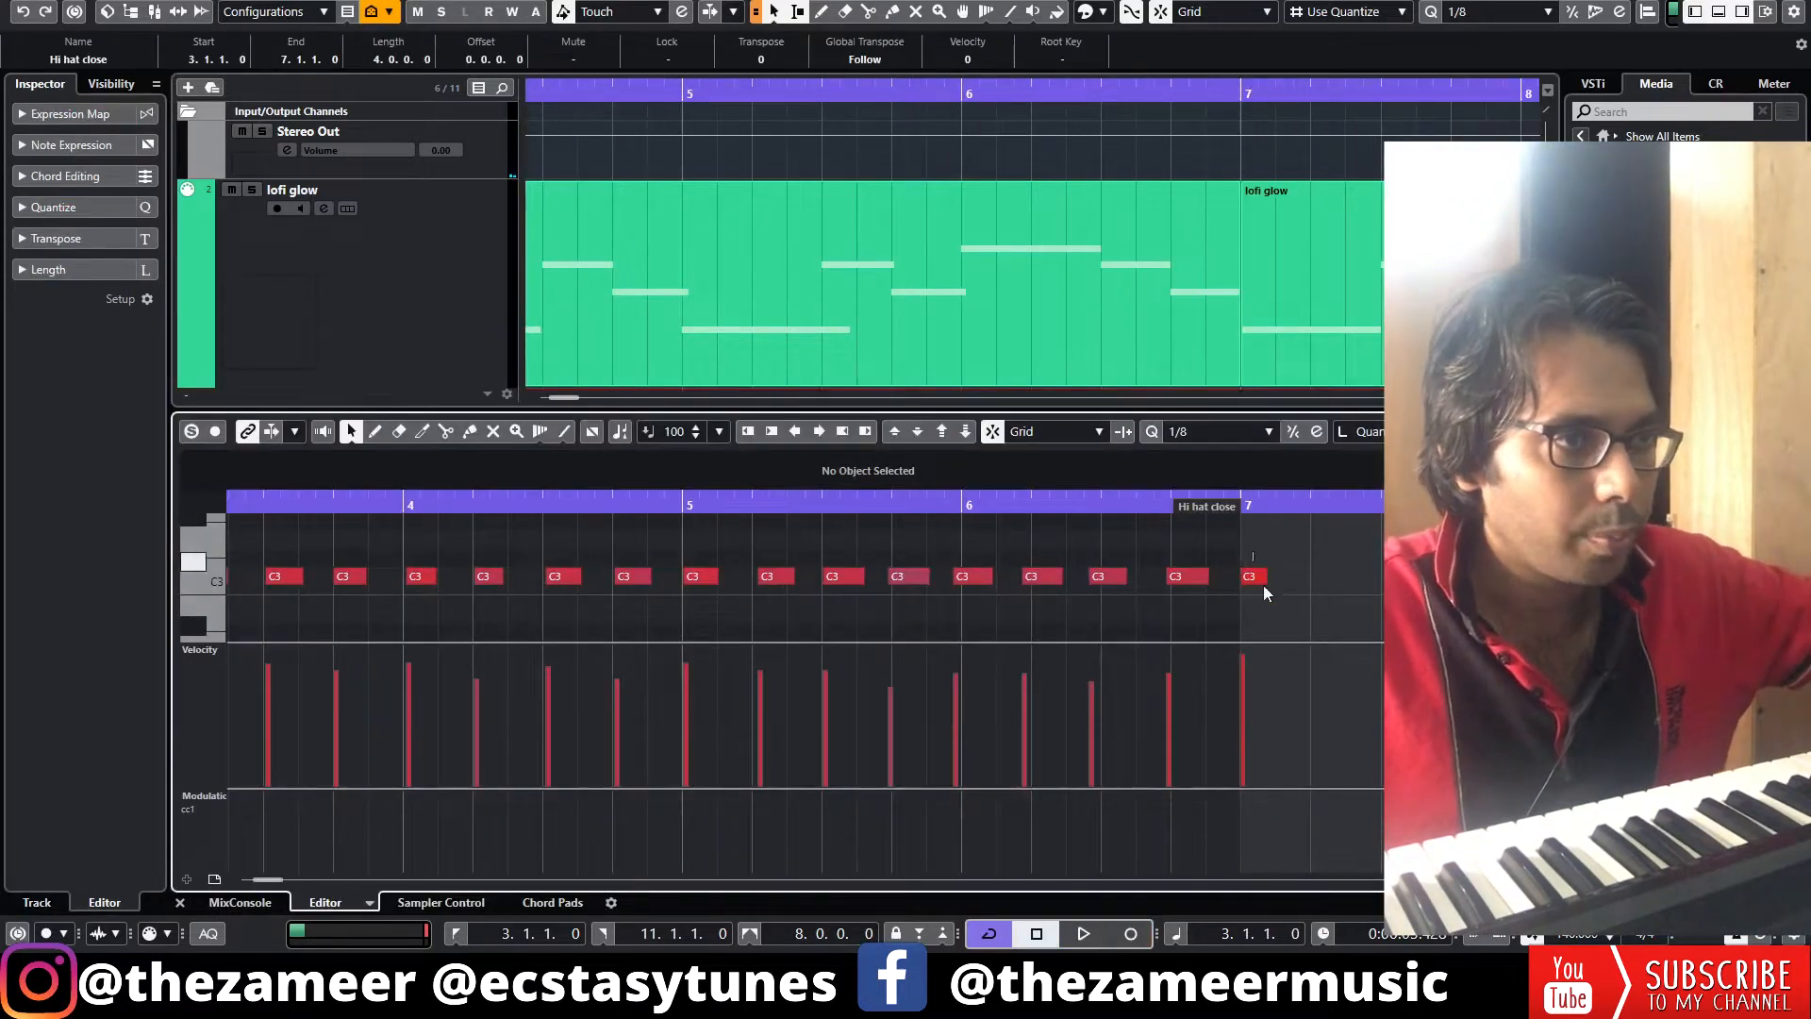
left_click(1261, 579)
key("Delete")
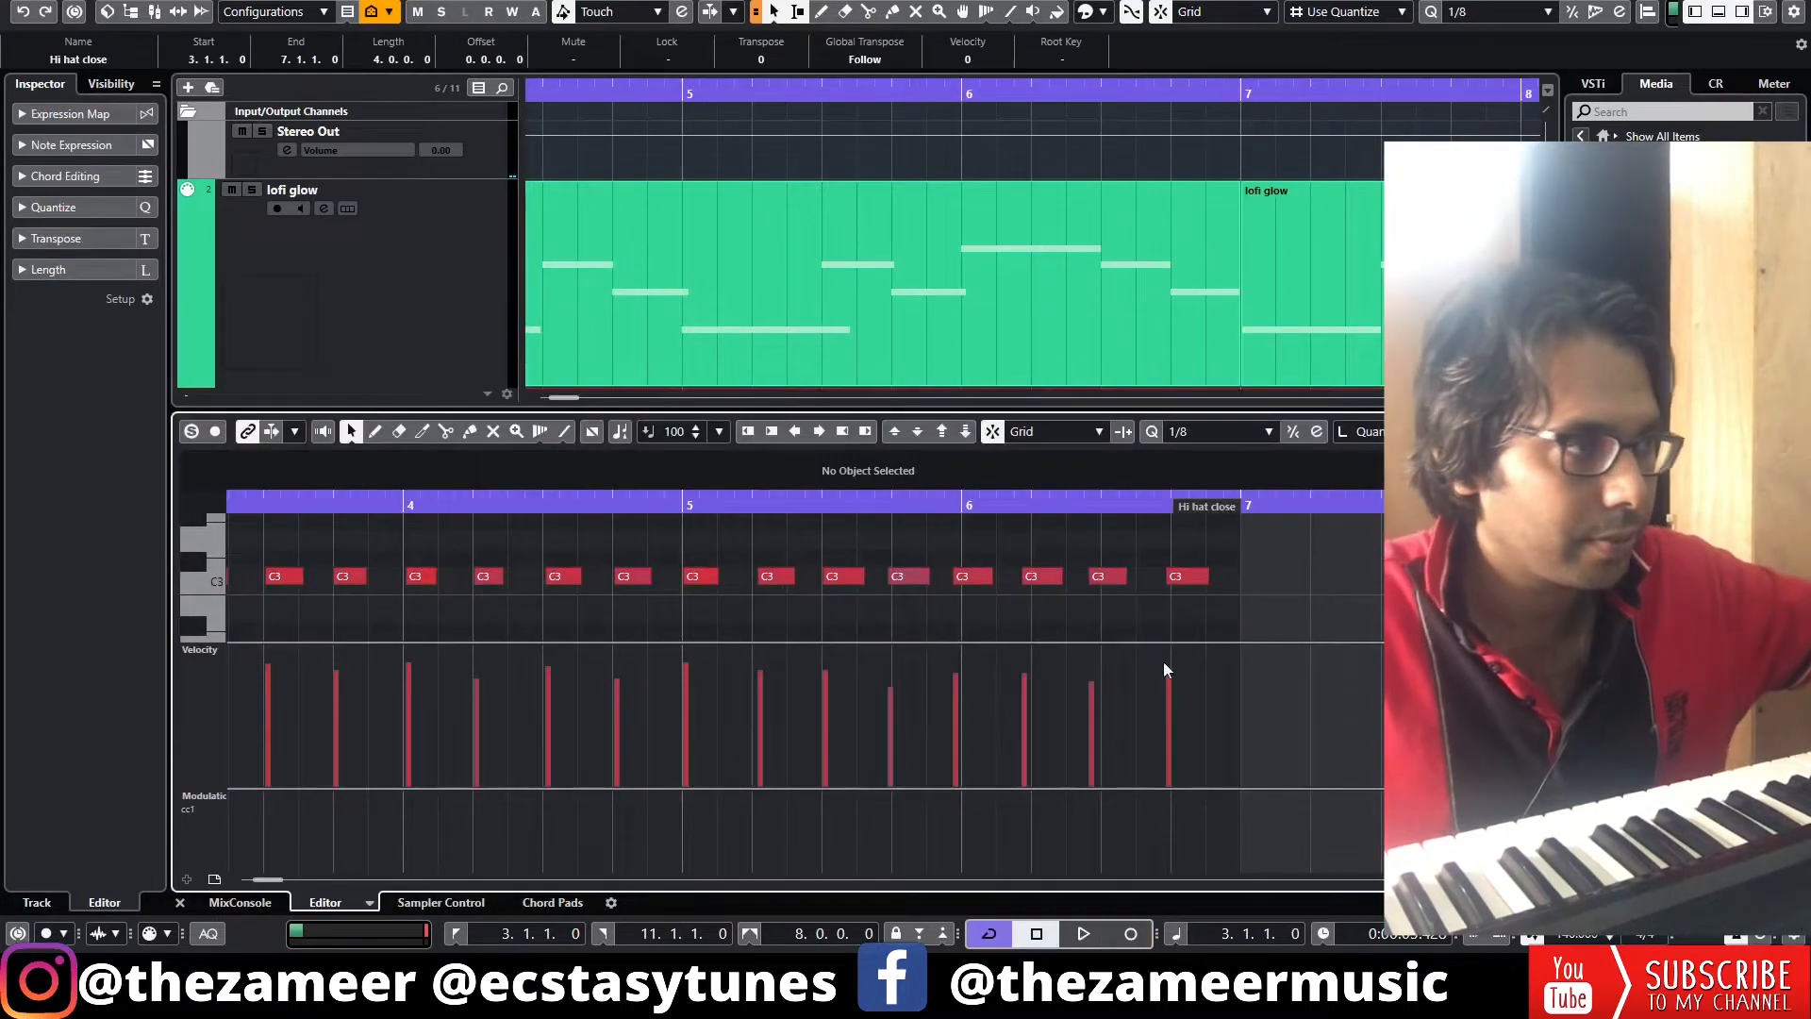
Reposition the hi-hat notes around bar 6 so they sit on the grid
scroll(686, 580, "down", 2)
scroll(856, 611, "up", 3)
left_click_drag(796, 535, 957, 626)
left_click_drag(698, 544, 962, 623)
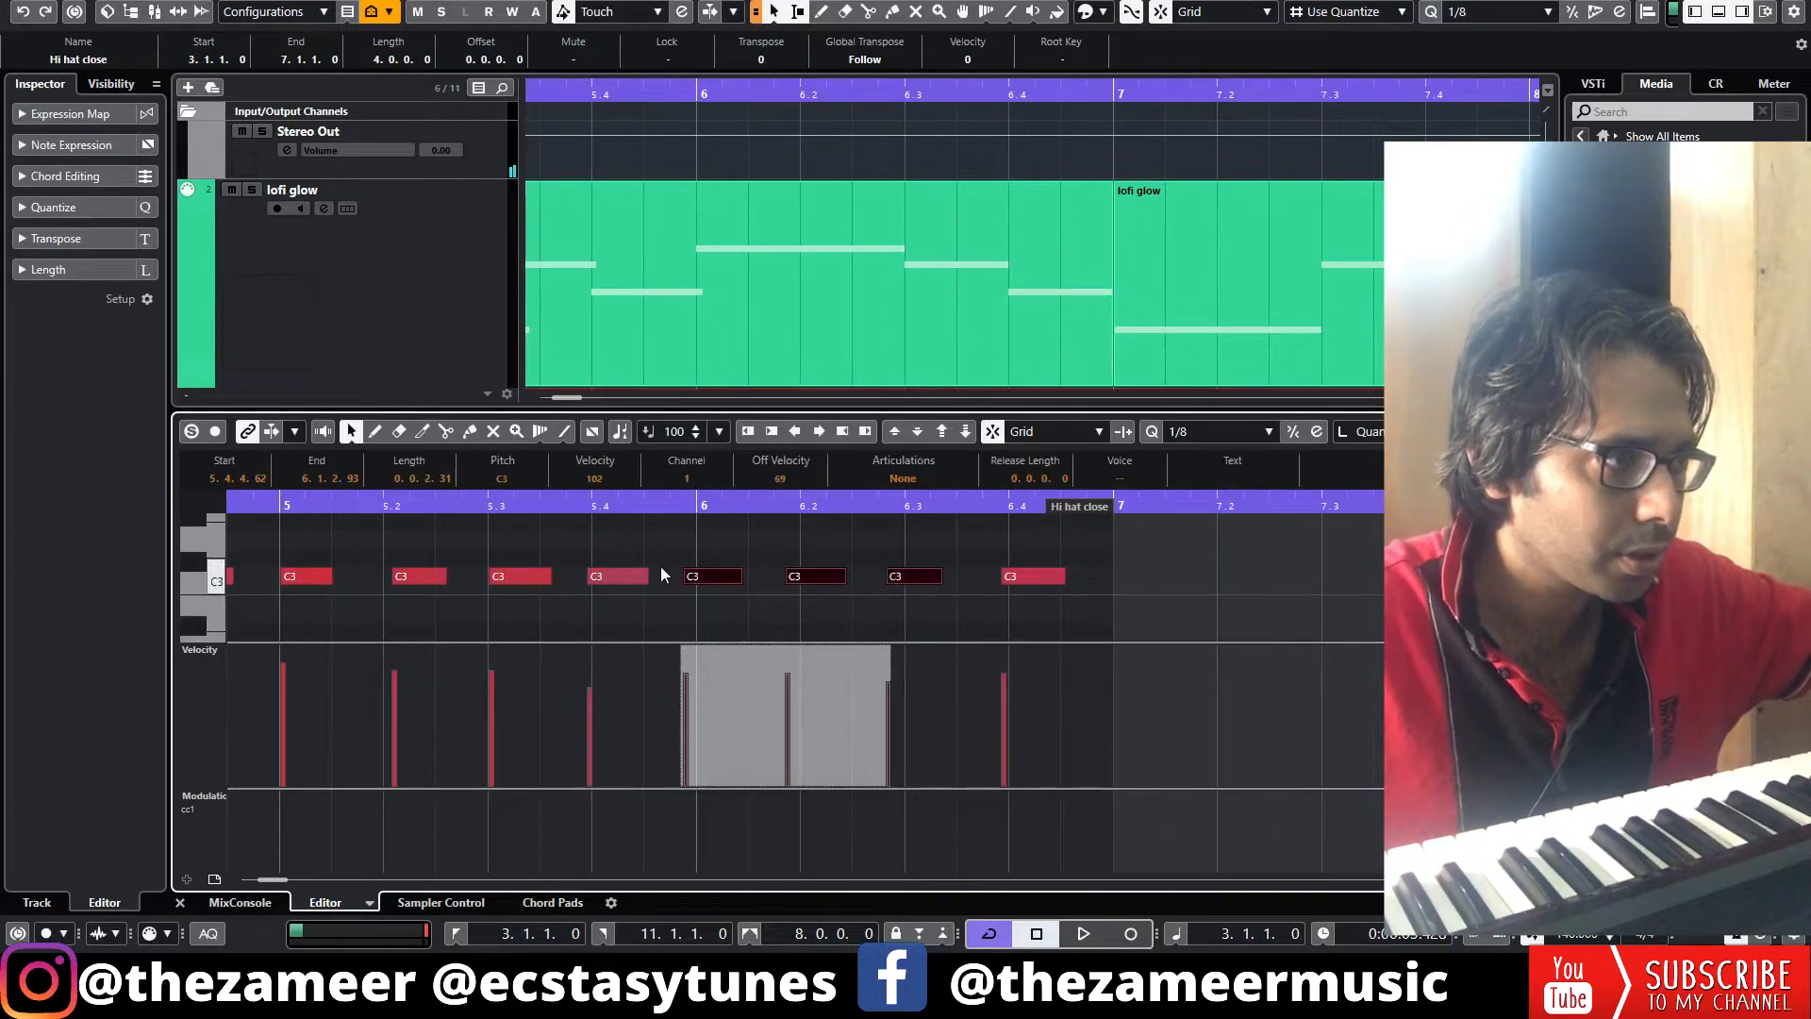
left_click_drag(724, 585, 724, 585)
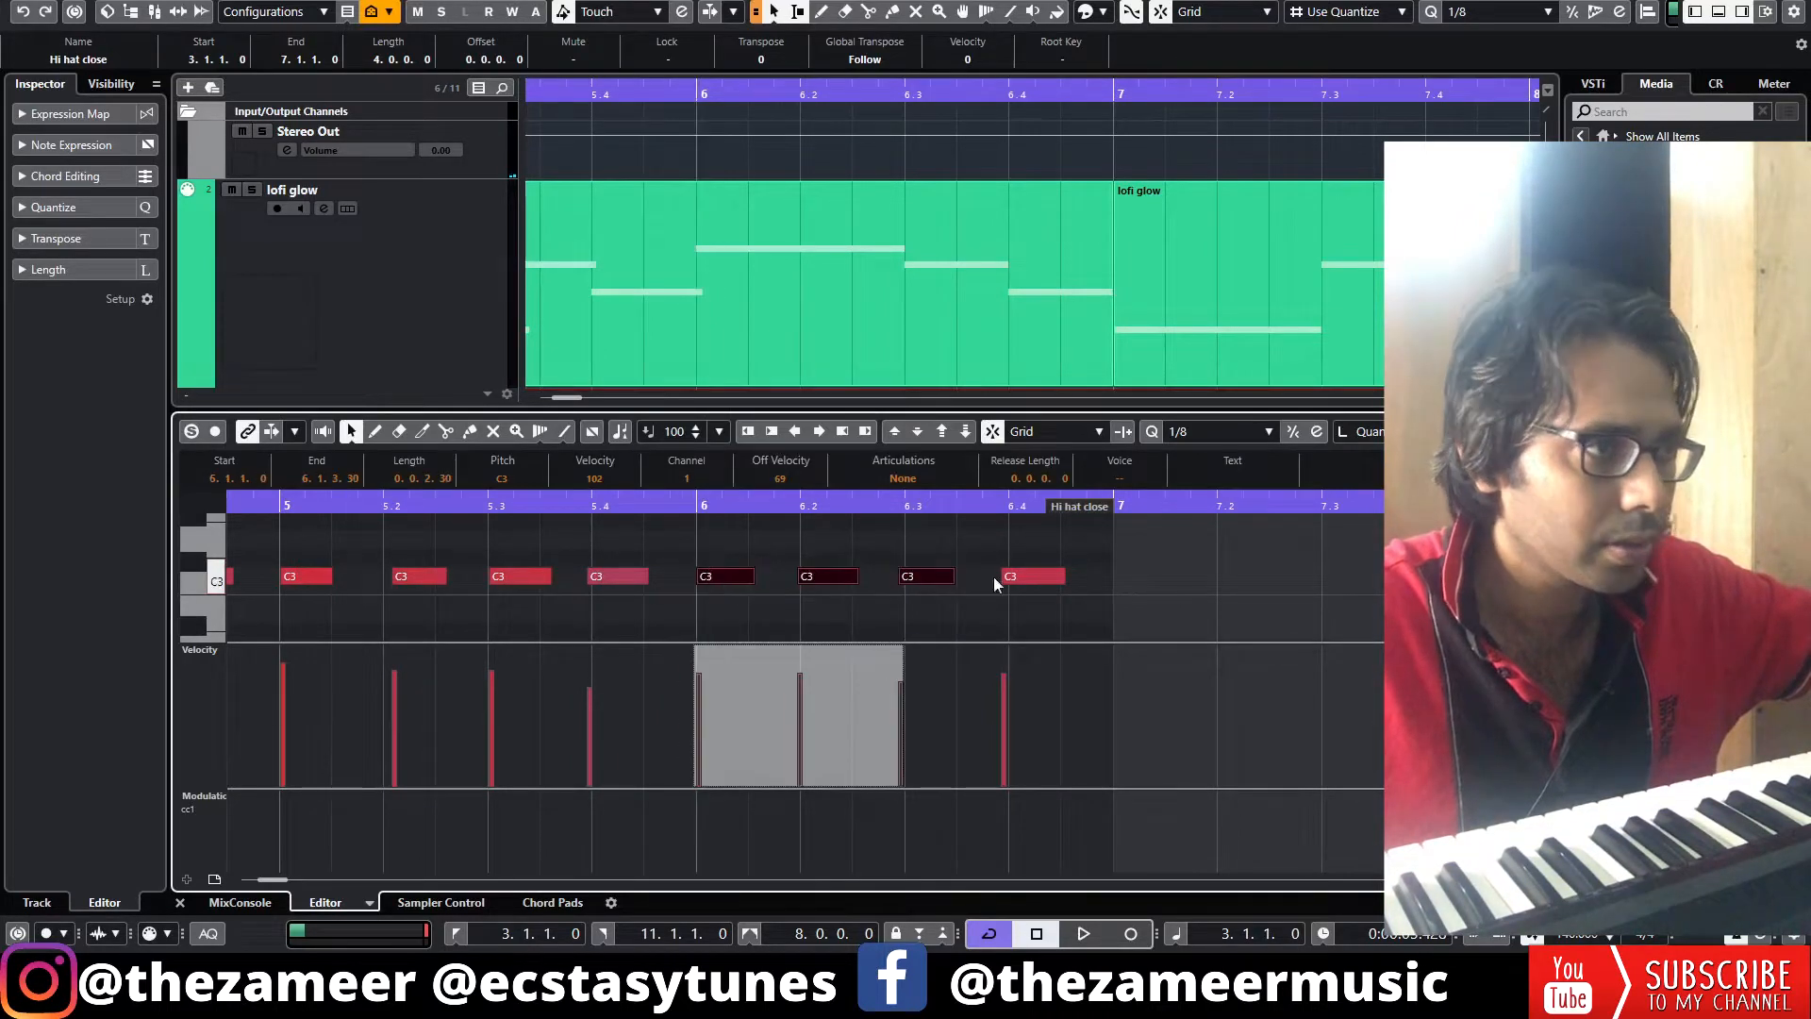
left_click(1105, 581)
left_click_drag(1015, 579, 1036, 583)
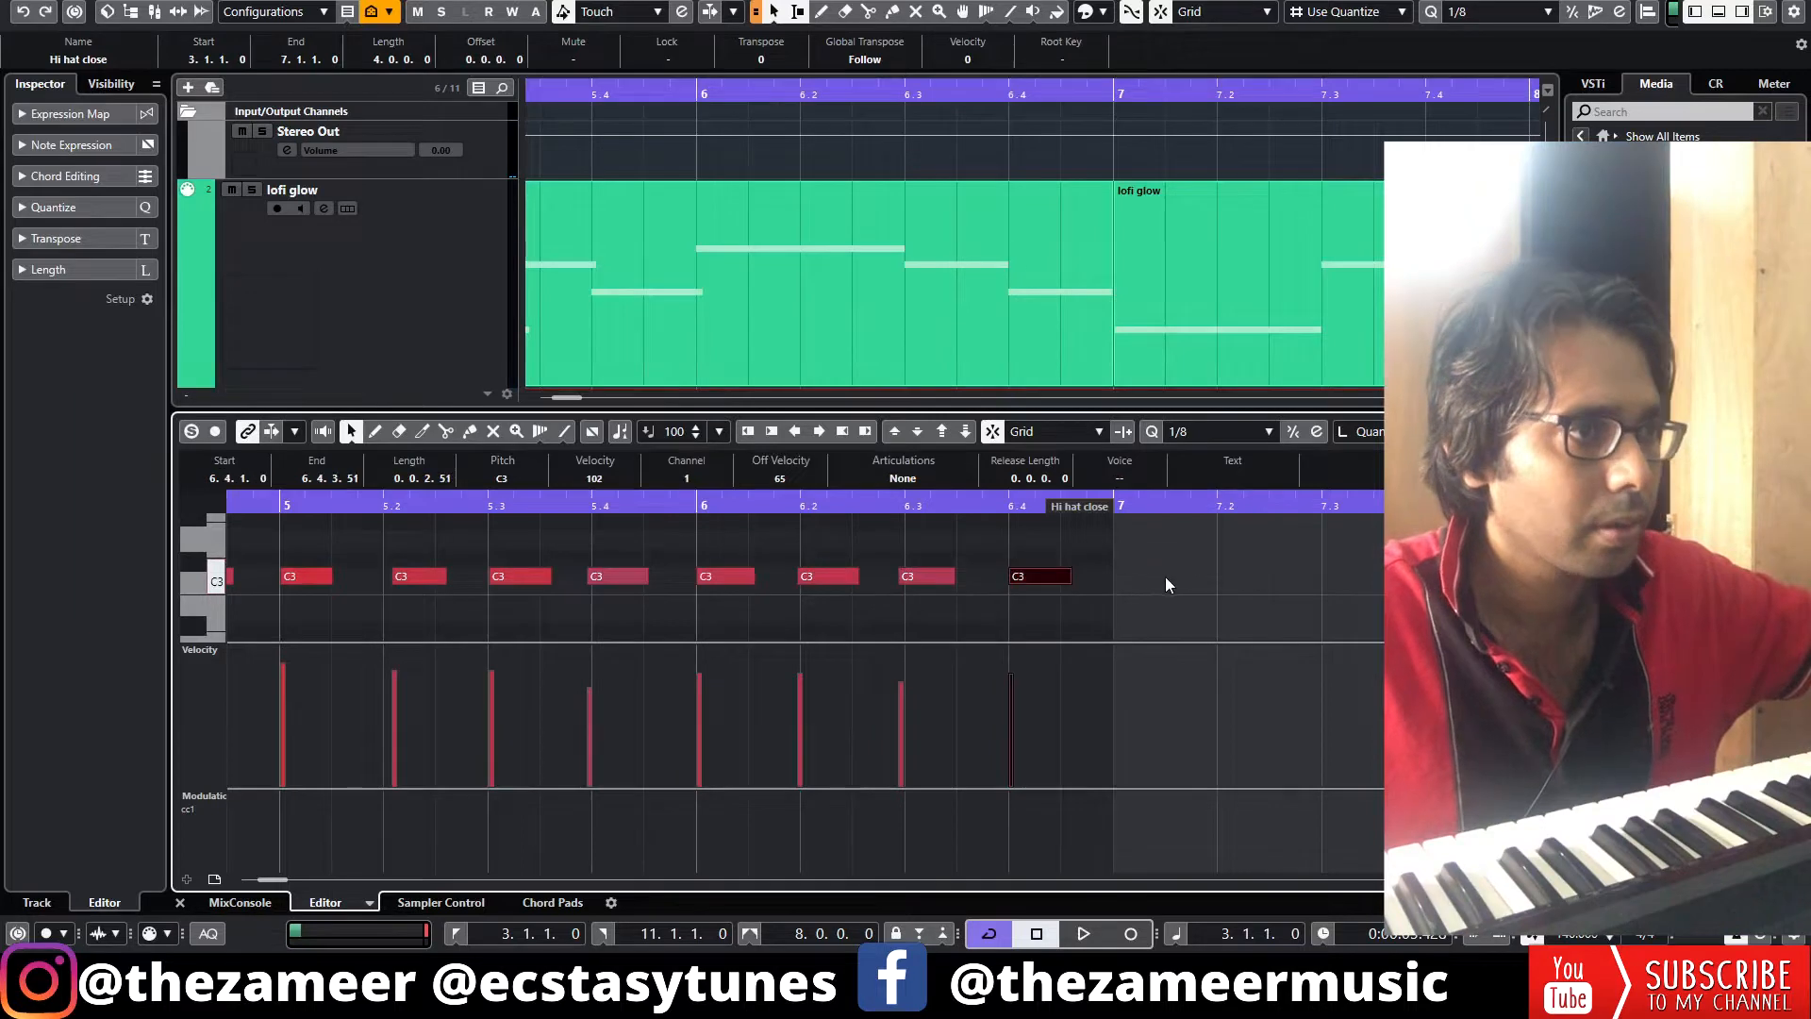
Play back the arrangement to review the hi-hat pattern against the other tracks
key("space")
scroll(1243, 431, "down", 3)
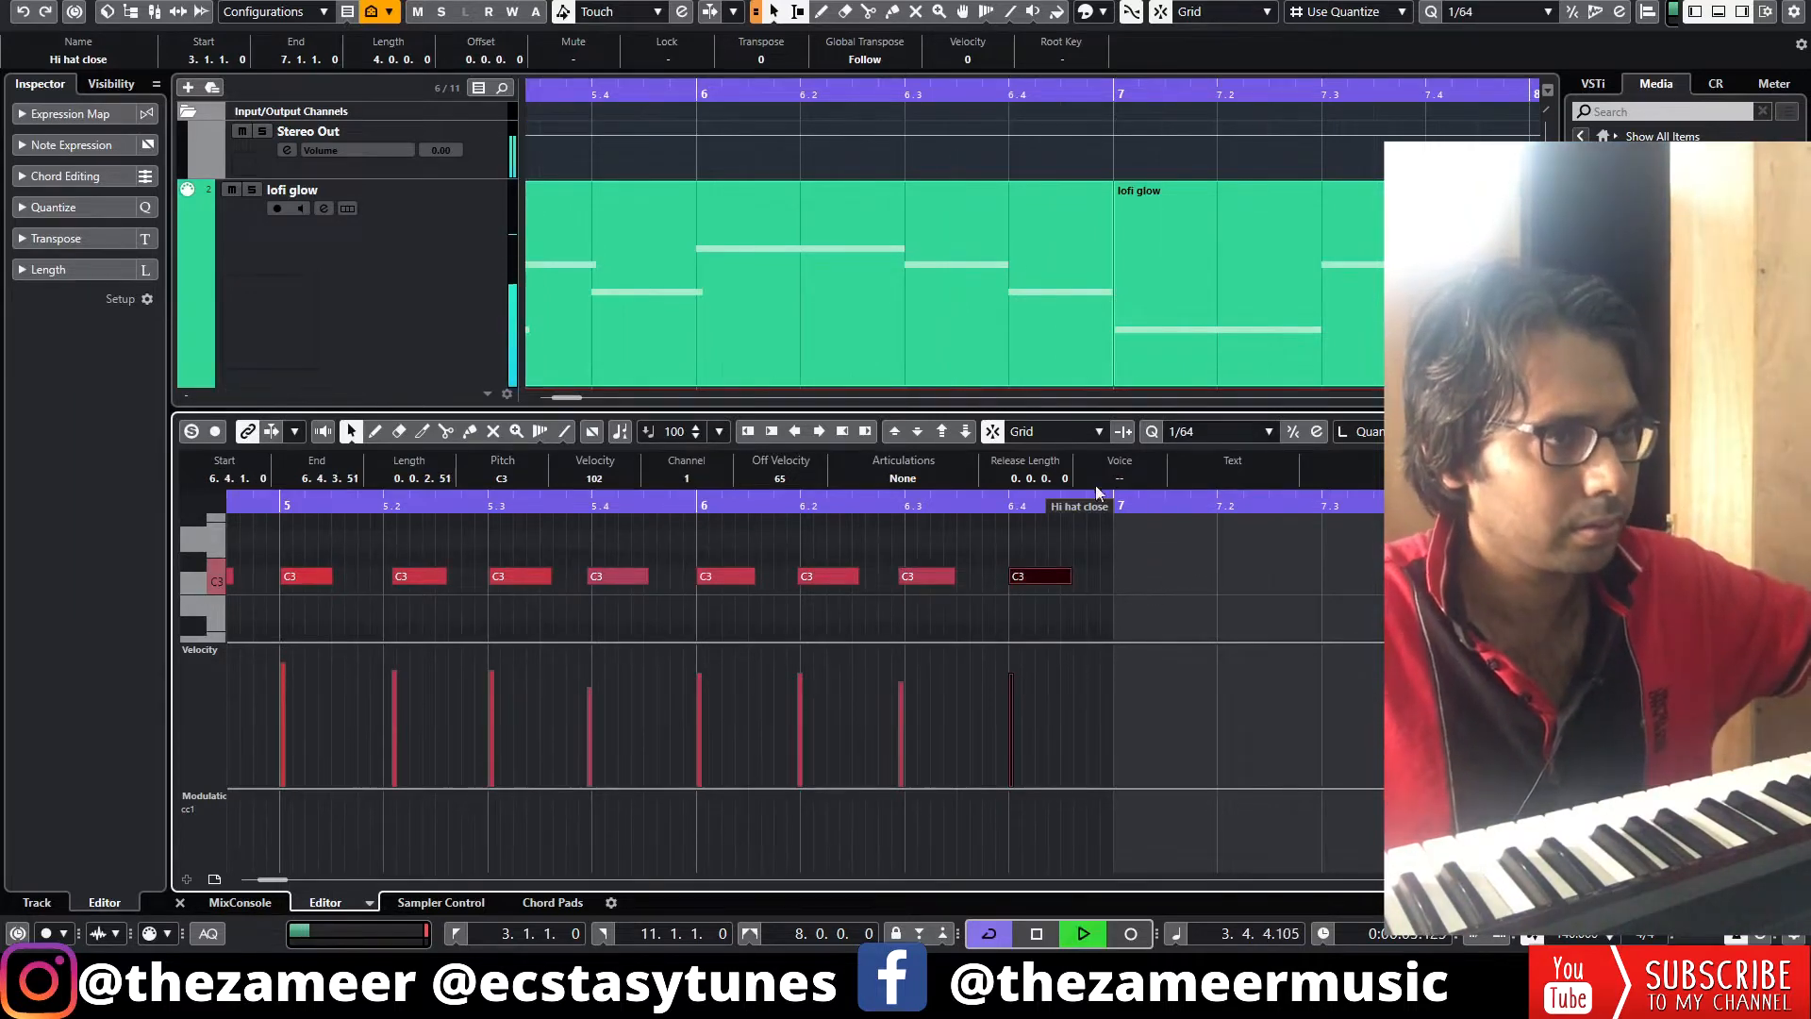
left_click(1718, 12)
scroll(1051, 729, "down", 2)
scroll(1051, 729, "down", 1)
scroll(623, 900, "left", 3)
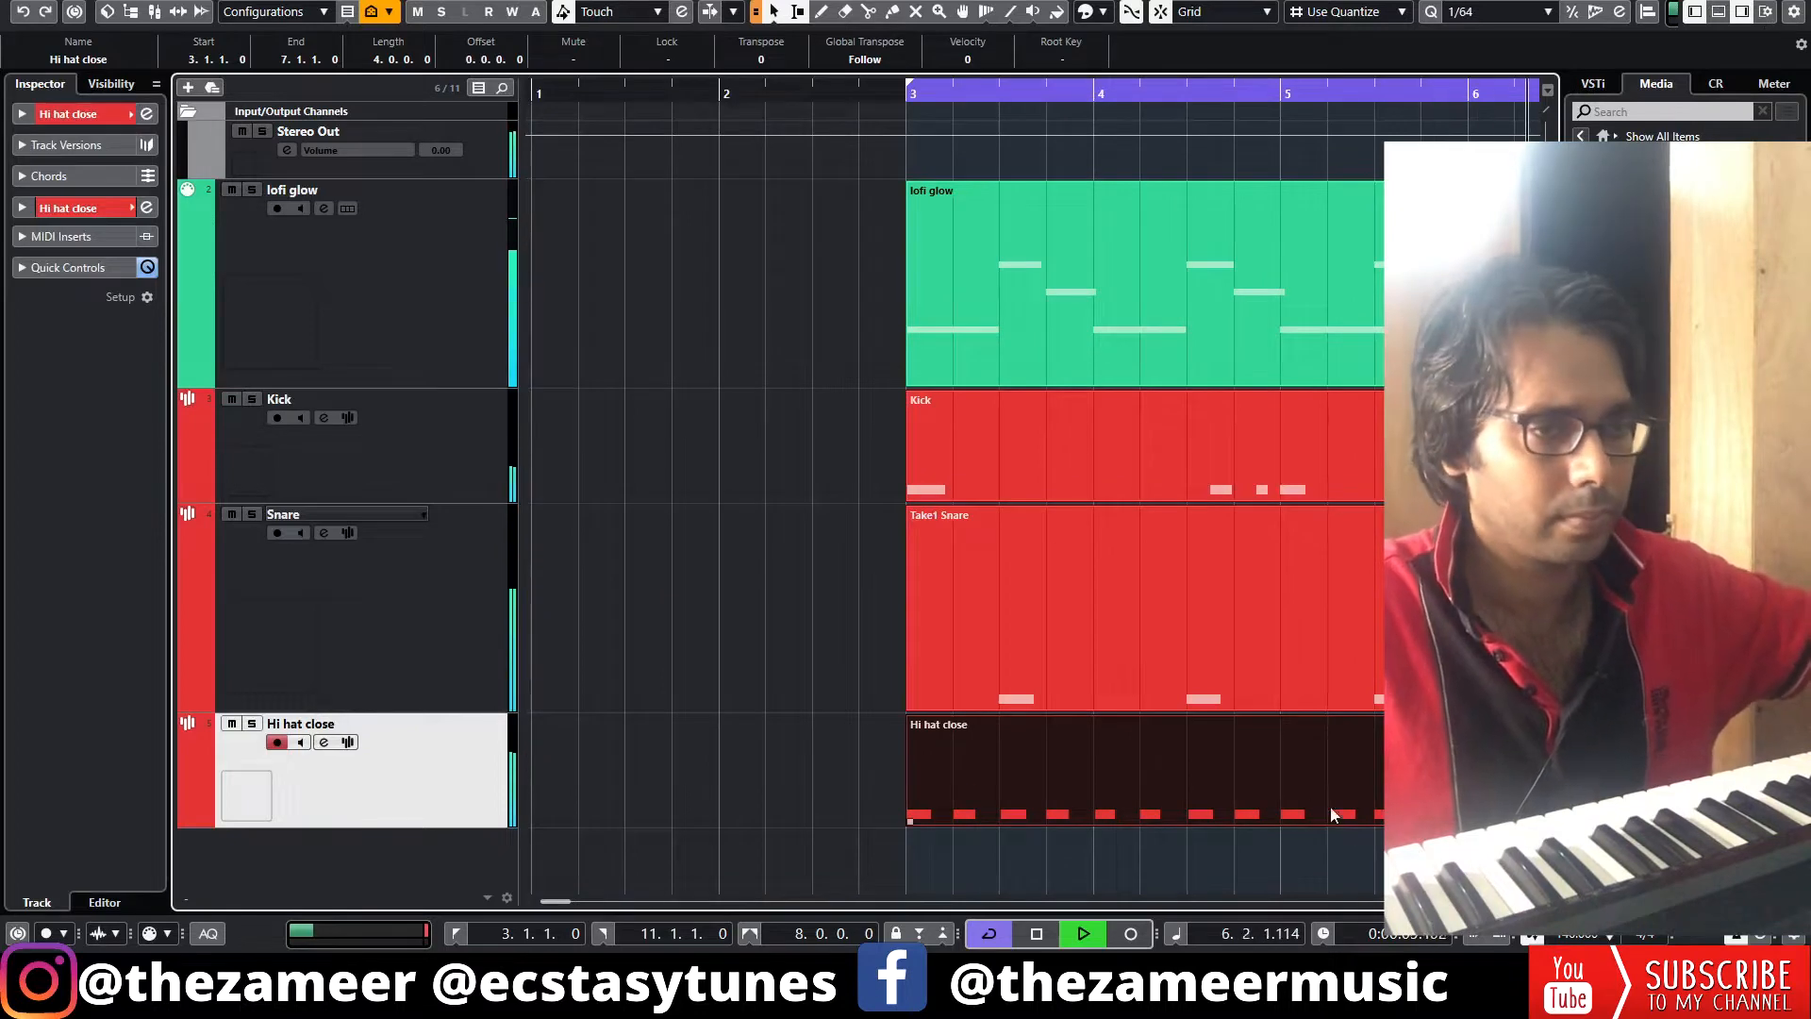
key("g")
key("g")
key("g")
key("space")
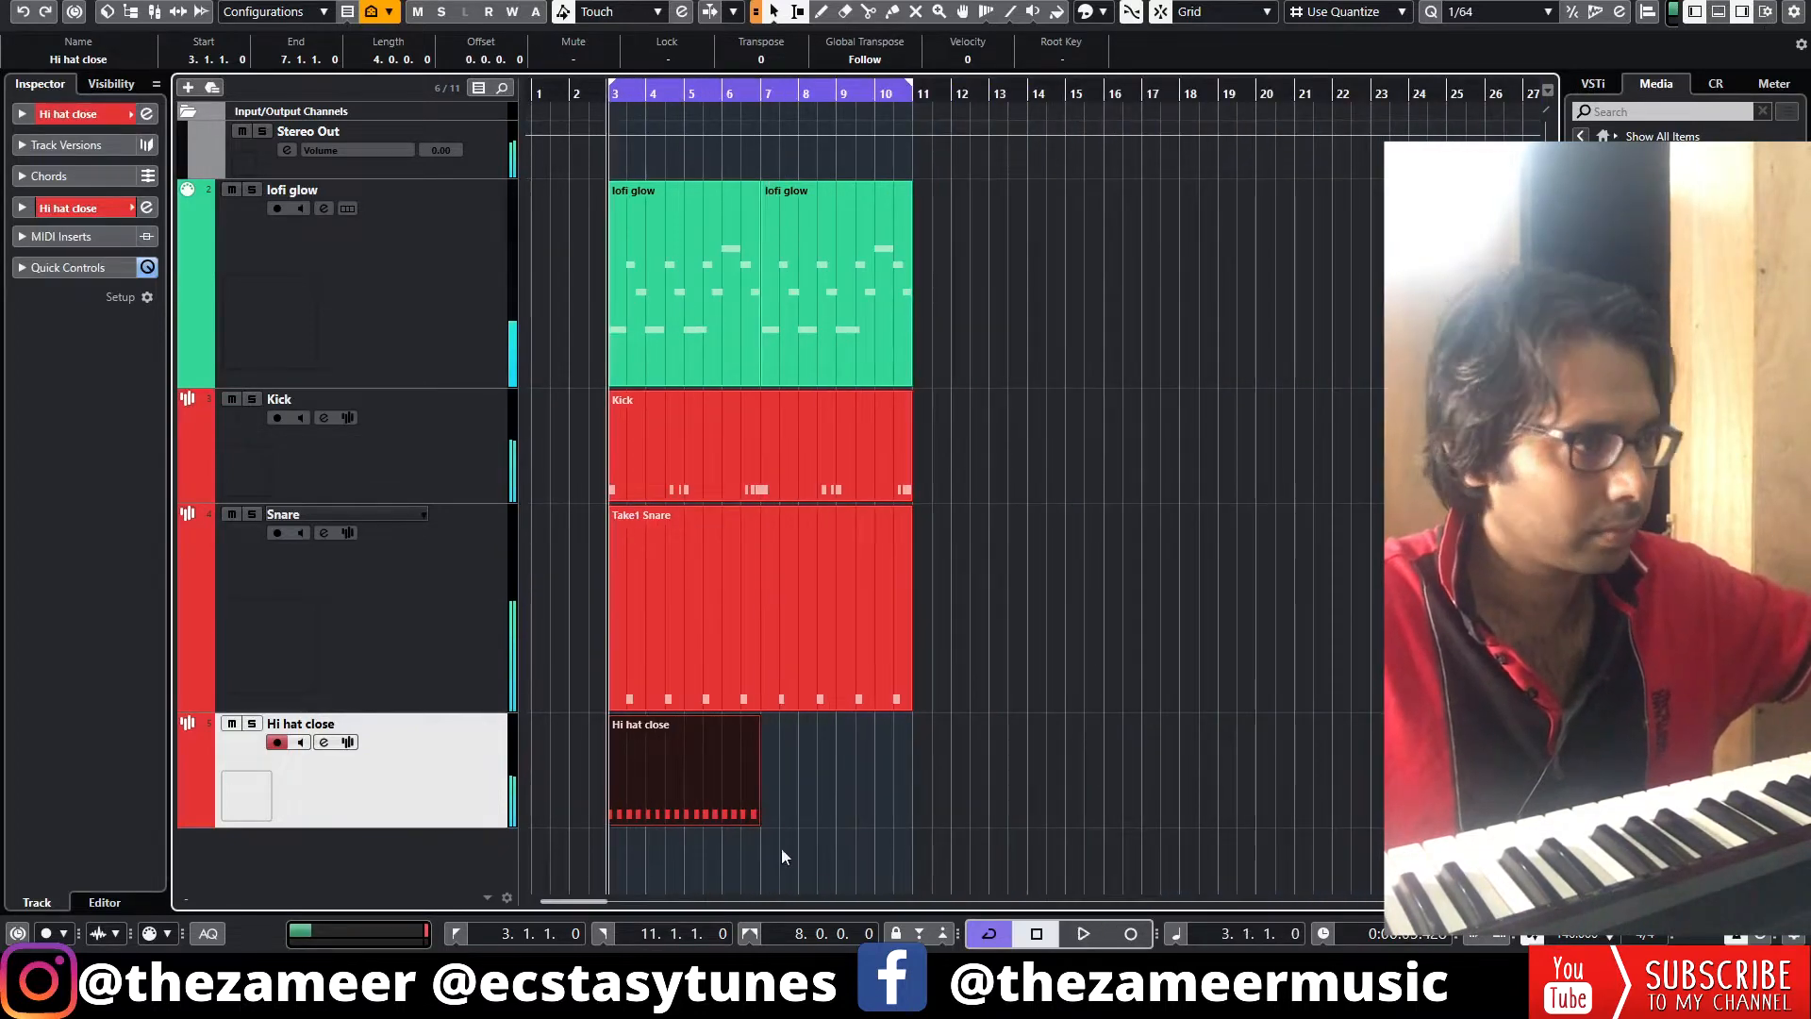
Copy the hi-hat part so it also covers bars 7 to 11
left_click_drag(756, 775, 848, 781)
left_click(1213, 806)
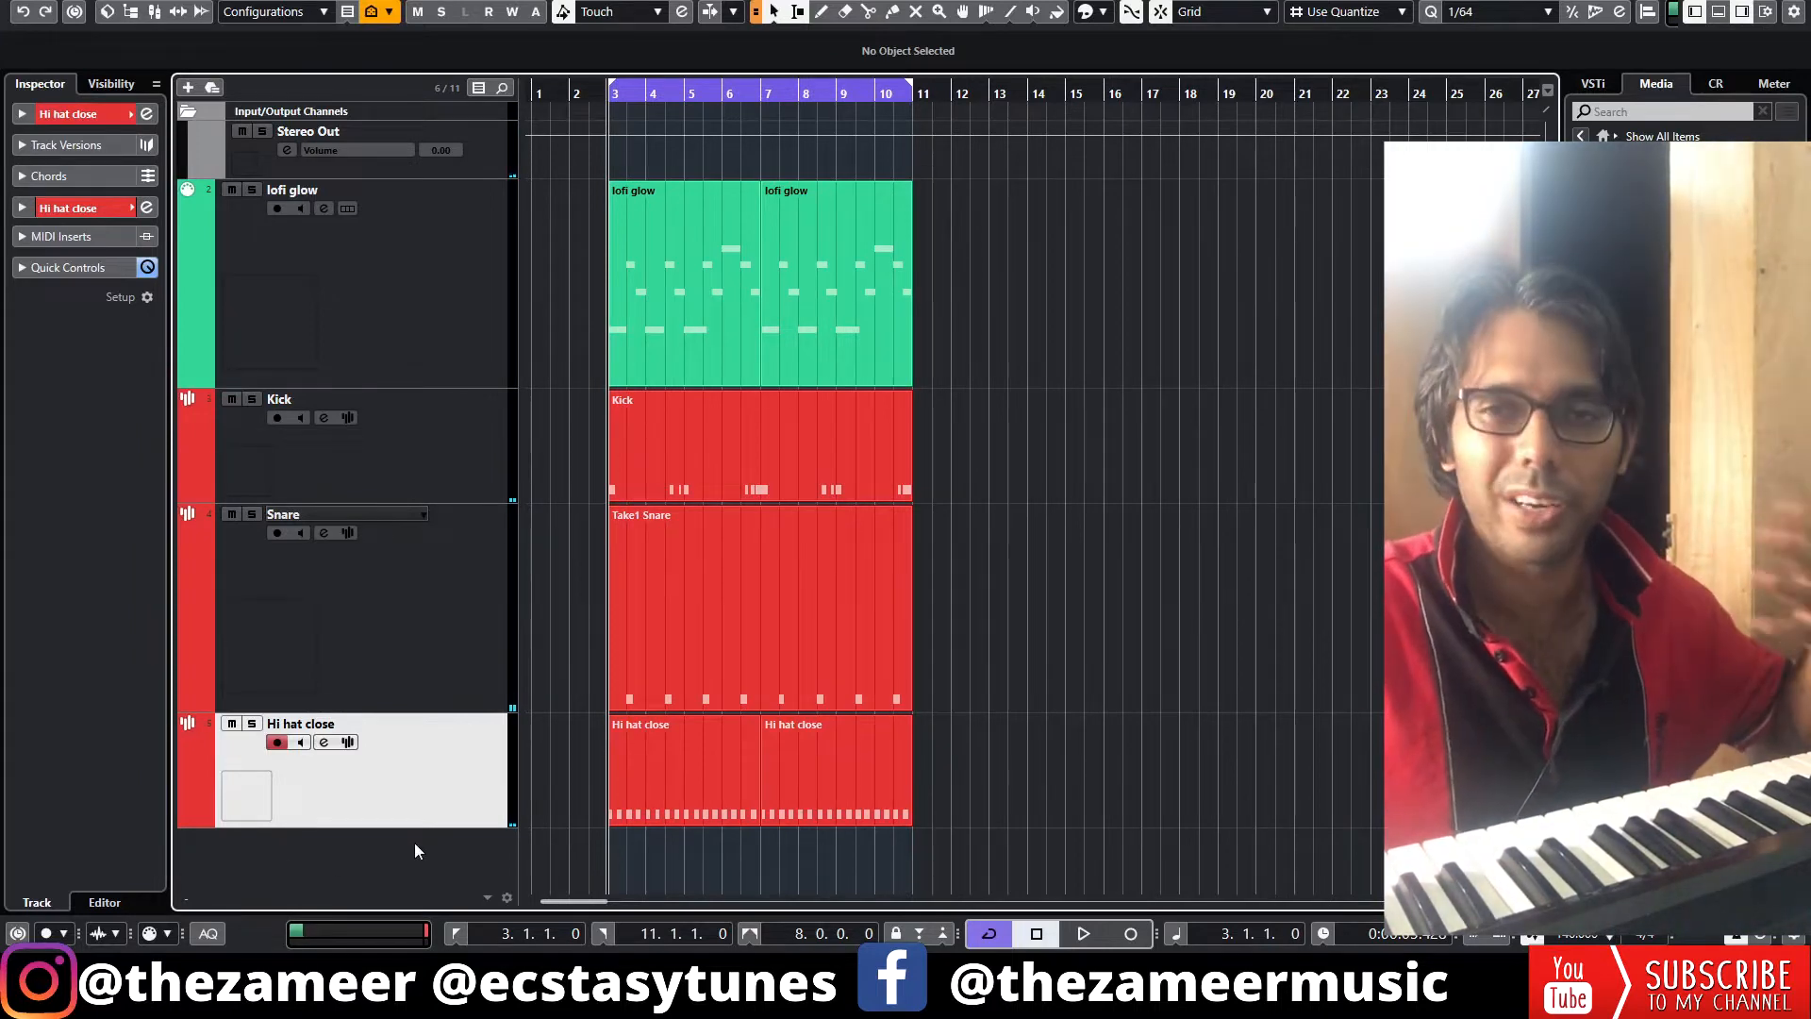
Add a Hi hat close 2 track and record a second hi-hat pattern on it
double_click(415, 851)
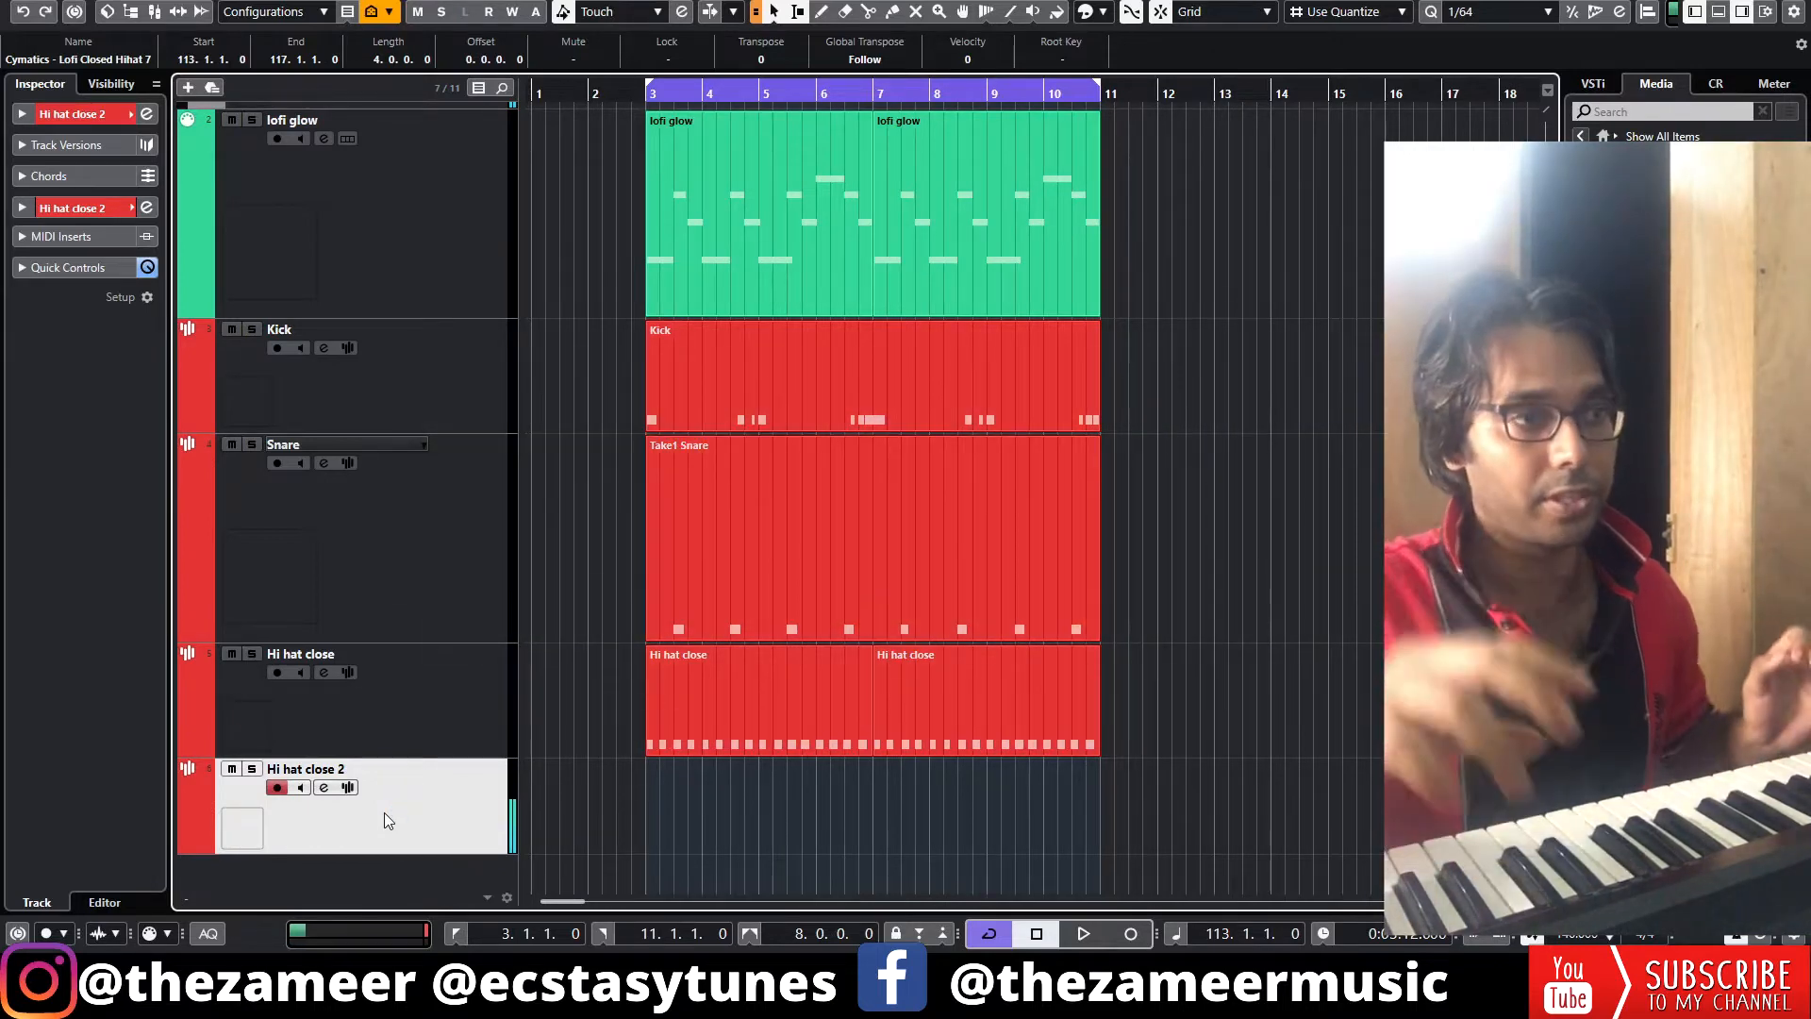
key("KP_Multiply")
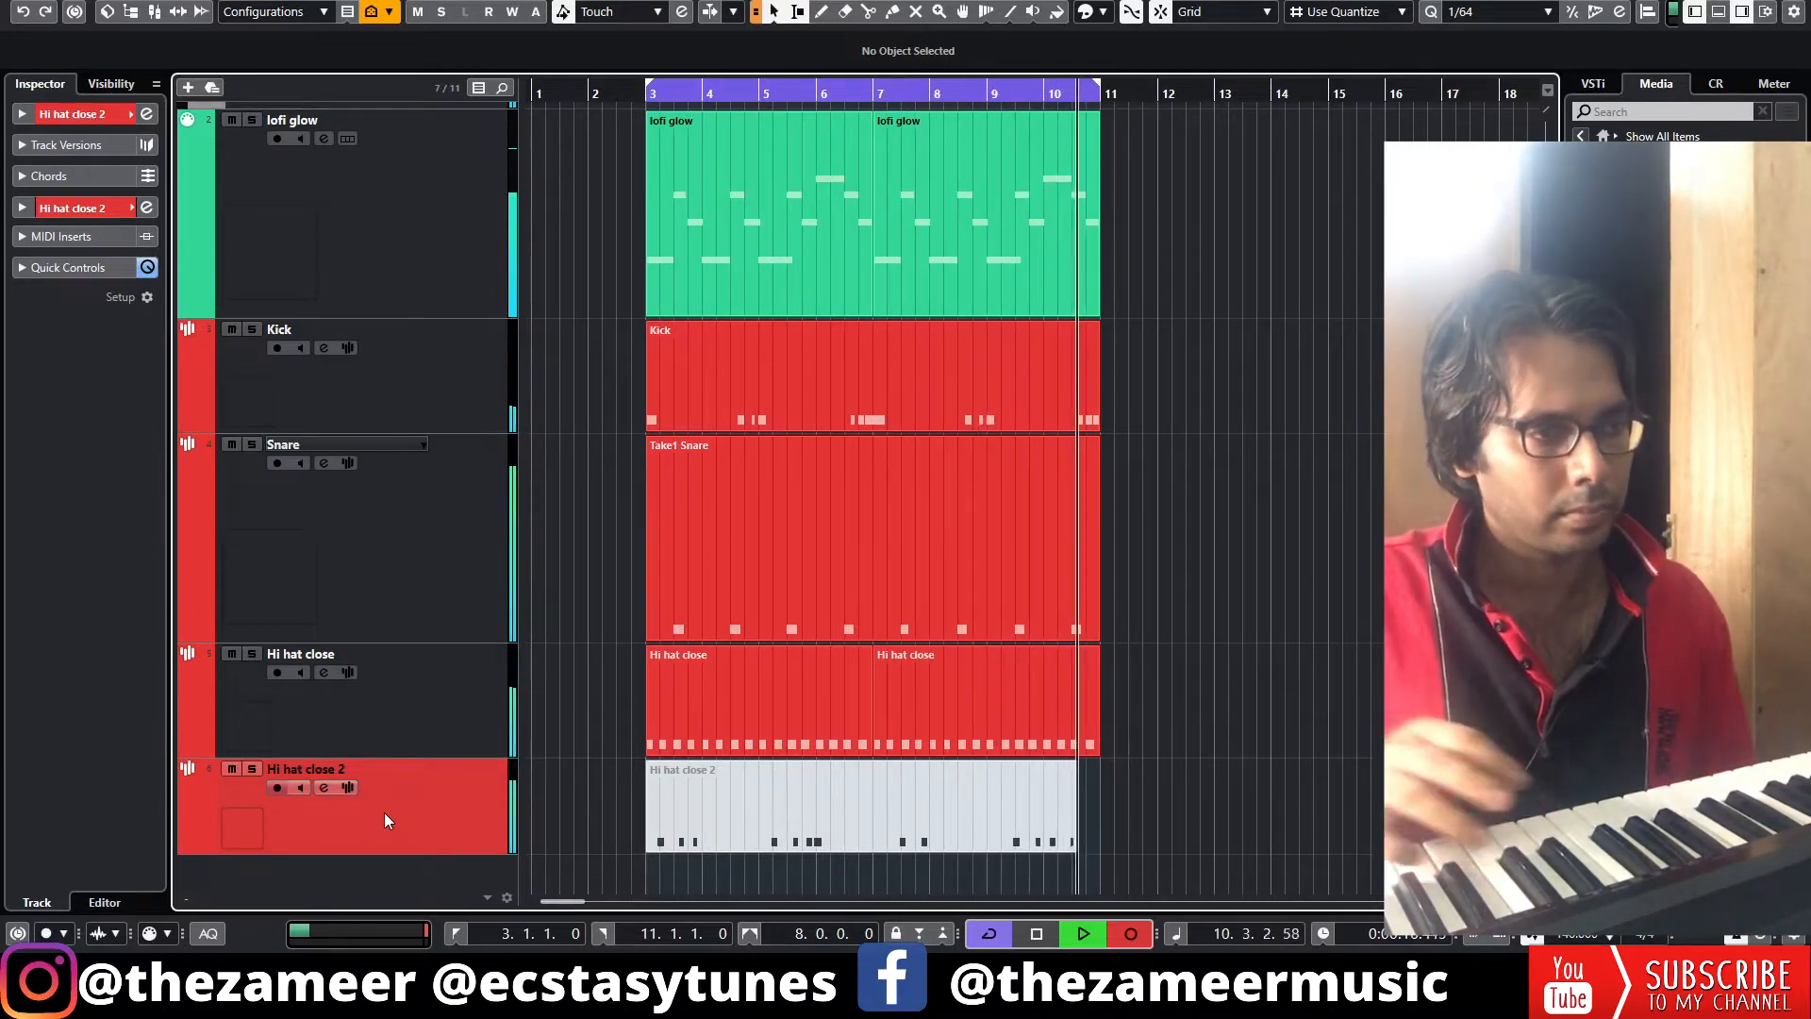
key("space")
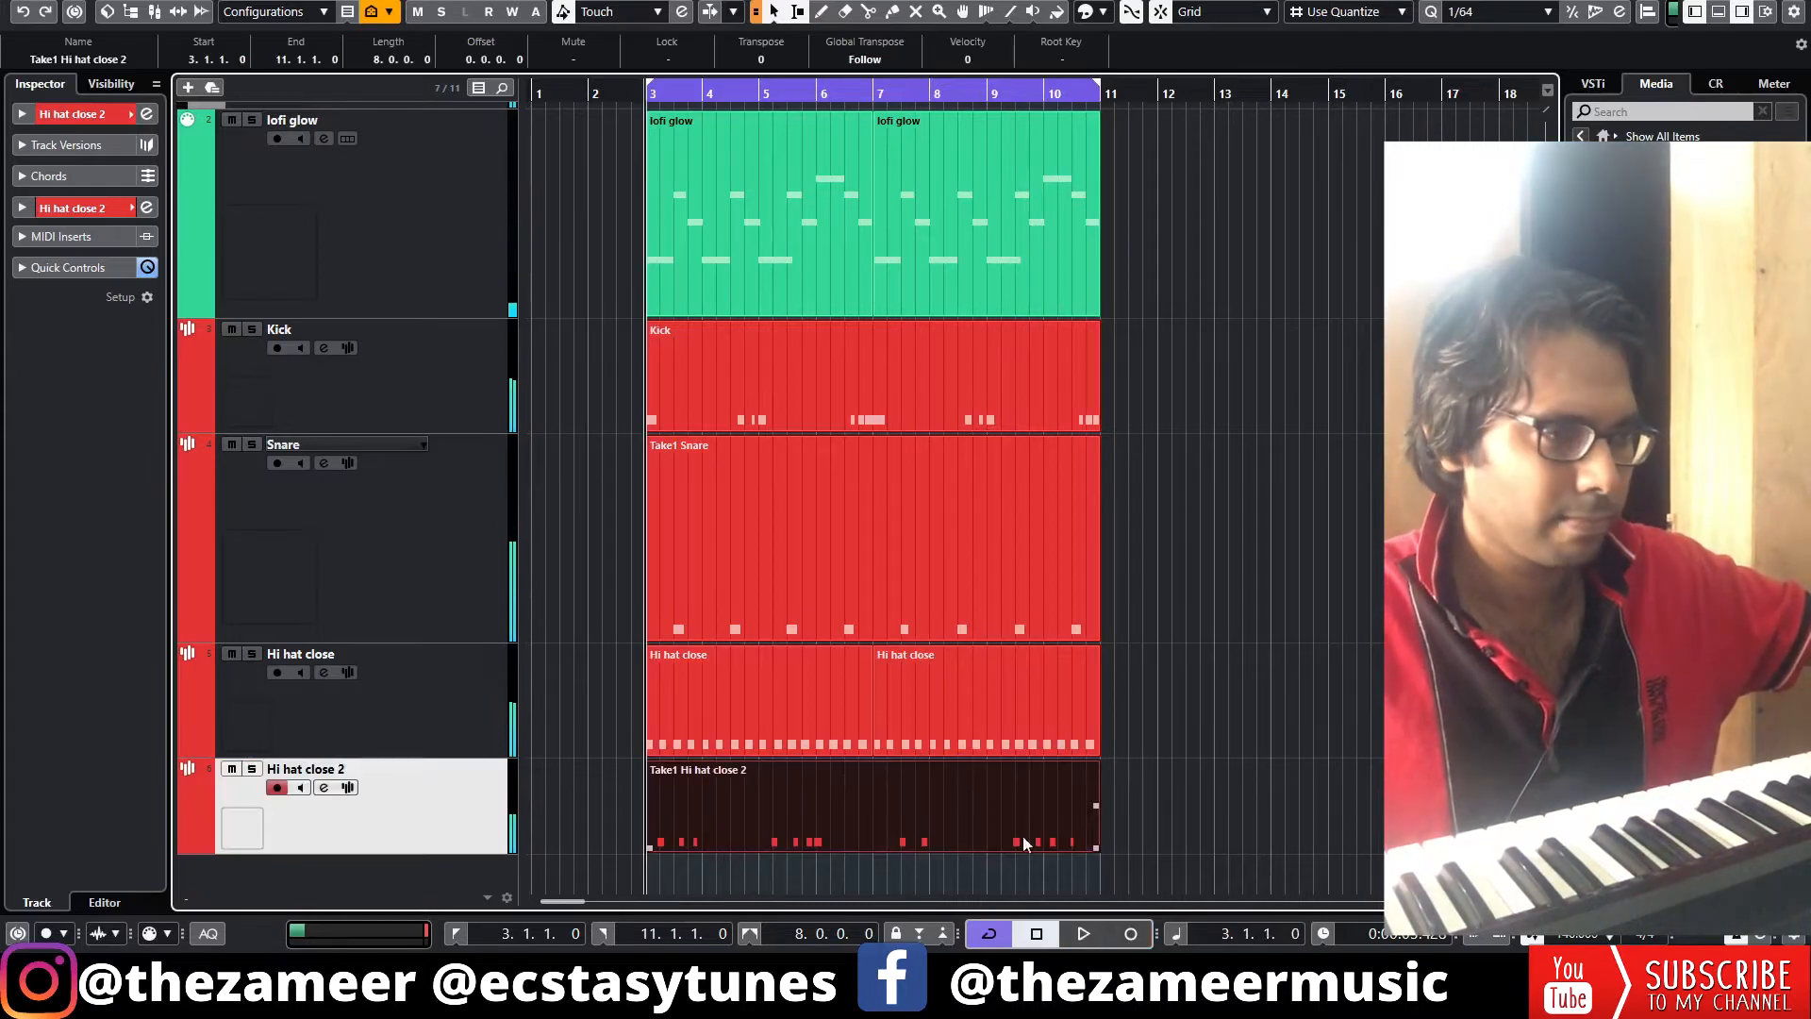
Repeat the second hi-hat part so it fills bars 7 to 11
left_click(872, 96)
key("space")
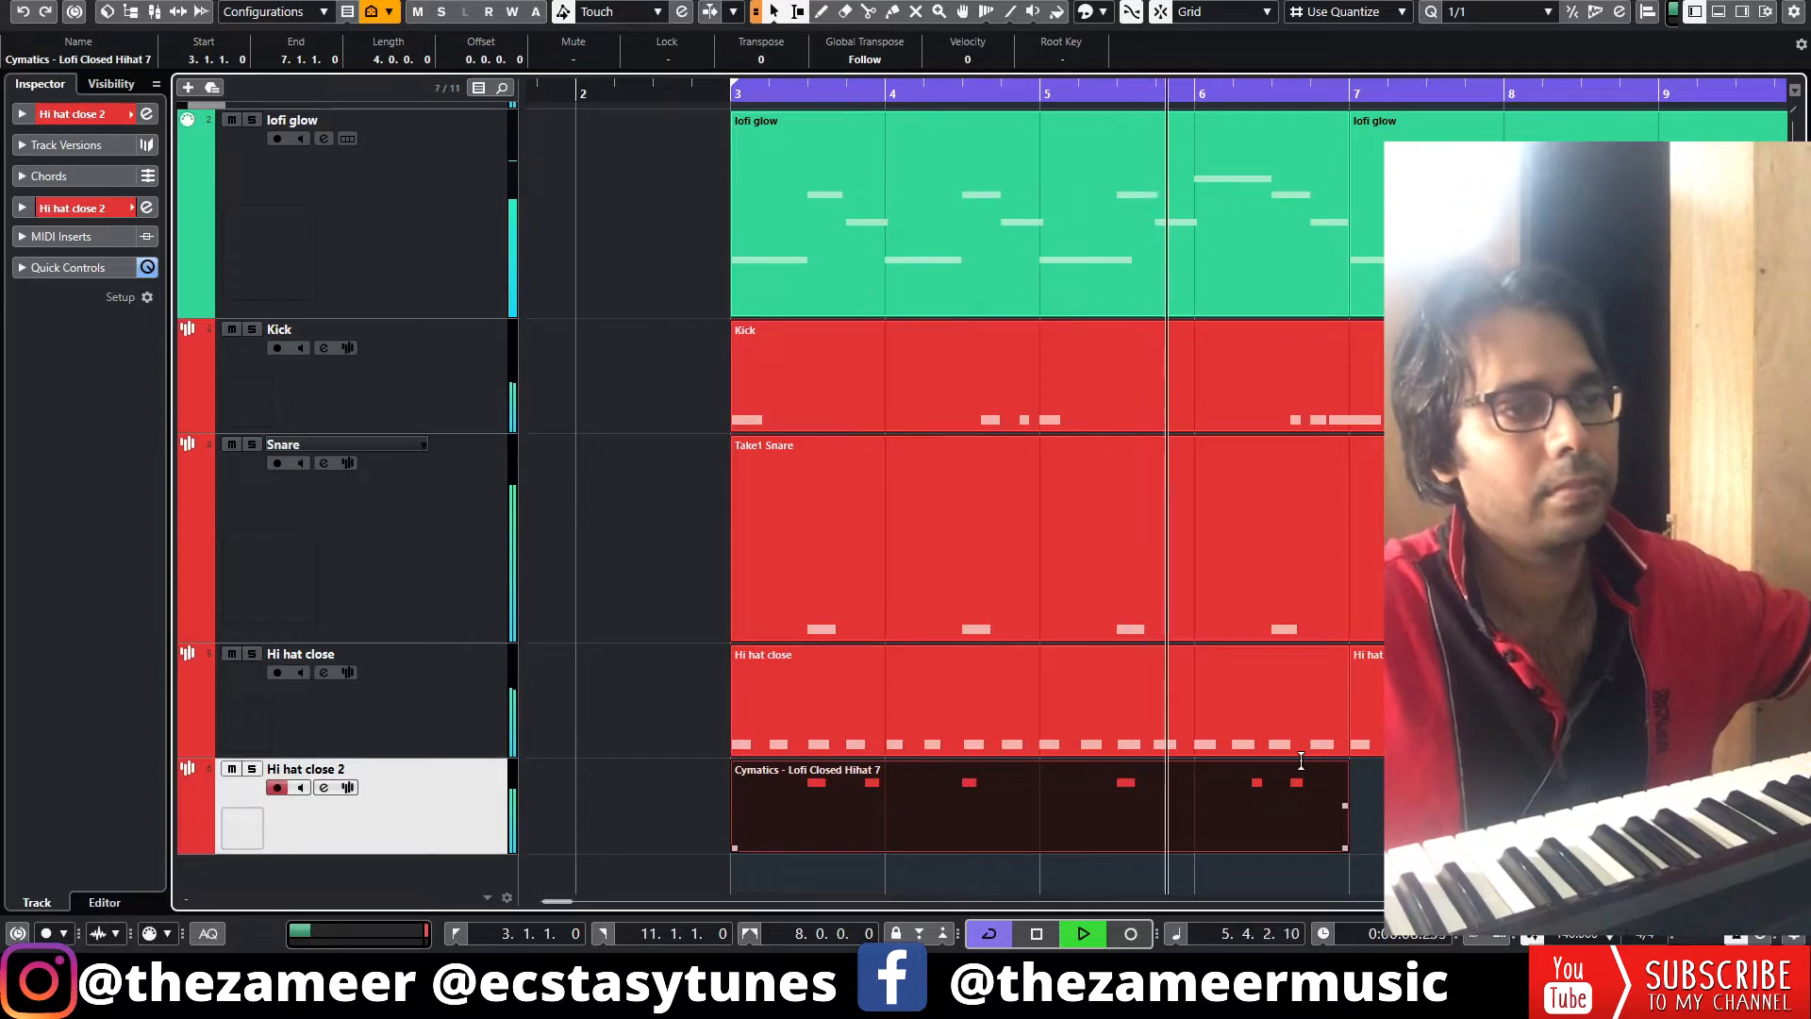
left_click(1345, 806)
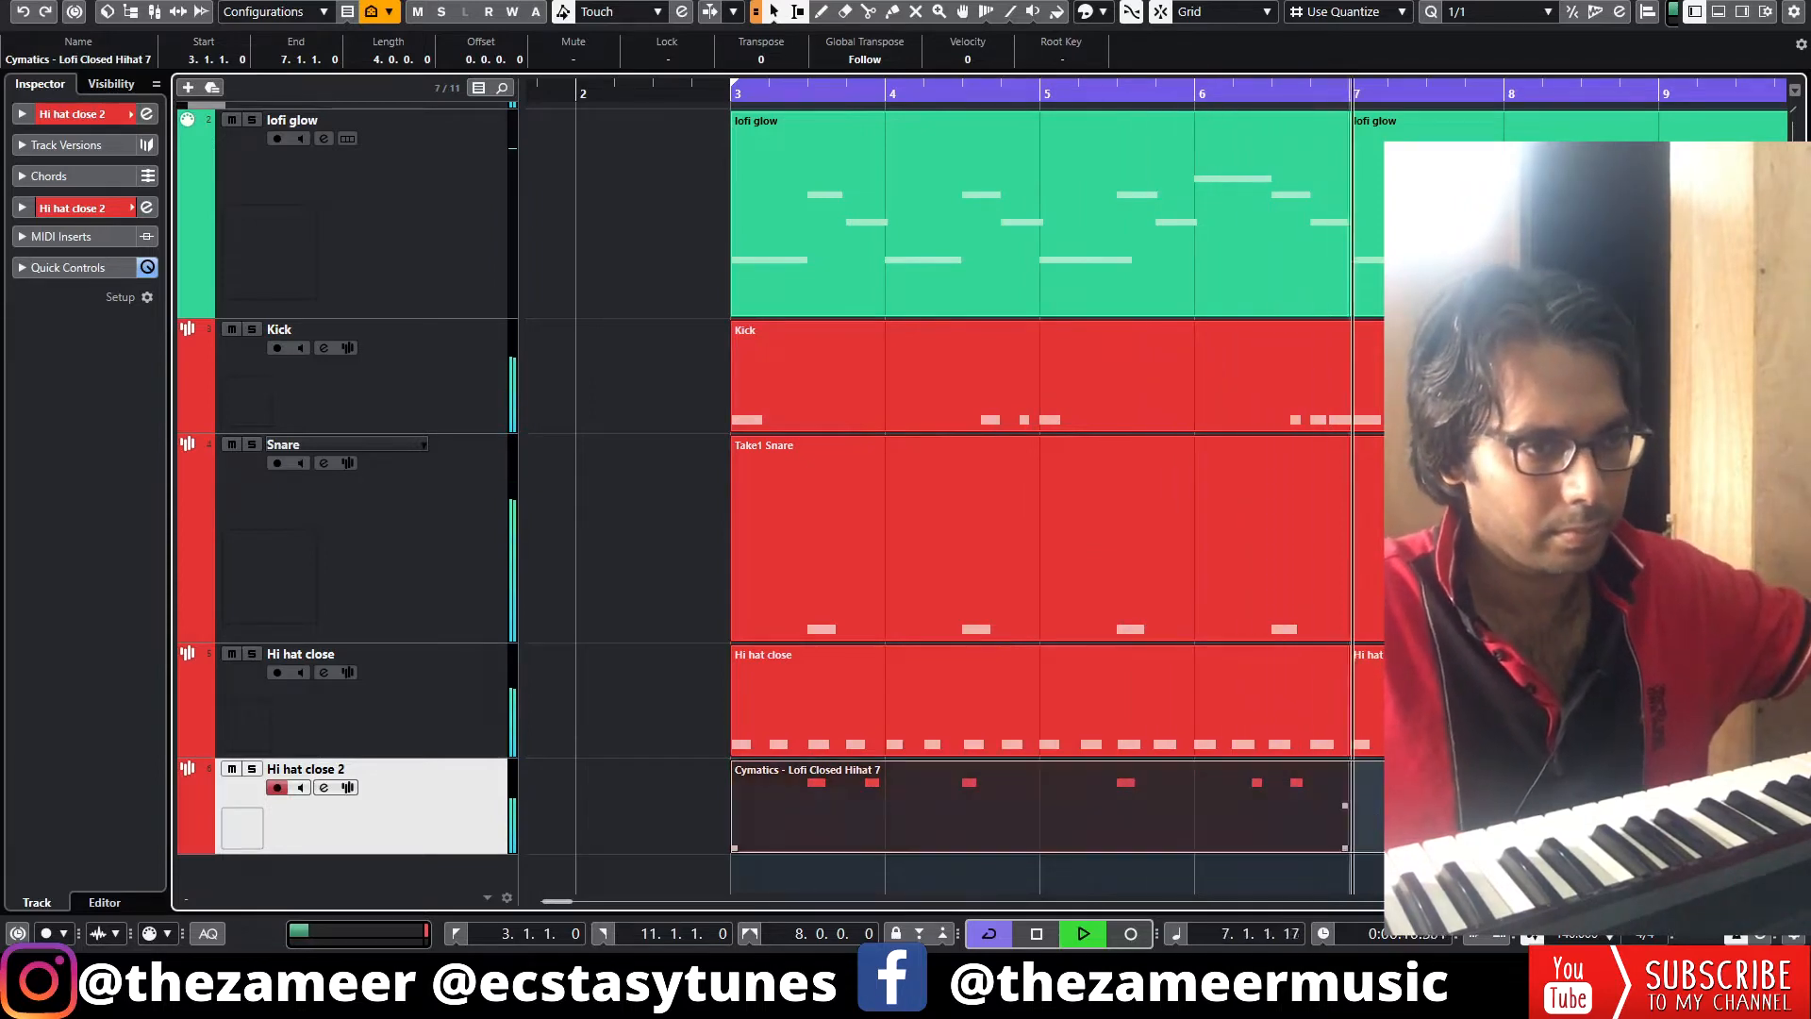
key("g")
key("g")
key("g")
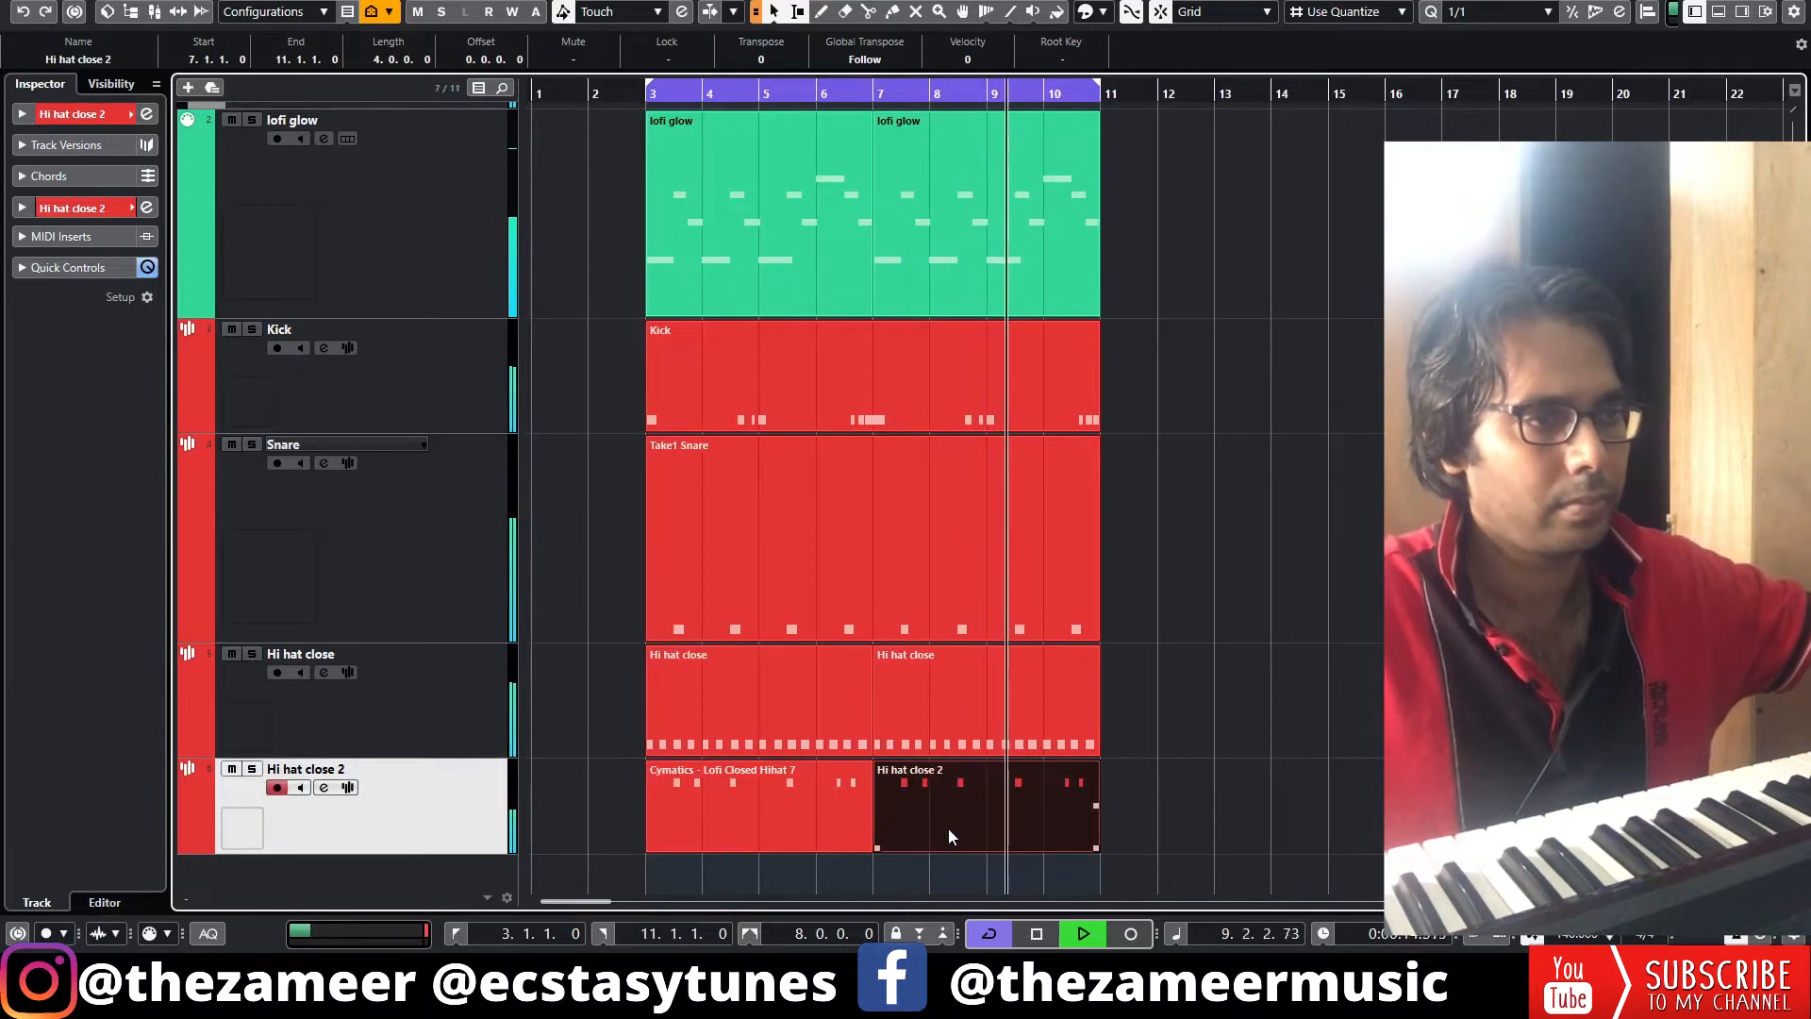
key("g")
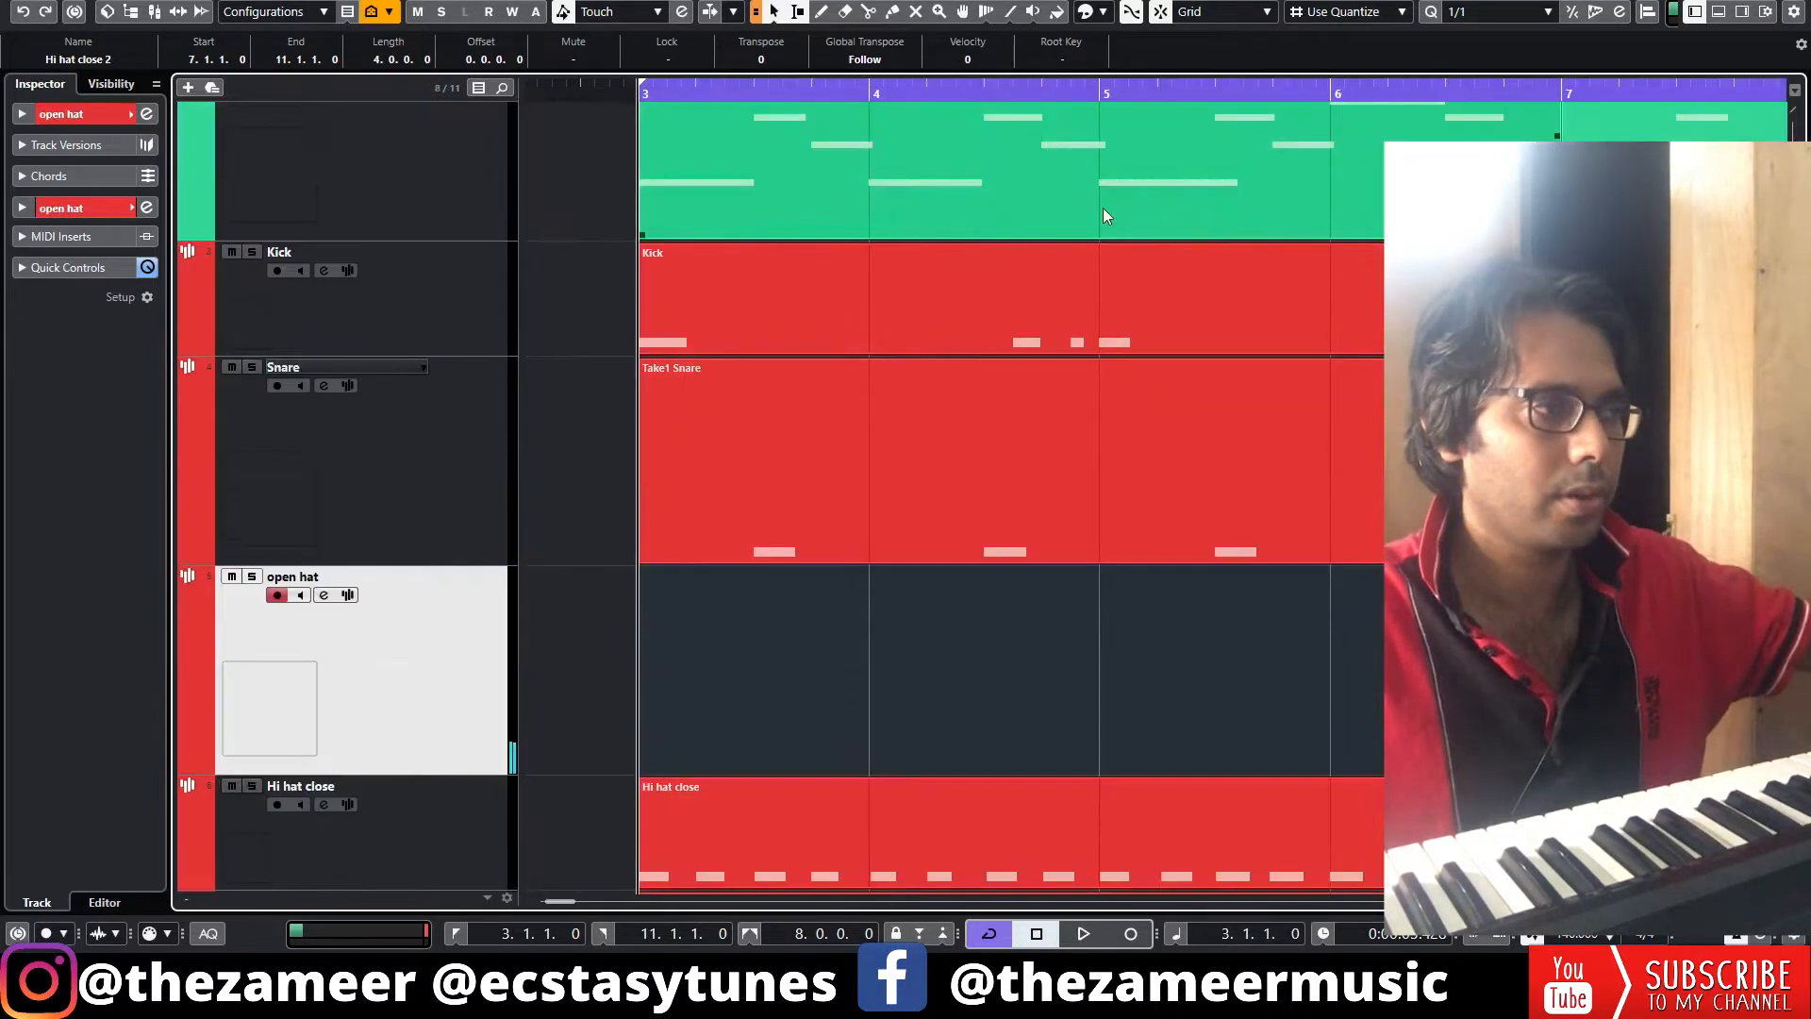
Record an open hat pattern on the open hat track
key("h")
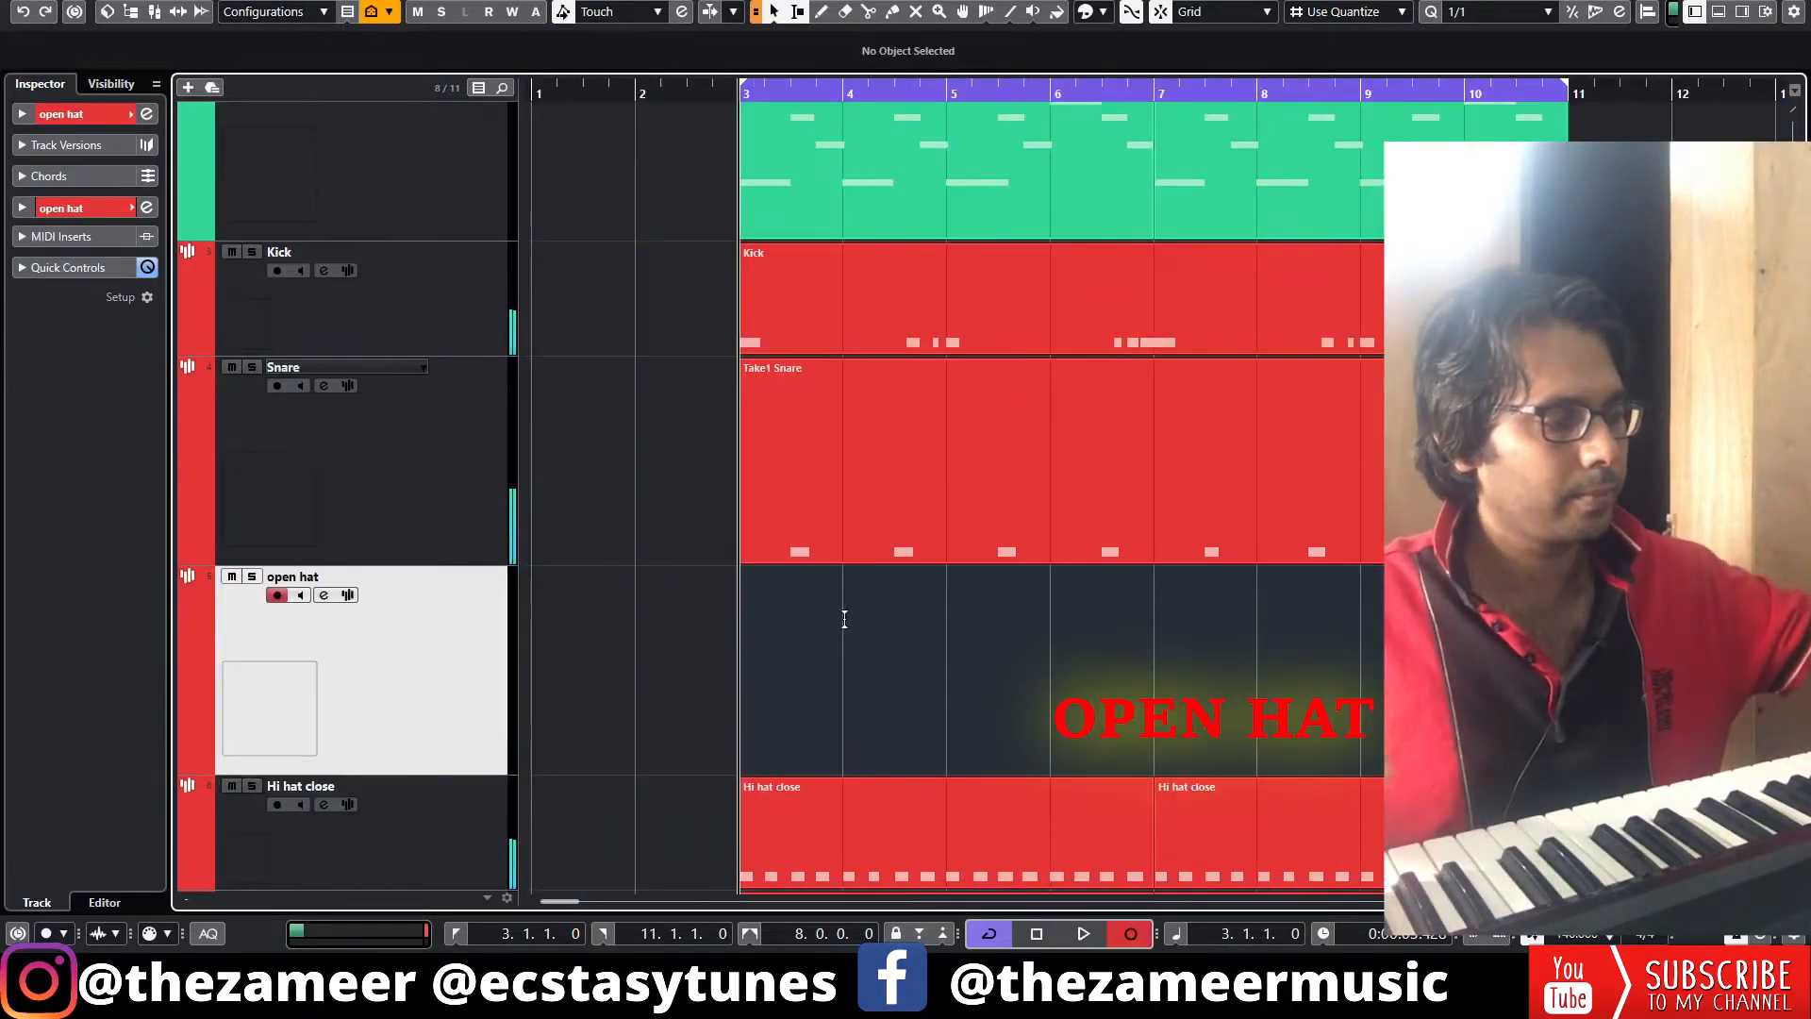
key("KP_Multiply")
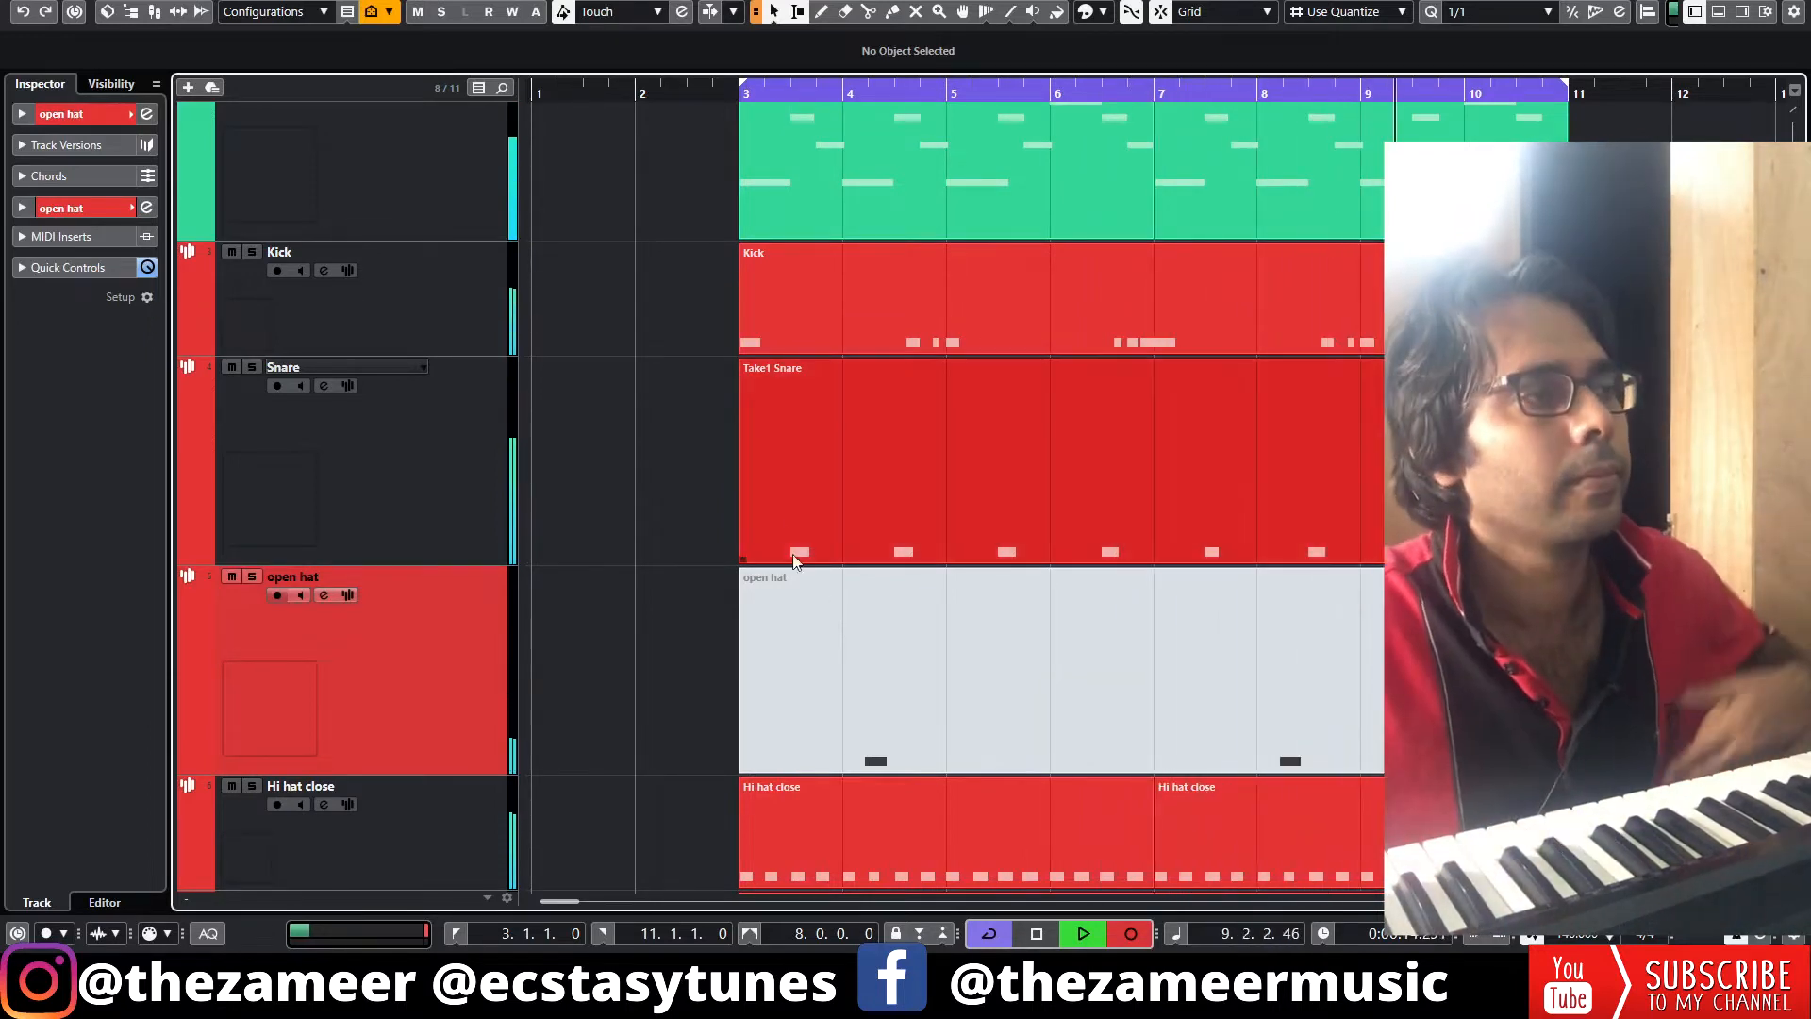
key("KP_Multiply")
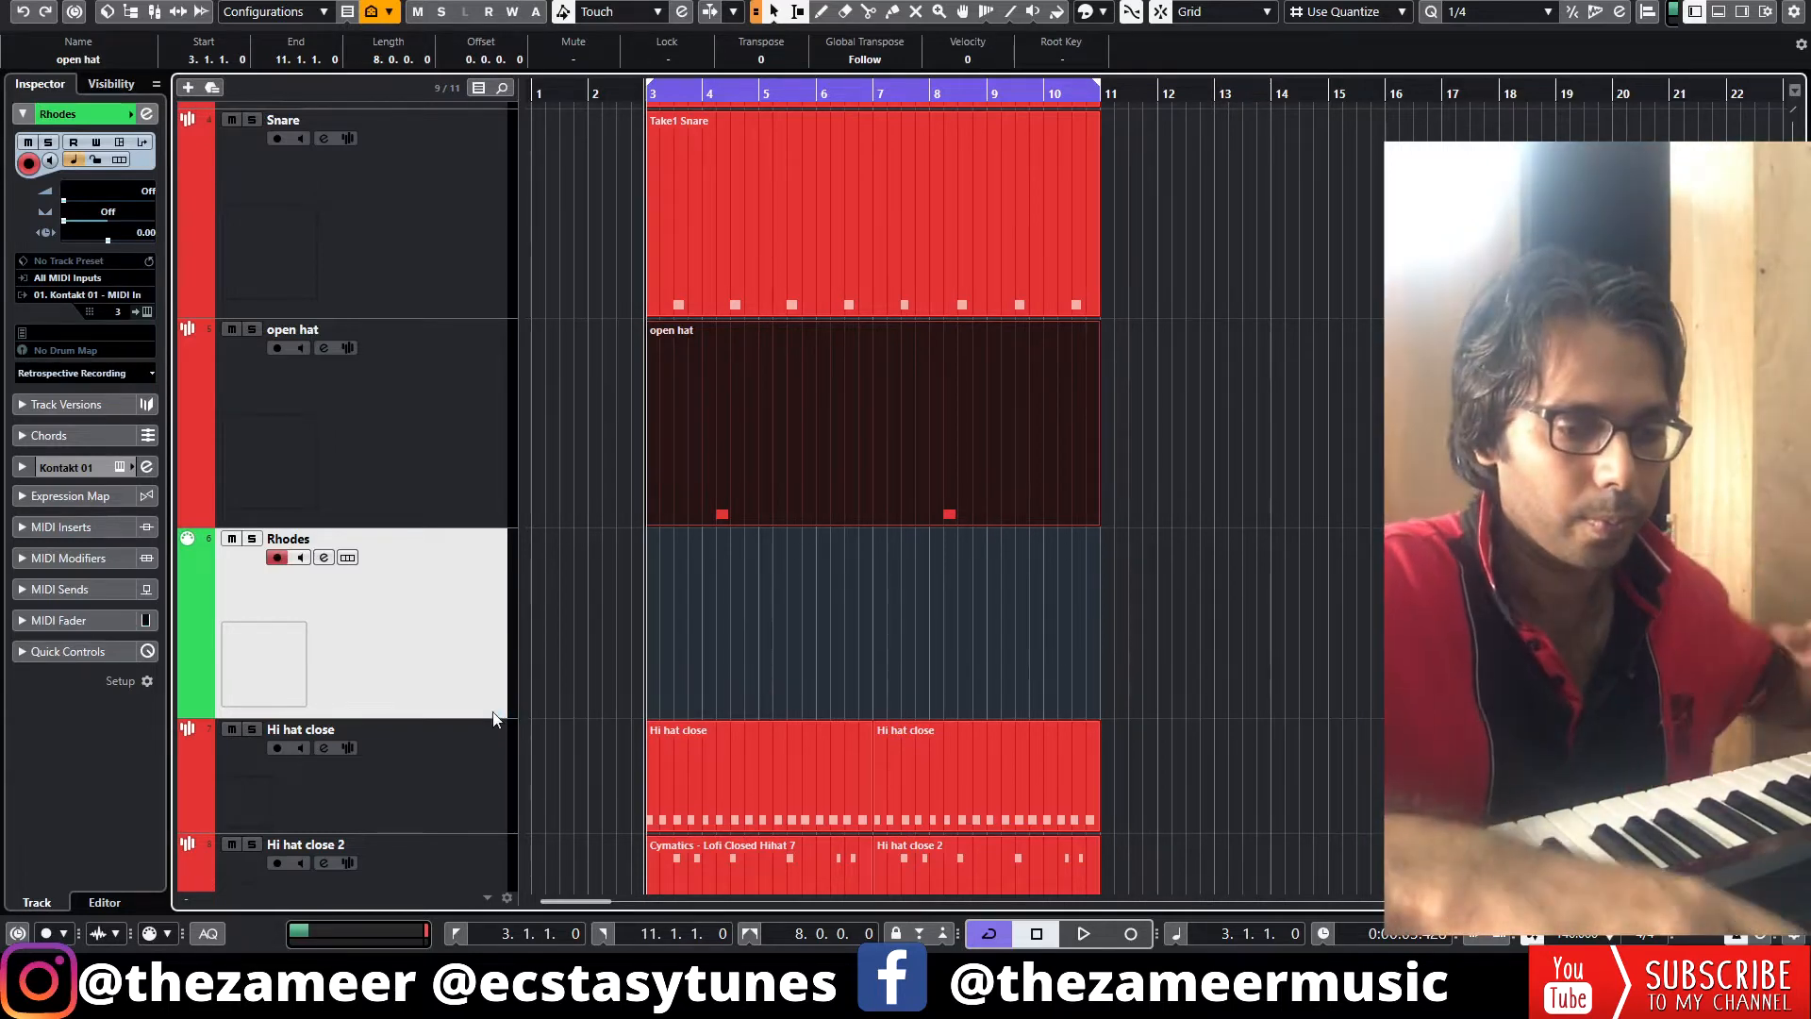
Record a Rhodes chord part on the Rhodes track
key("KP_Multiply")
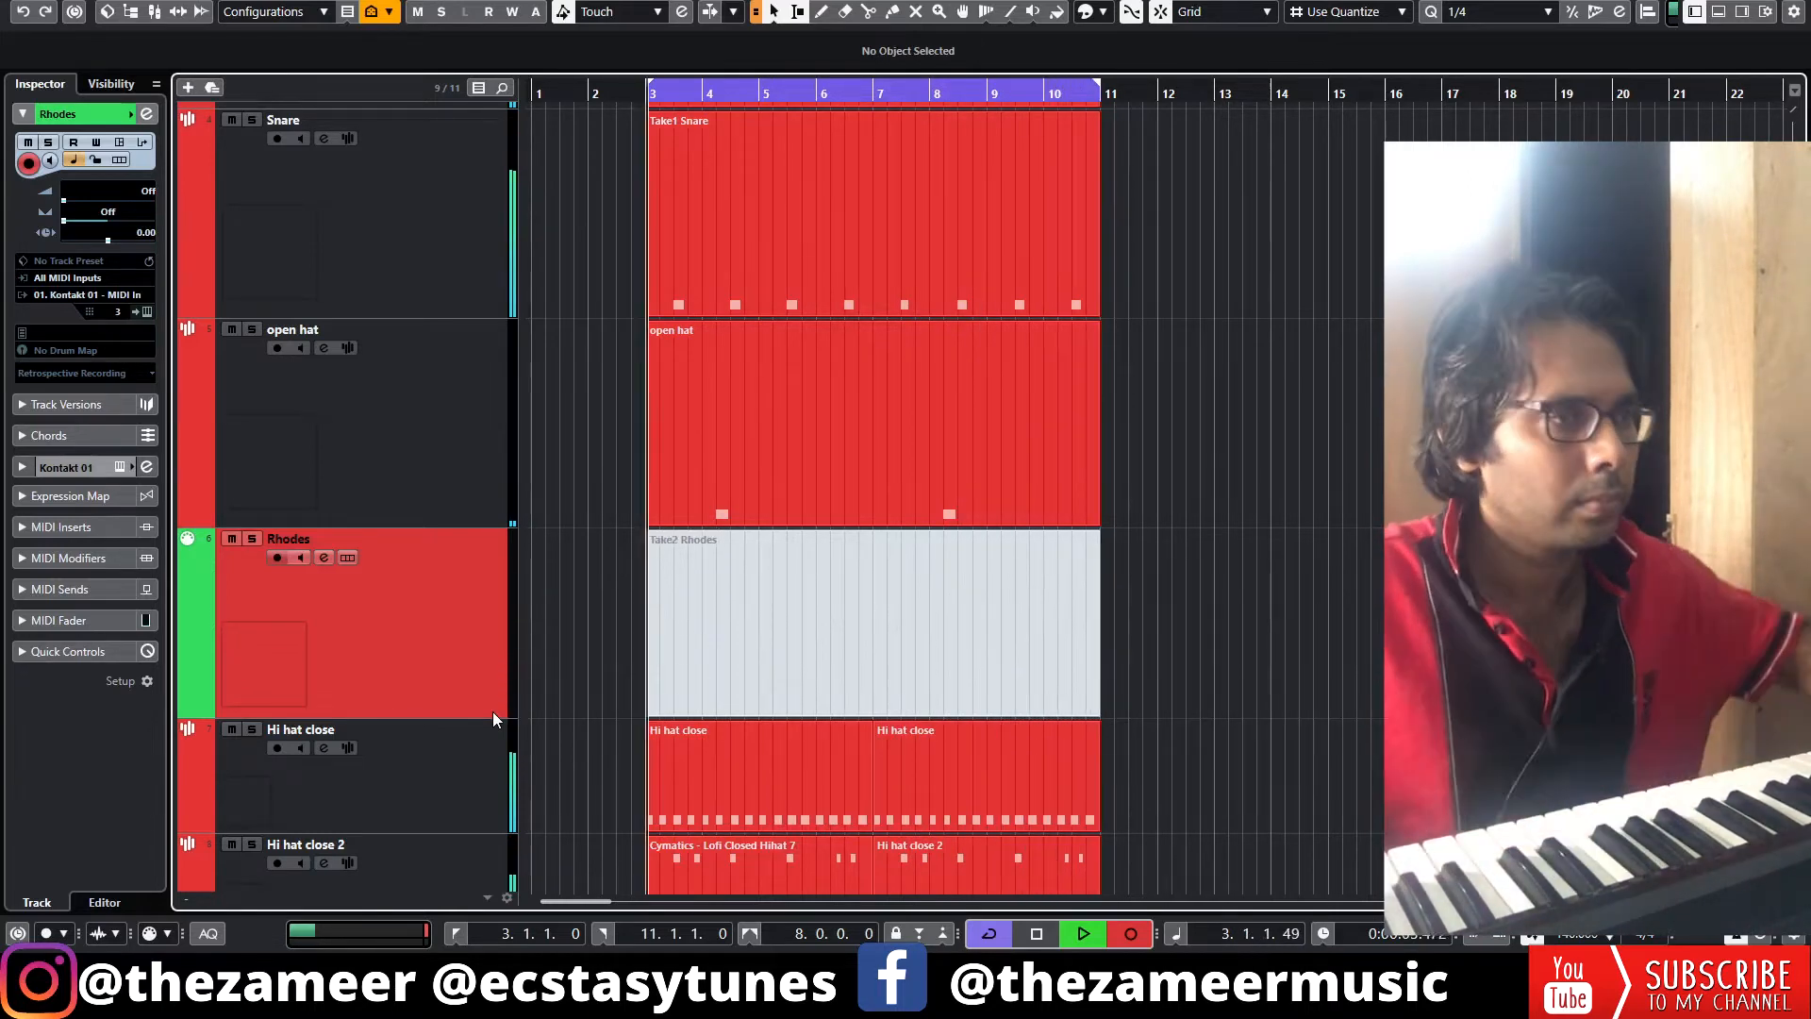
key("space")
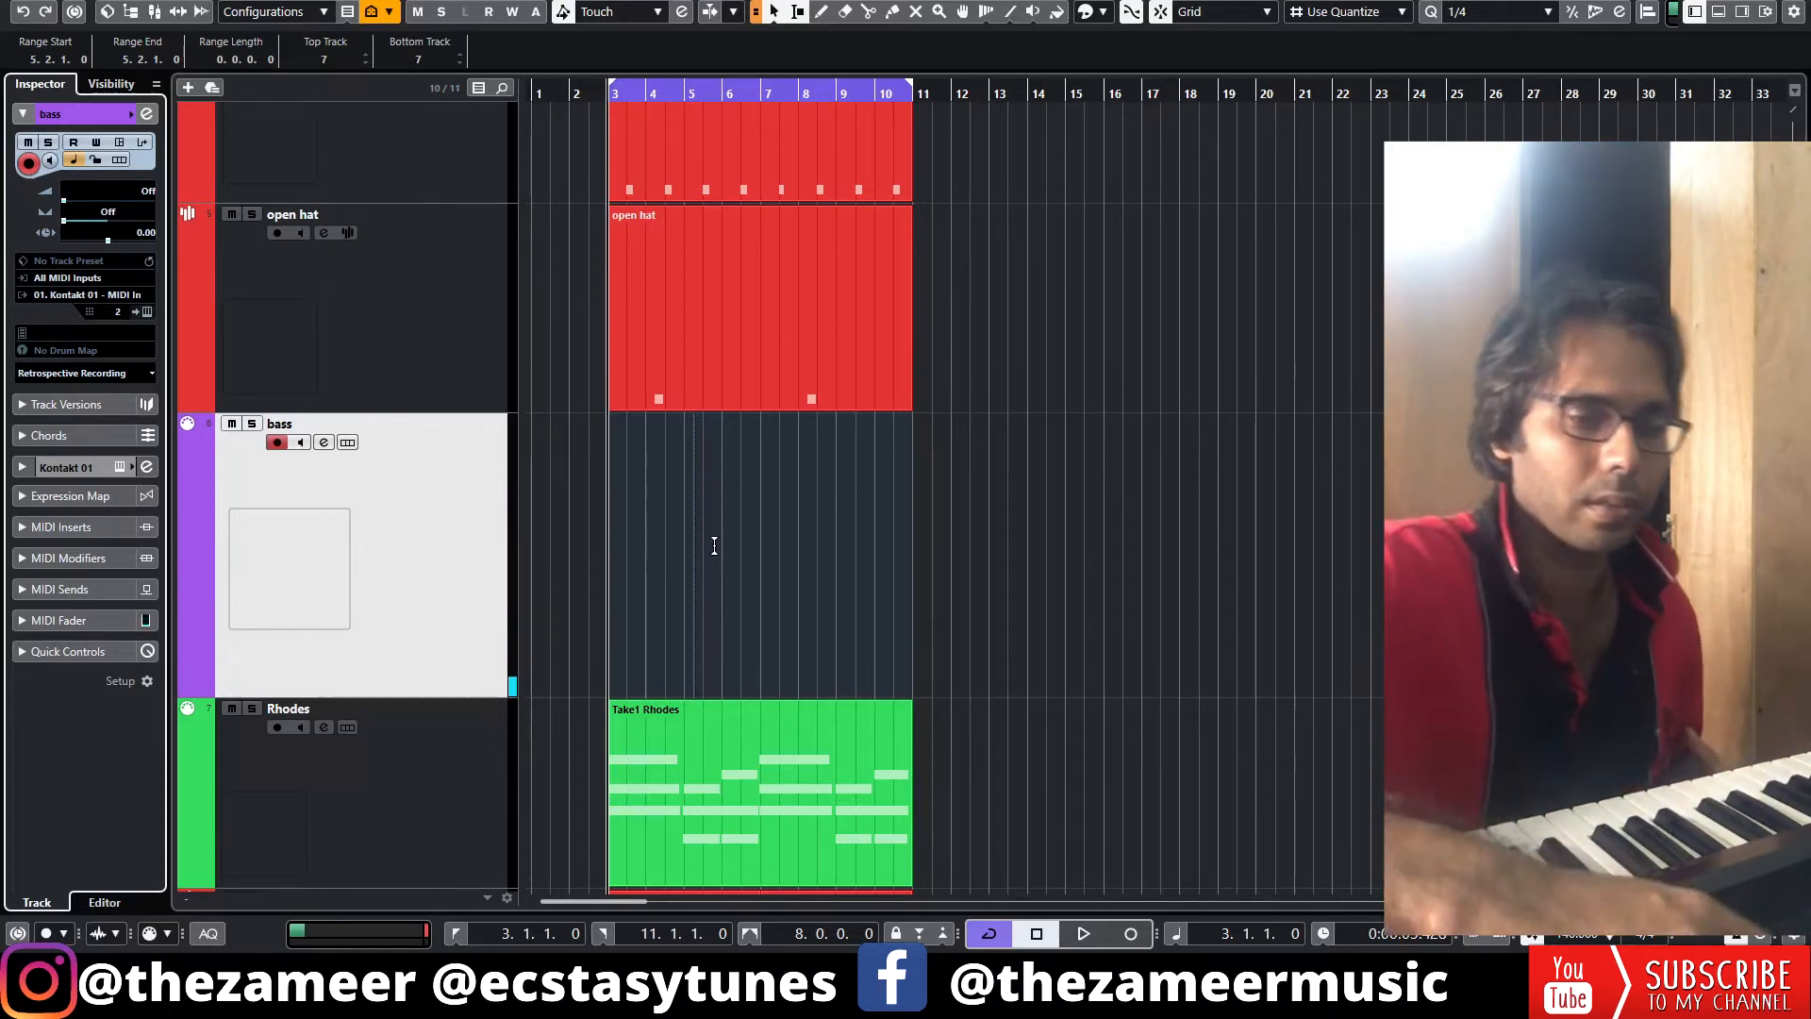
Record a bass line on the bass track over bars 3 to 11
key("KP_Multiply")
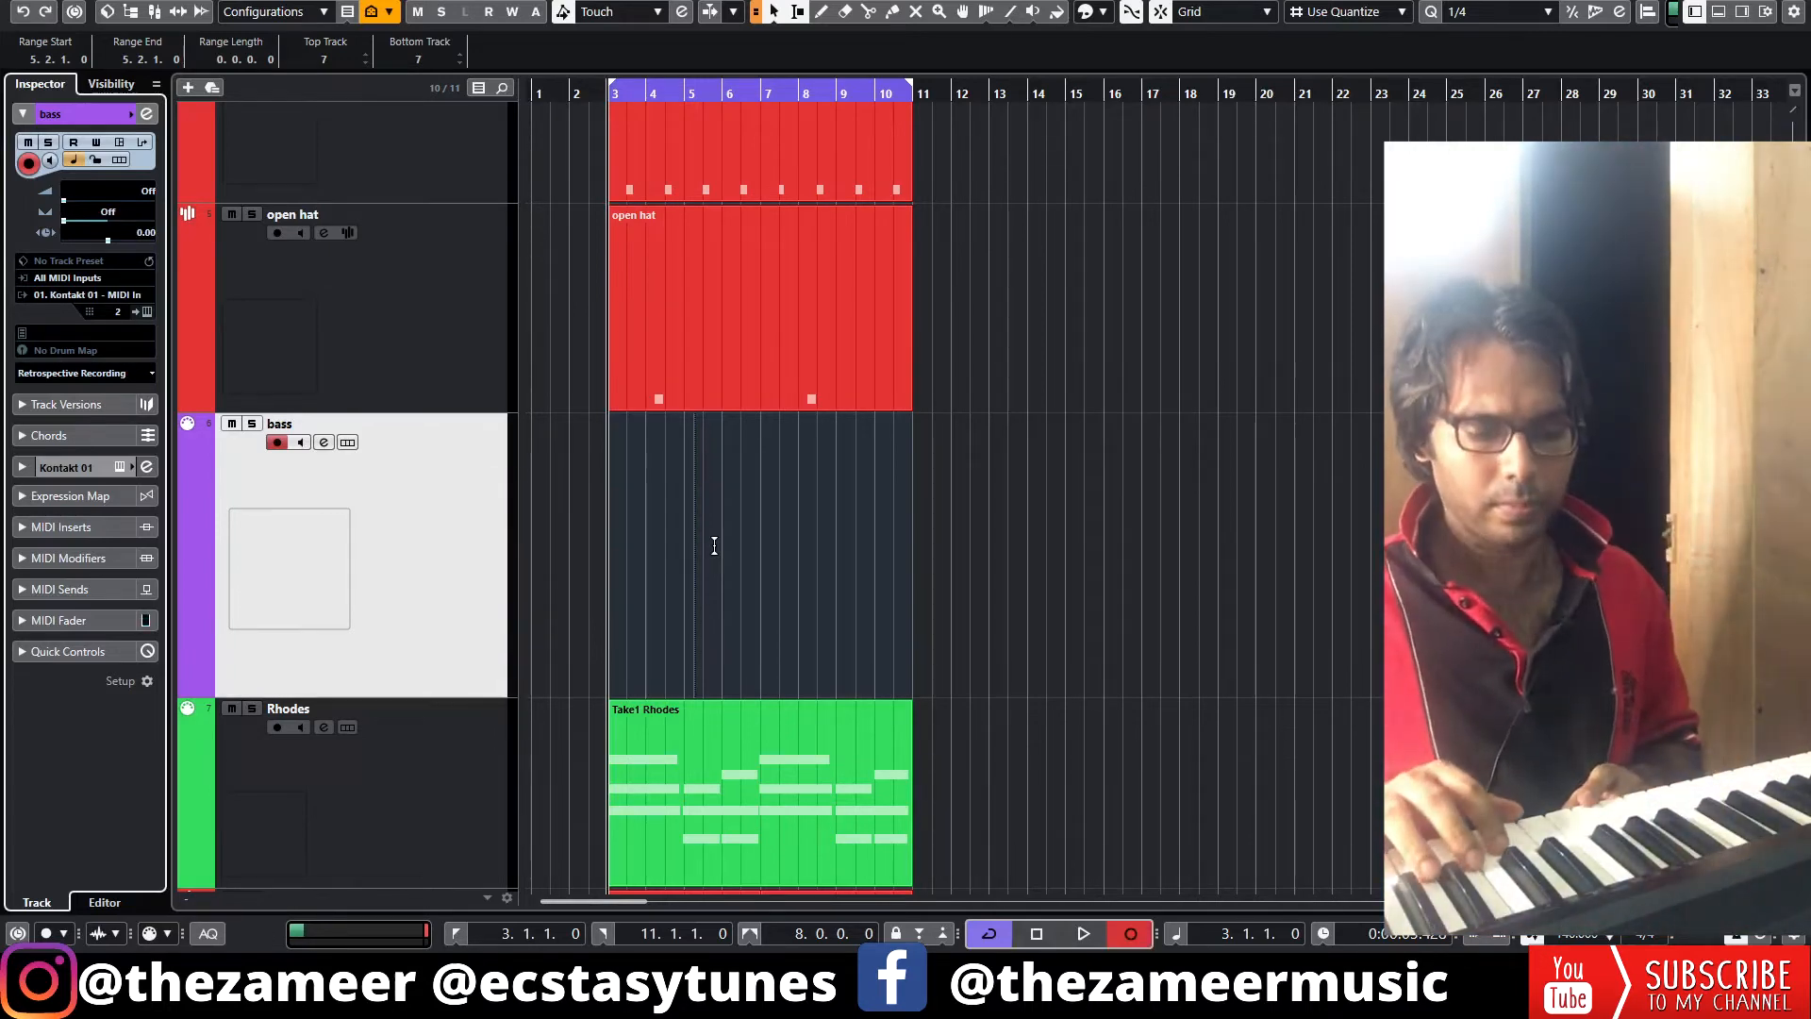
key("space")
key("space")
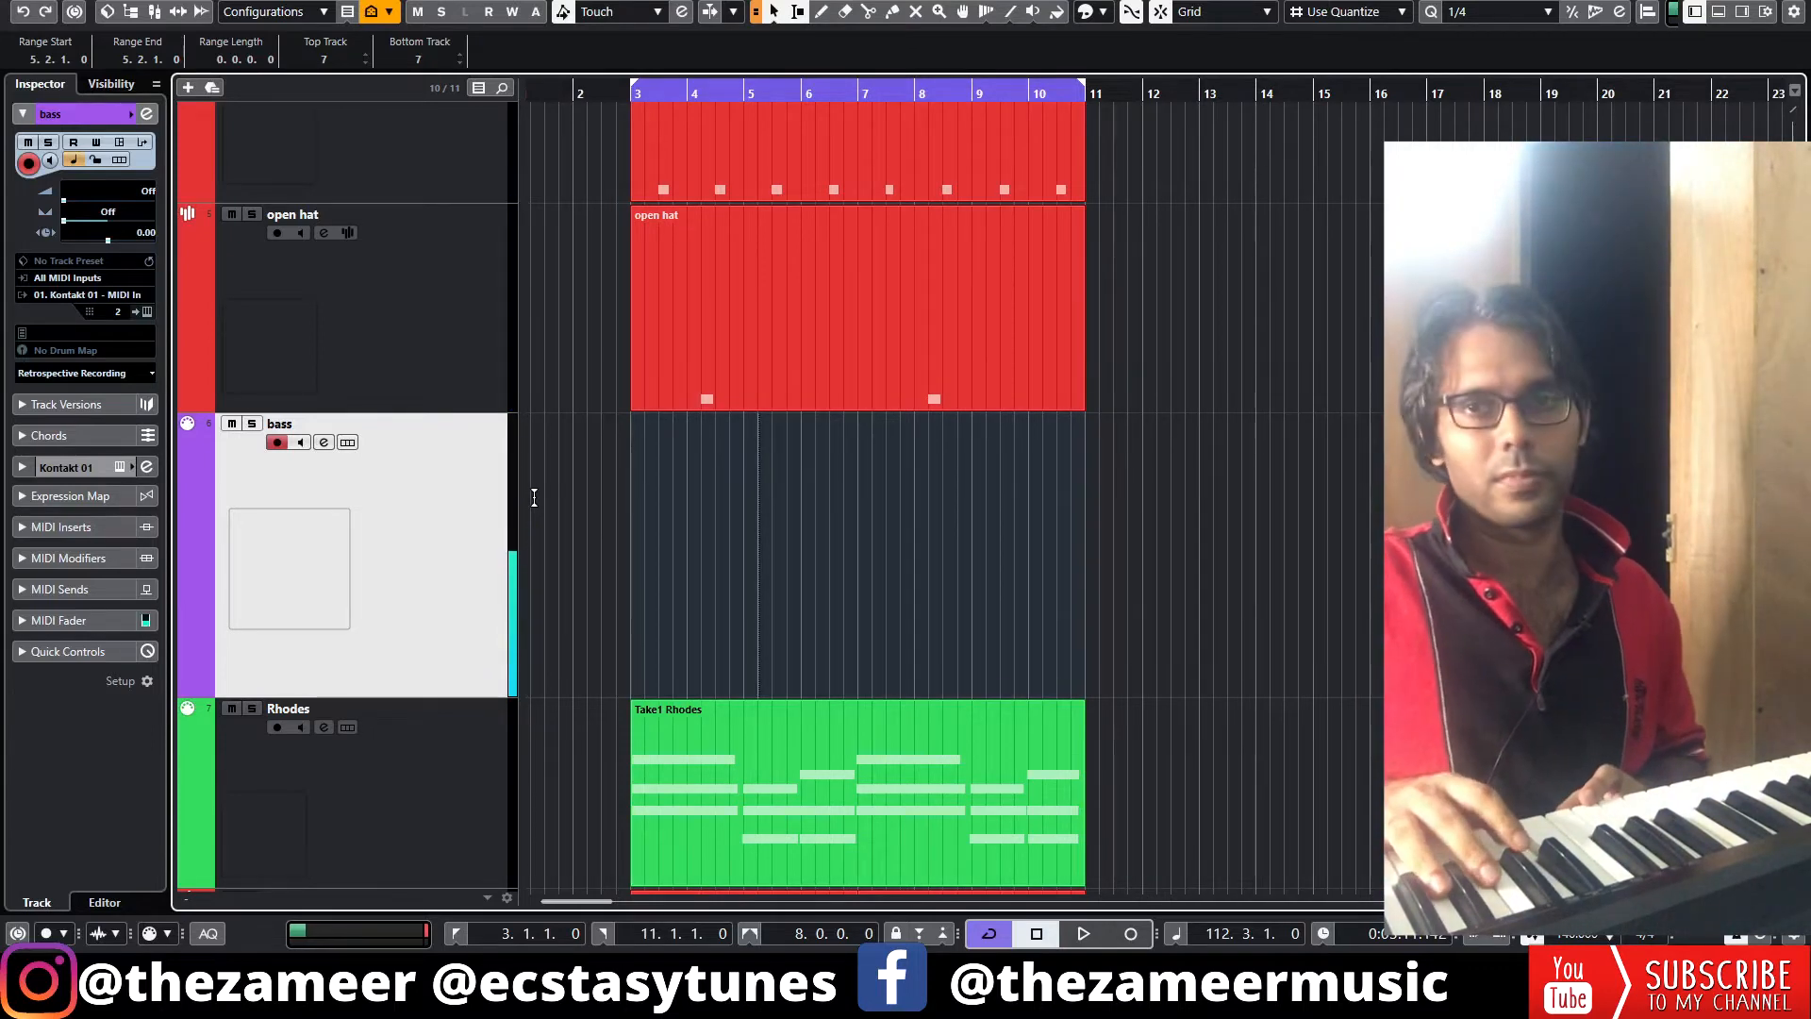
key("KP_Multiply")
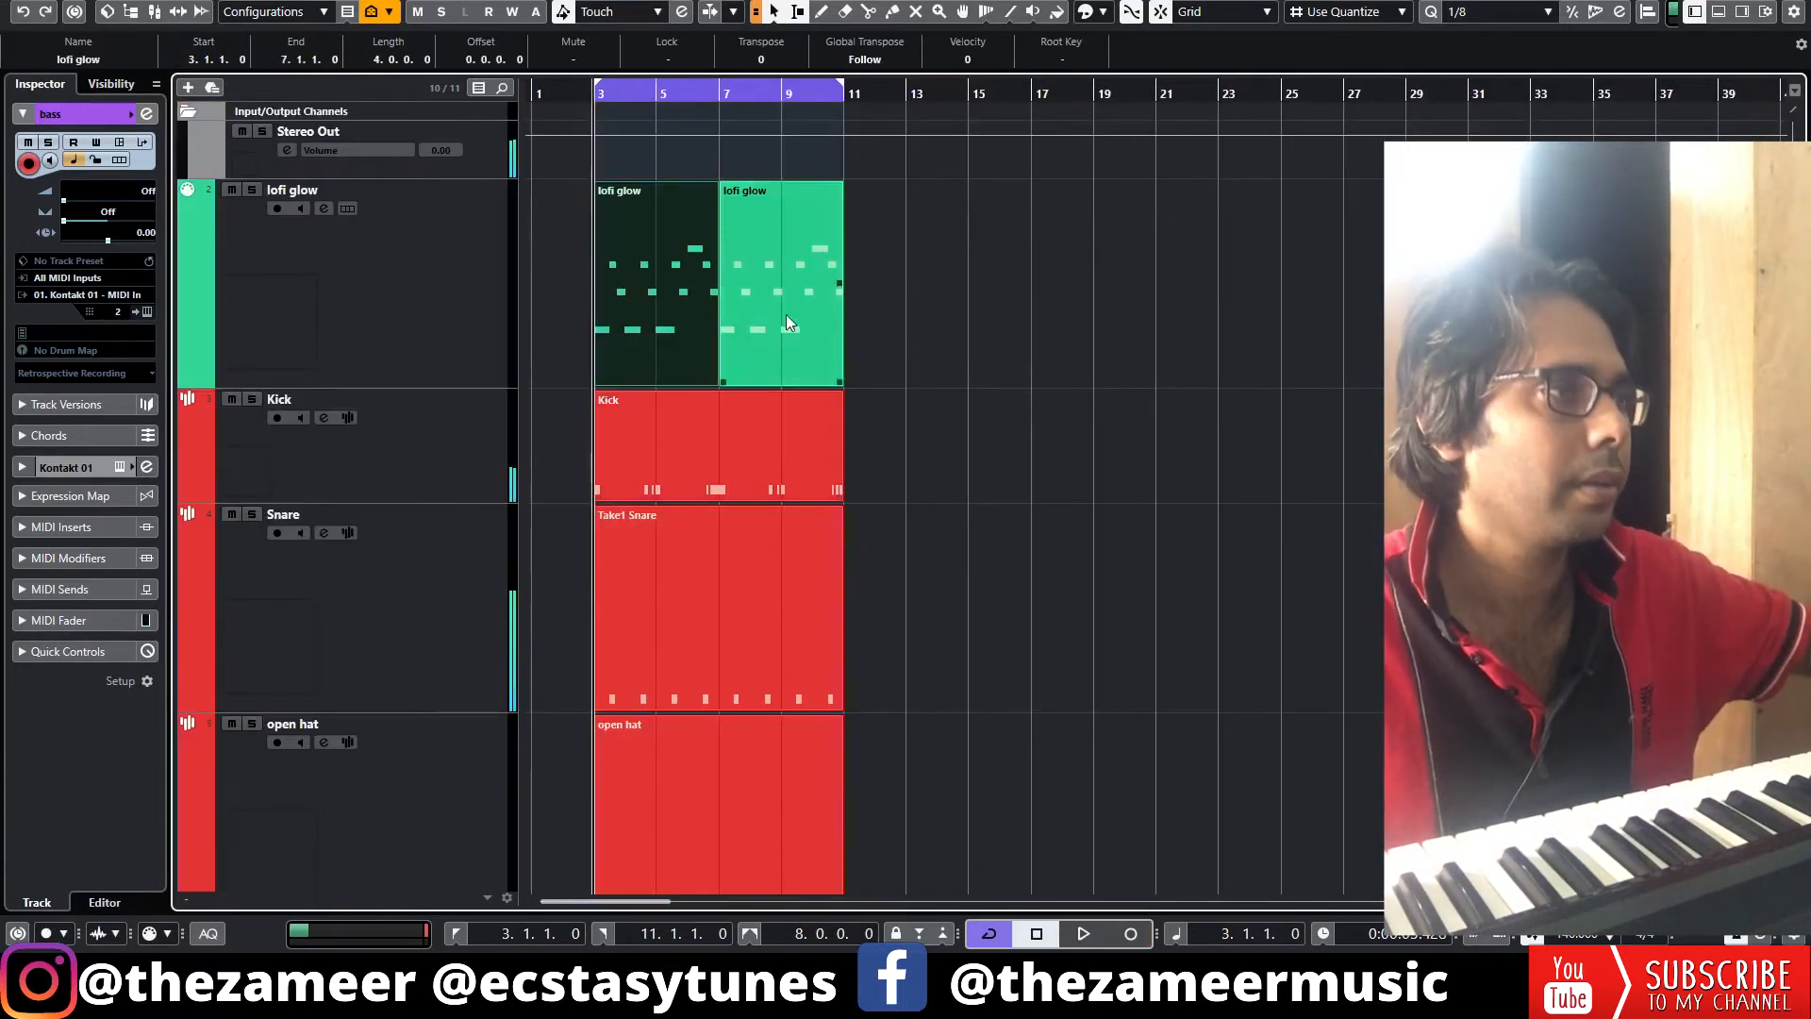
Repeat all the parts so the arrangement runs to bar 19 and extend the cycle range to bar 19
left_click_drag(912, 300, 703, 346)
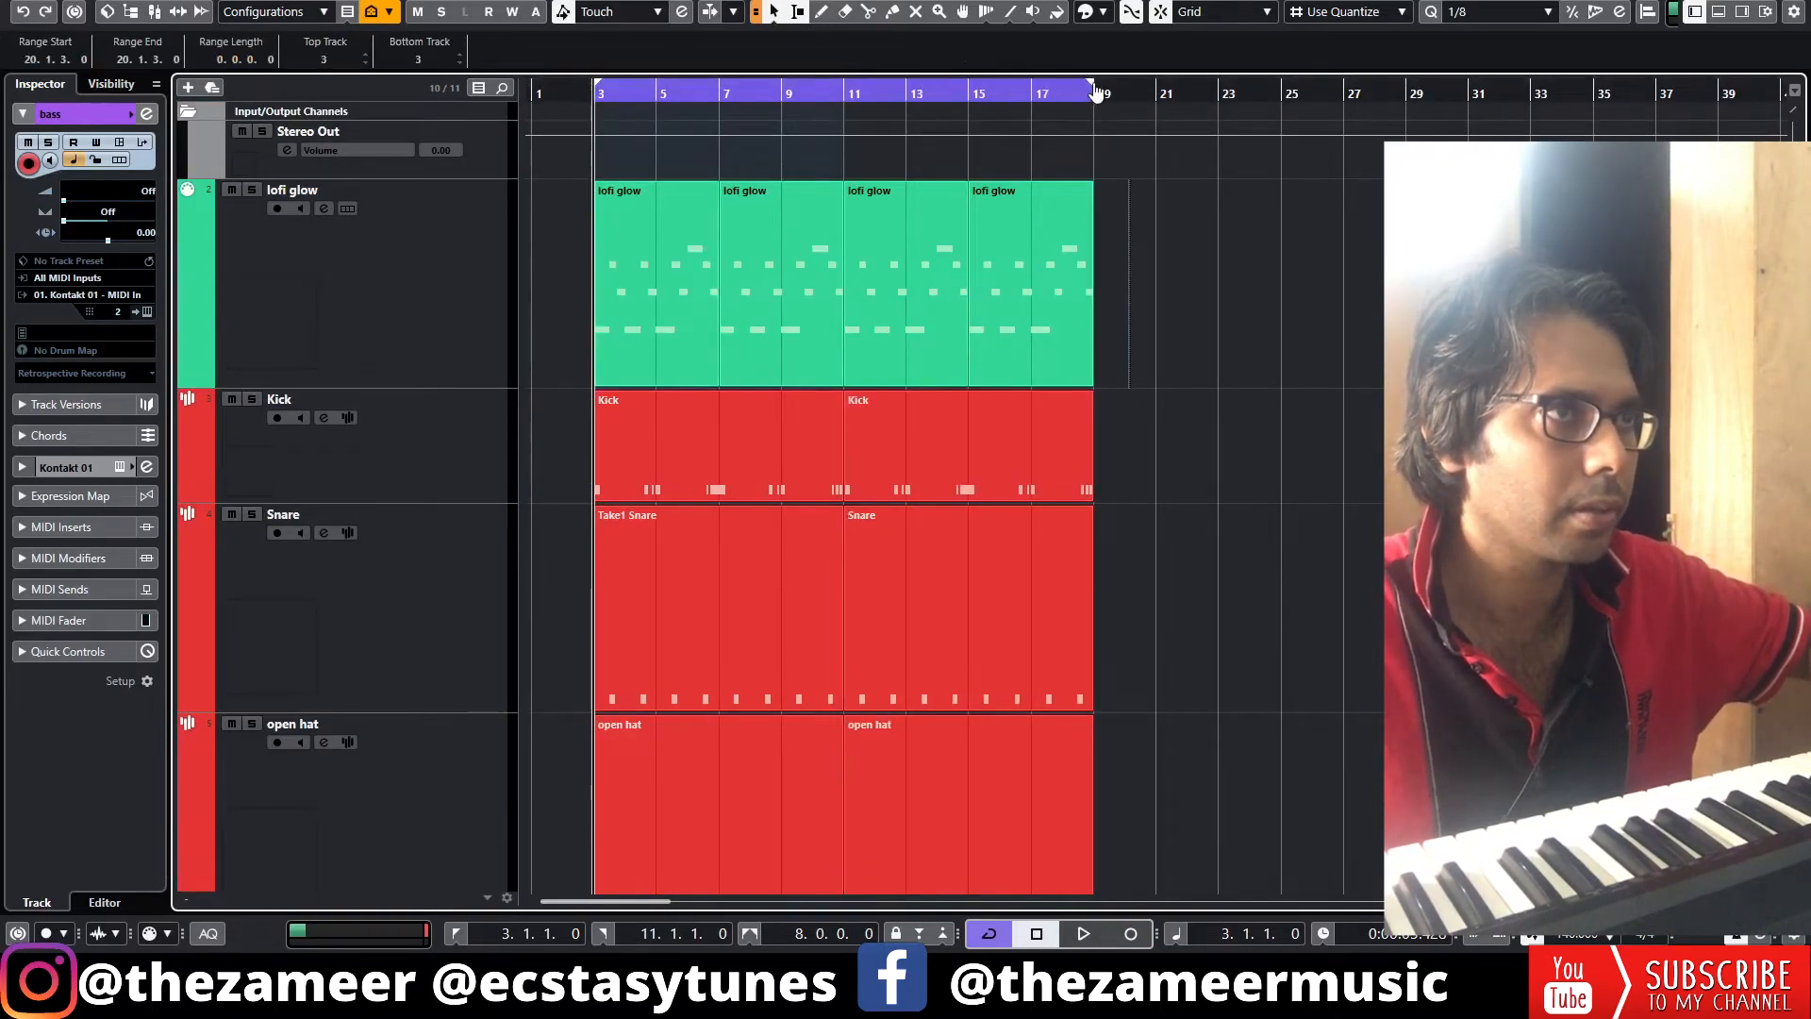
left_click_drag(1094, 91, 1087, 92)
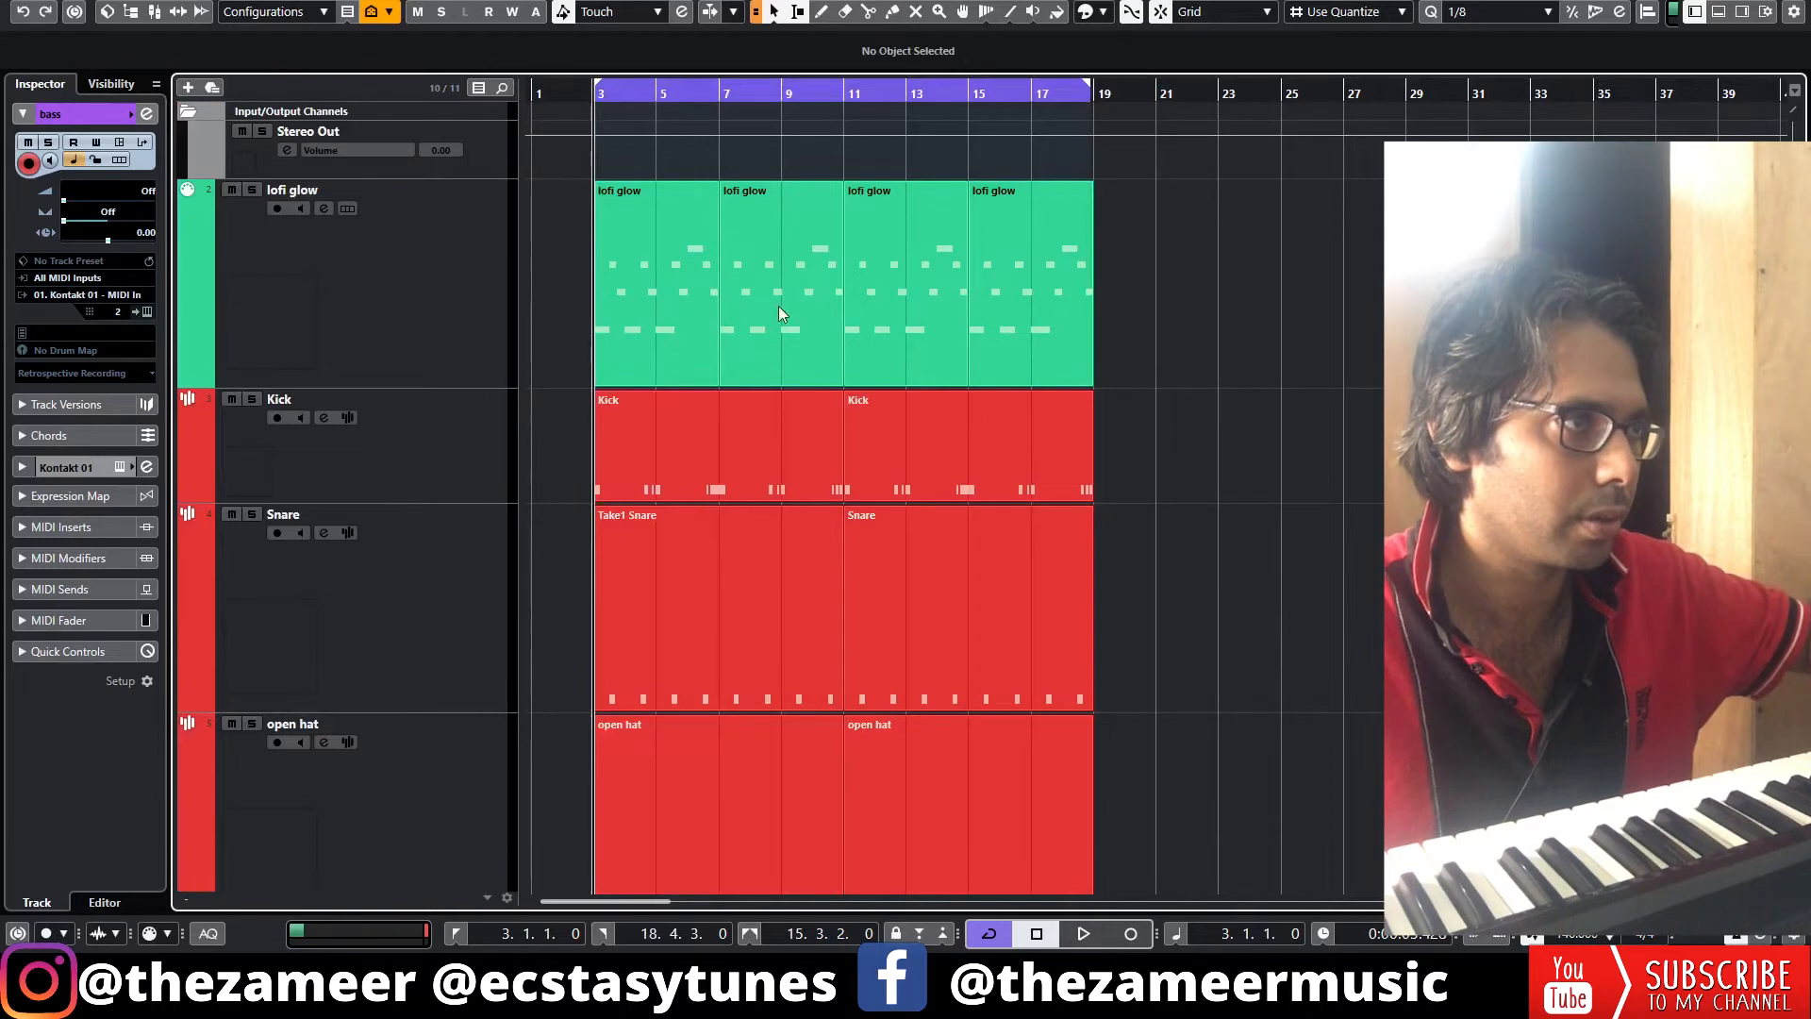
Delete the lofi glow synth parts in bars 3 to 11
left_click_drag(778, 305, 557, 310)
key("Delete")
Play the arrangement from the start to review it
key("space")
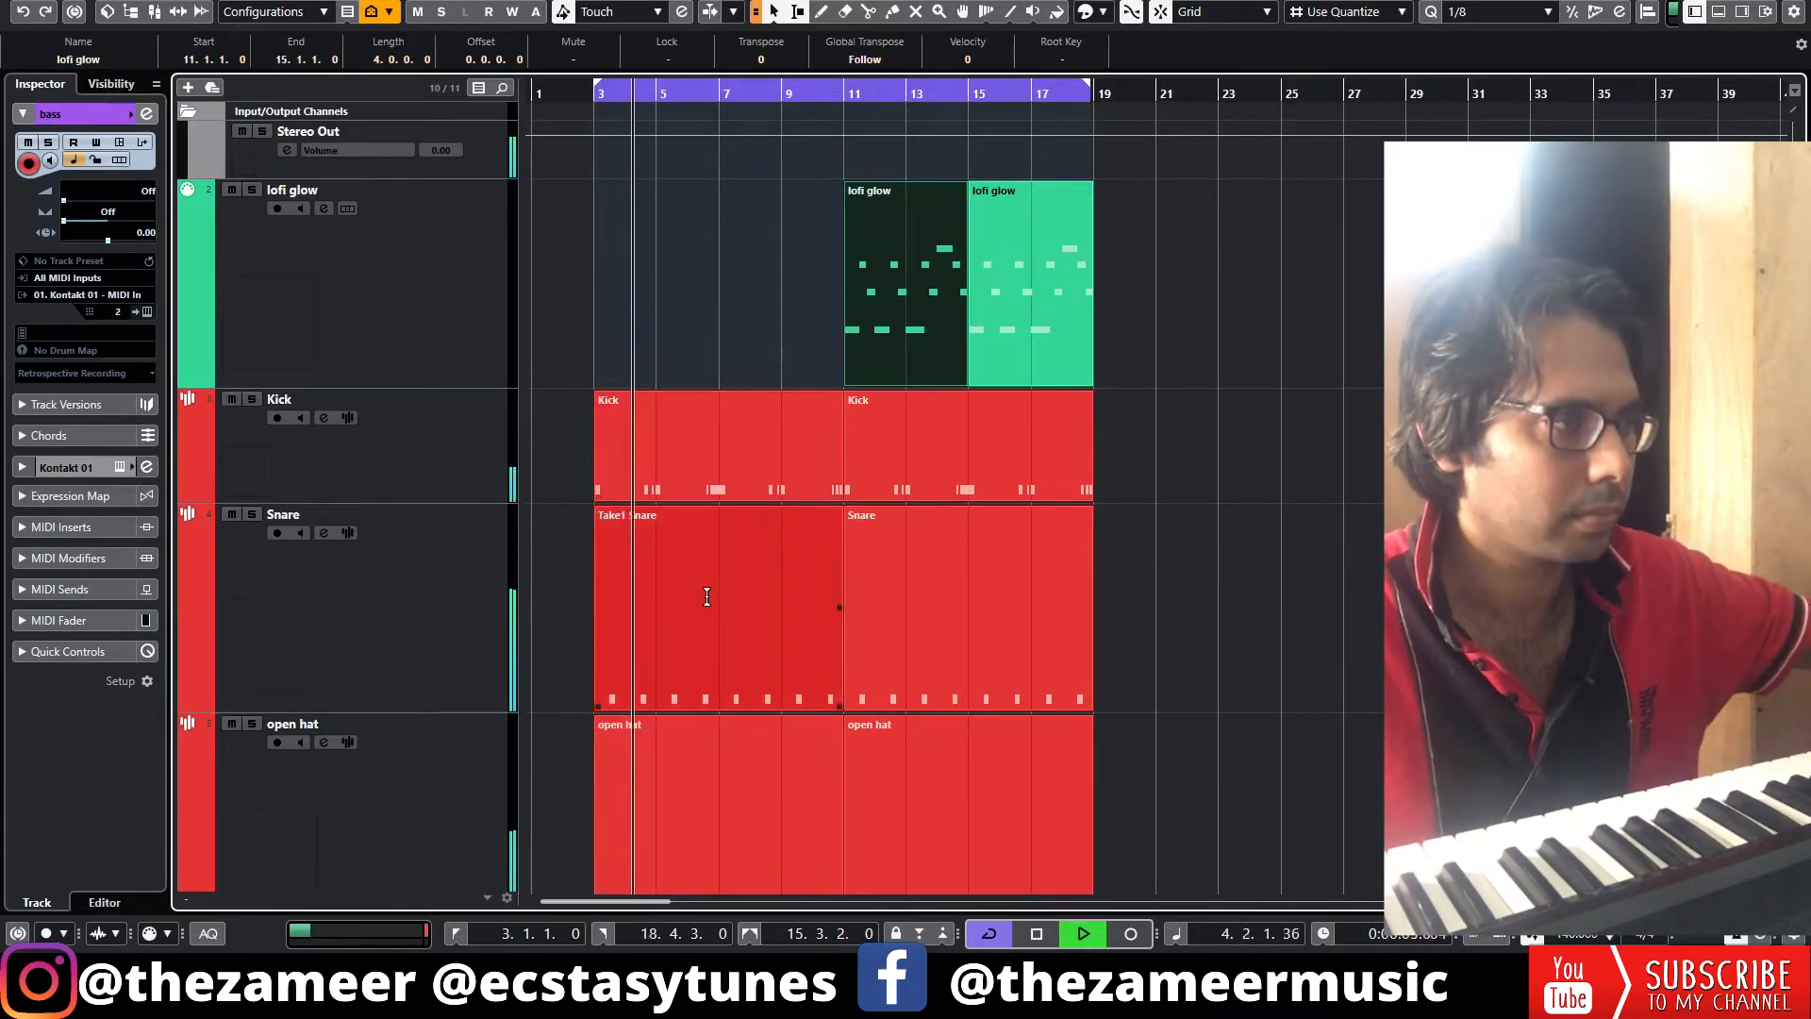
key("g")
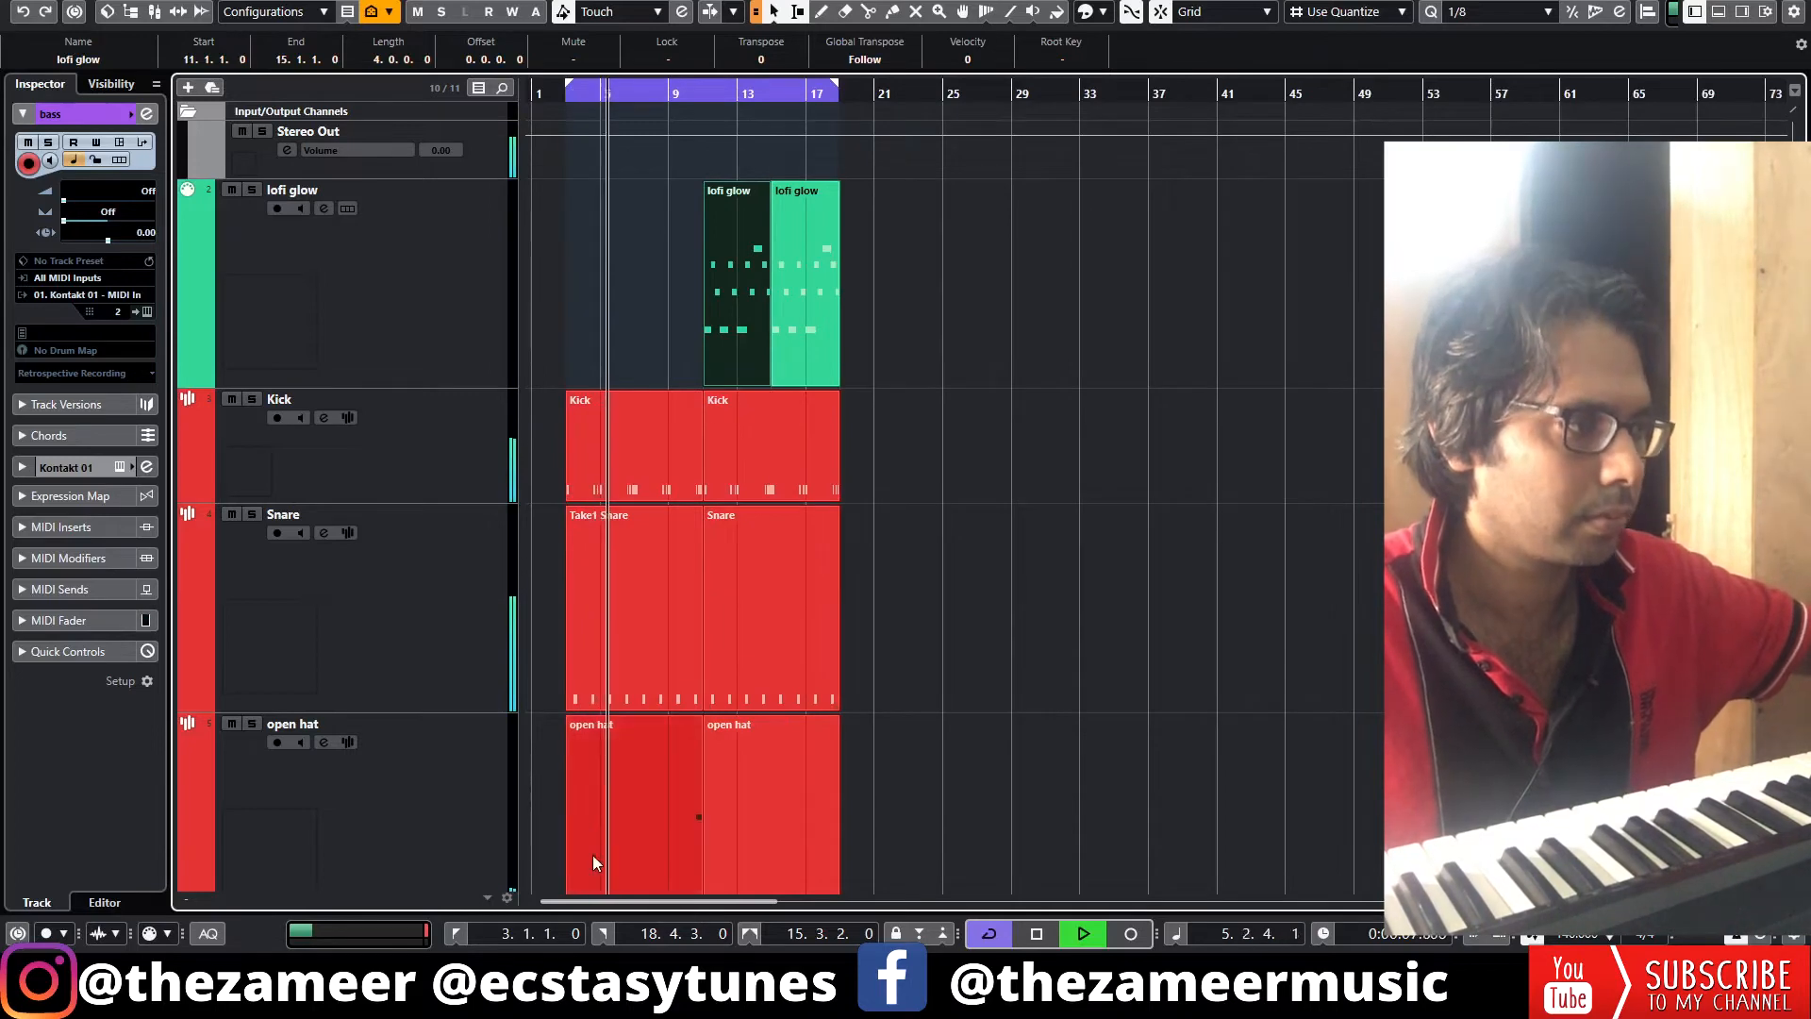
key("h")
key("h")
key("g")
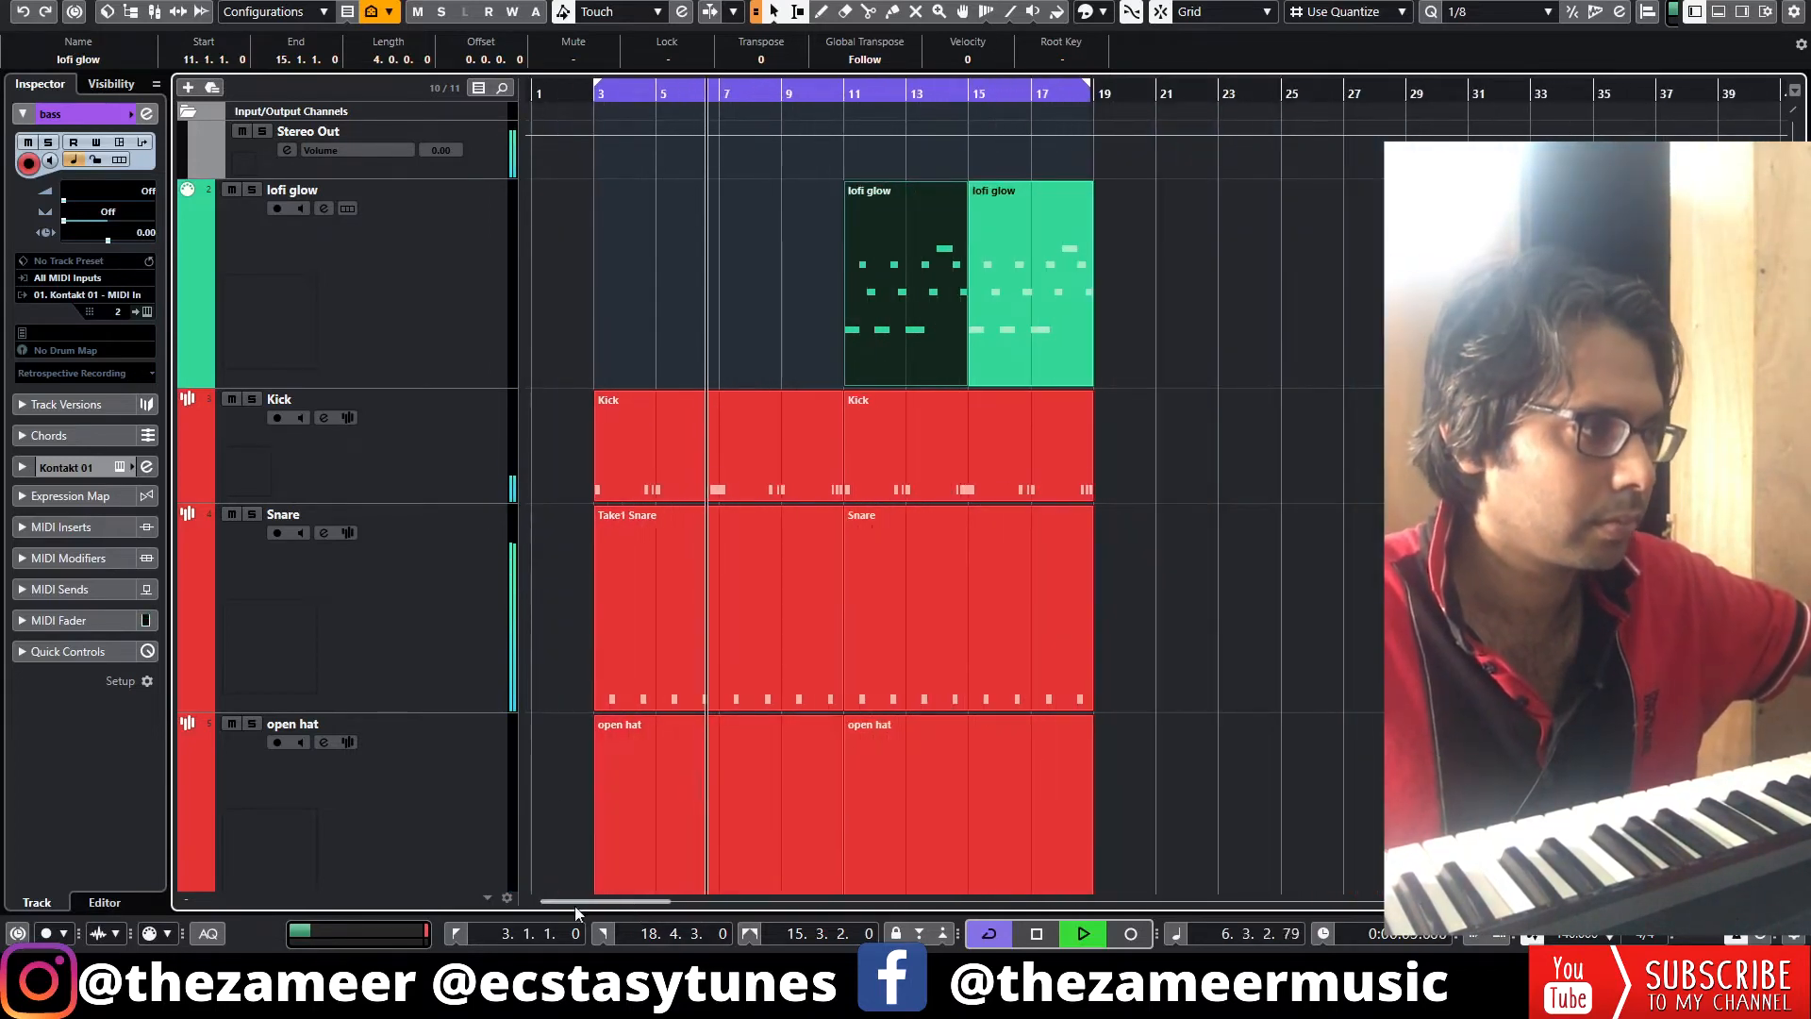
scroll(558, 711, "down", 5)
key("space")
Delete the first bass part in bars 3 to 11
left_click(755, 274)
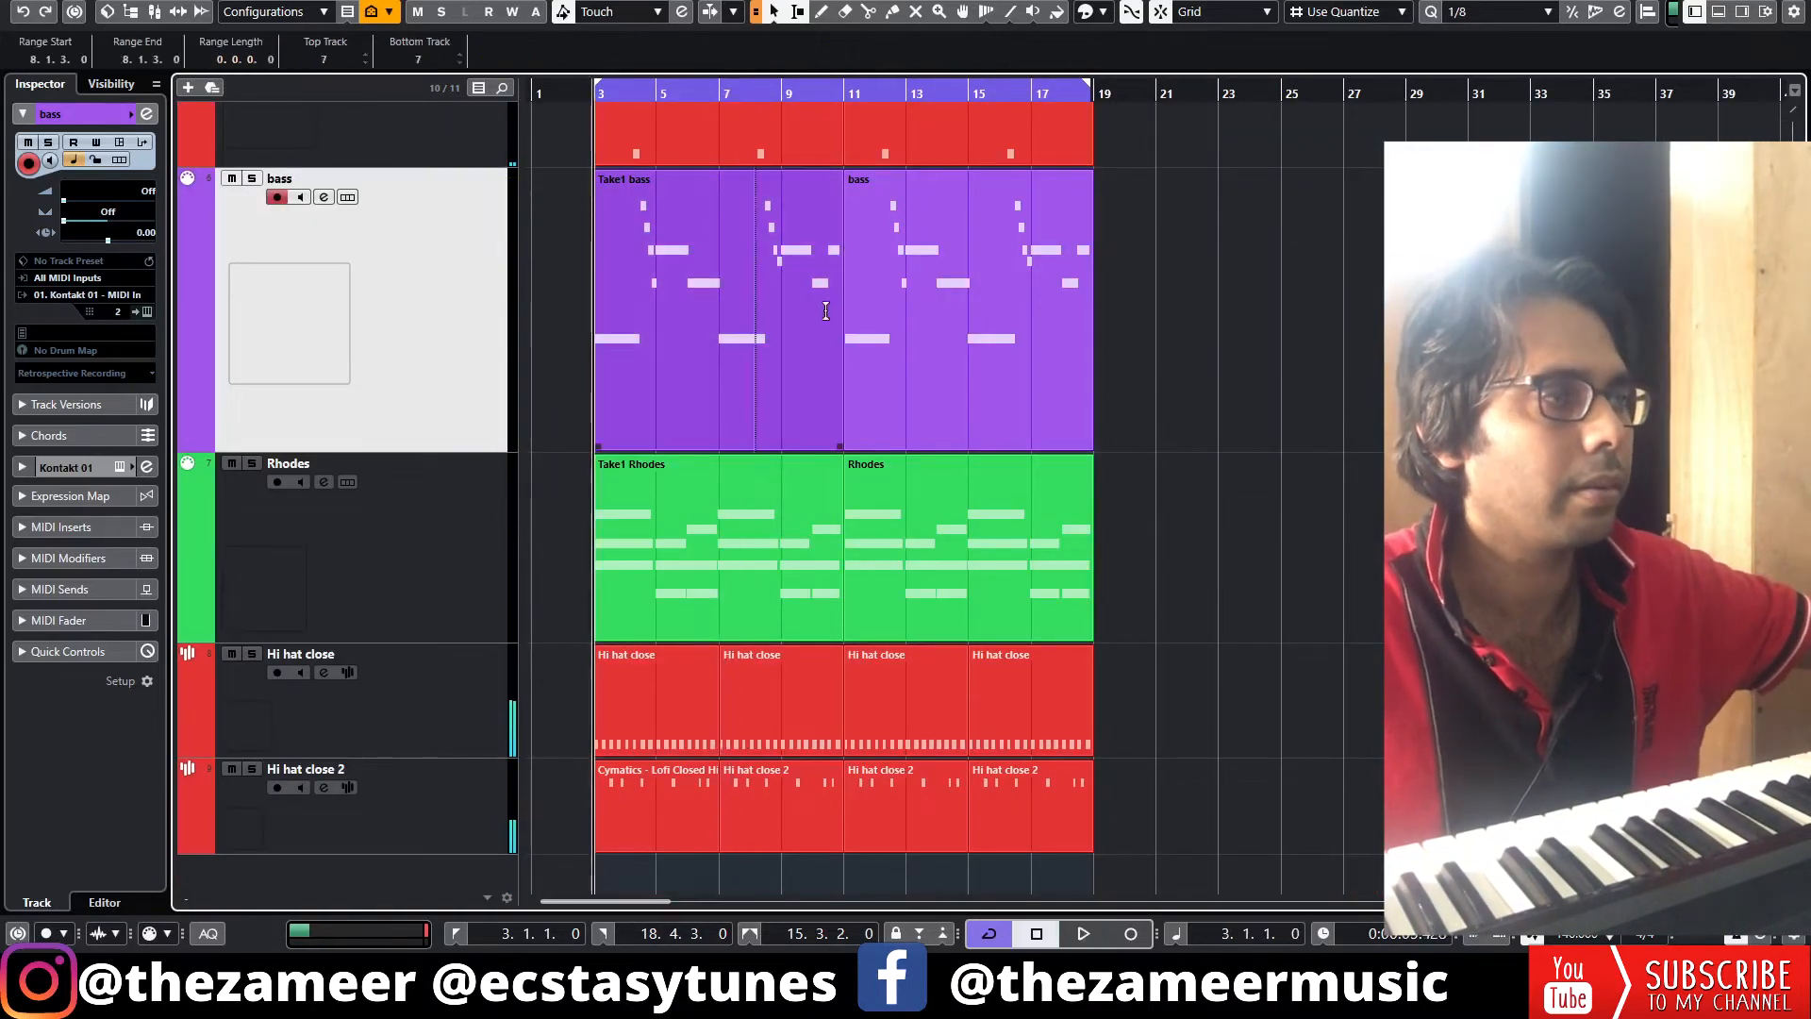
key("1")
left_click(781, 355)
key("Delete")
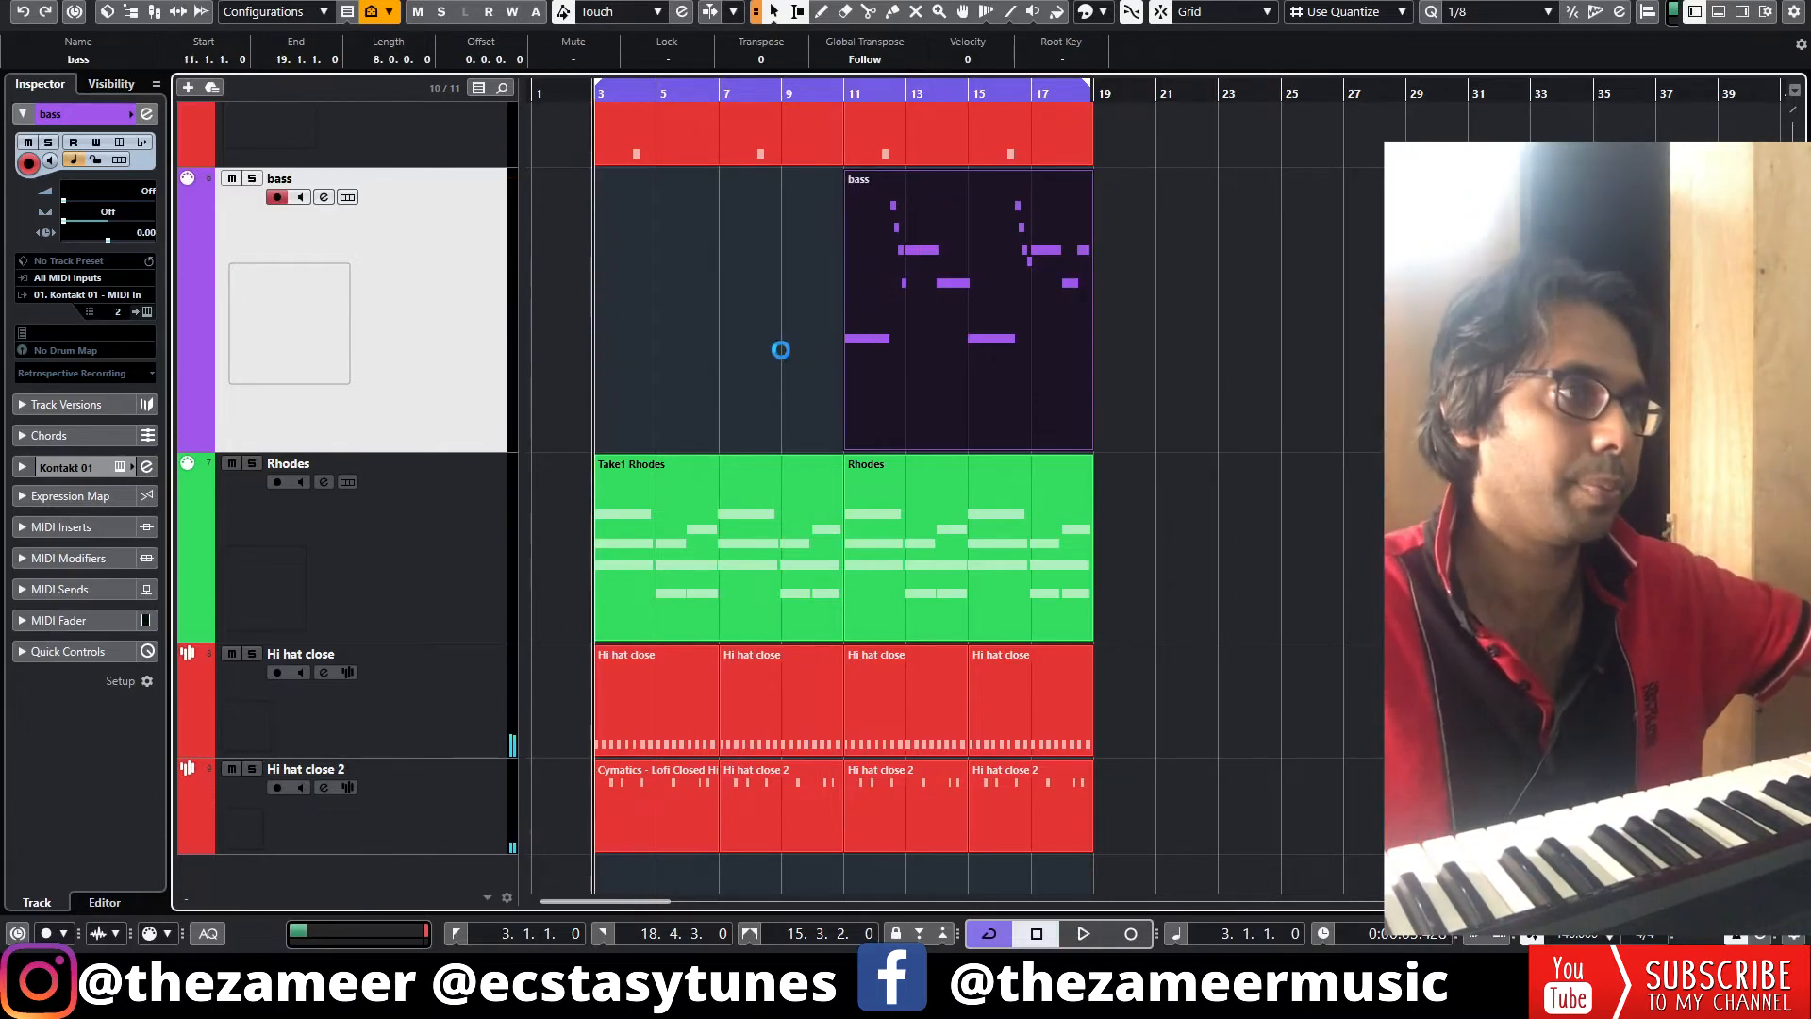
Record a new bass line on the bass track over bars 3 to 11
key("KP_Multiply")
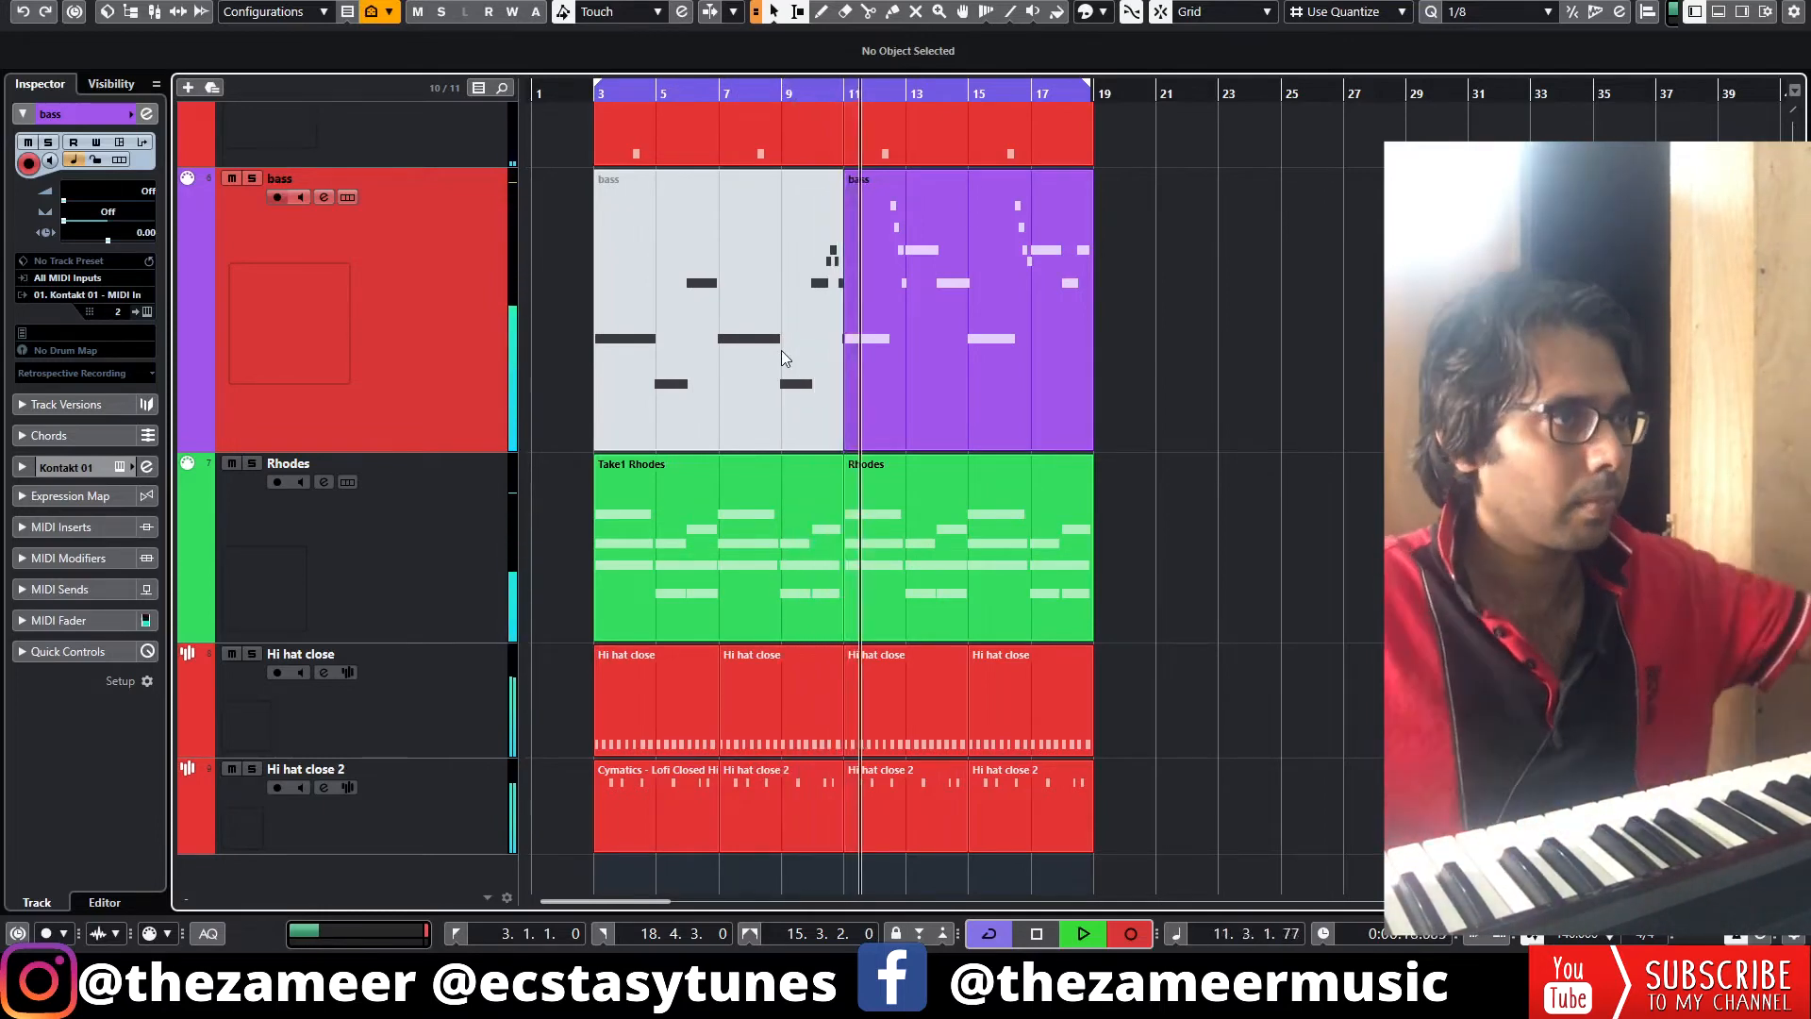
key("space")
key("space")
Quantize the new bass notes in the Key Editor and delete the stray A1 note at bar 11
double_click(741, 405)
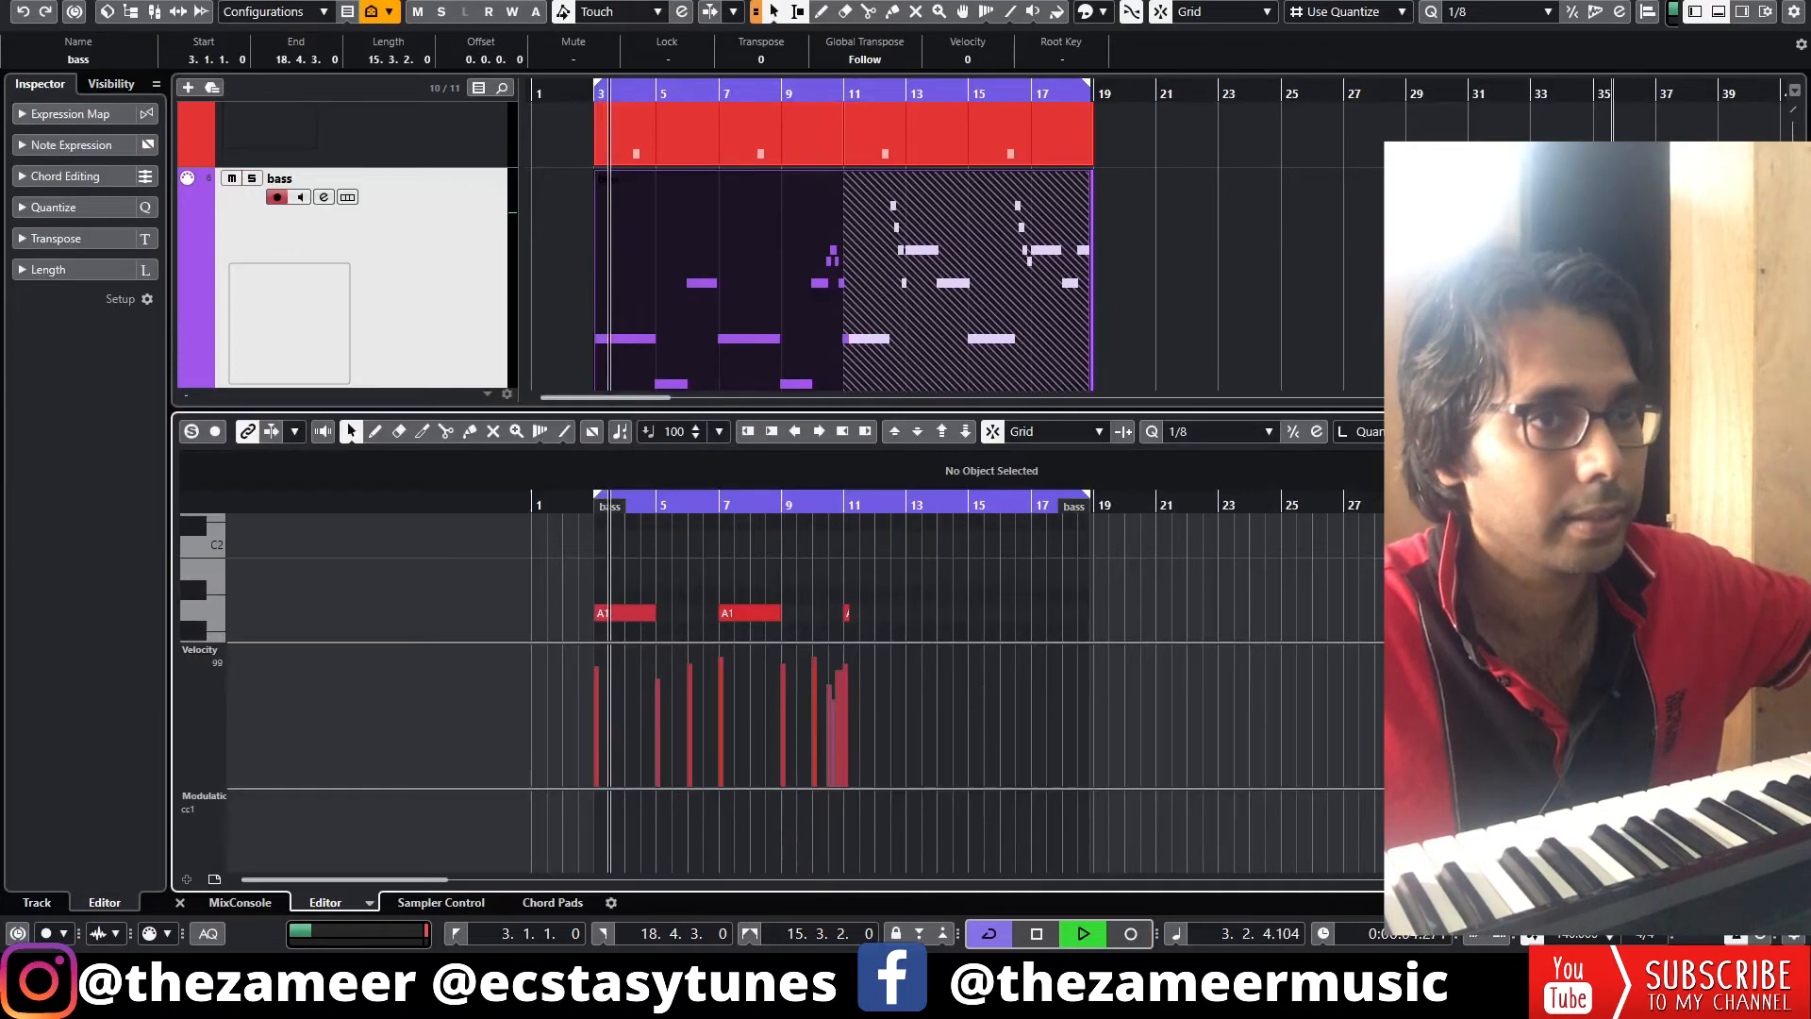
left_click(1742, 431)
scroll(613, 635, "down", 3)
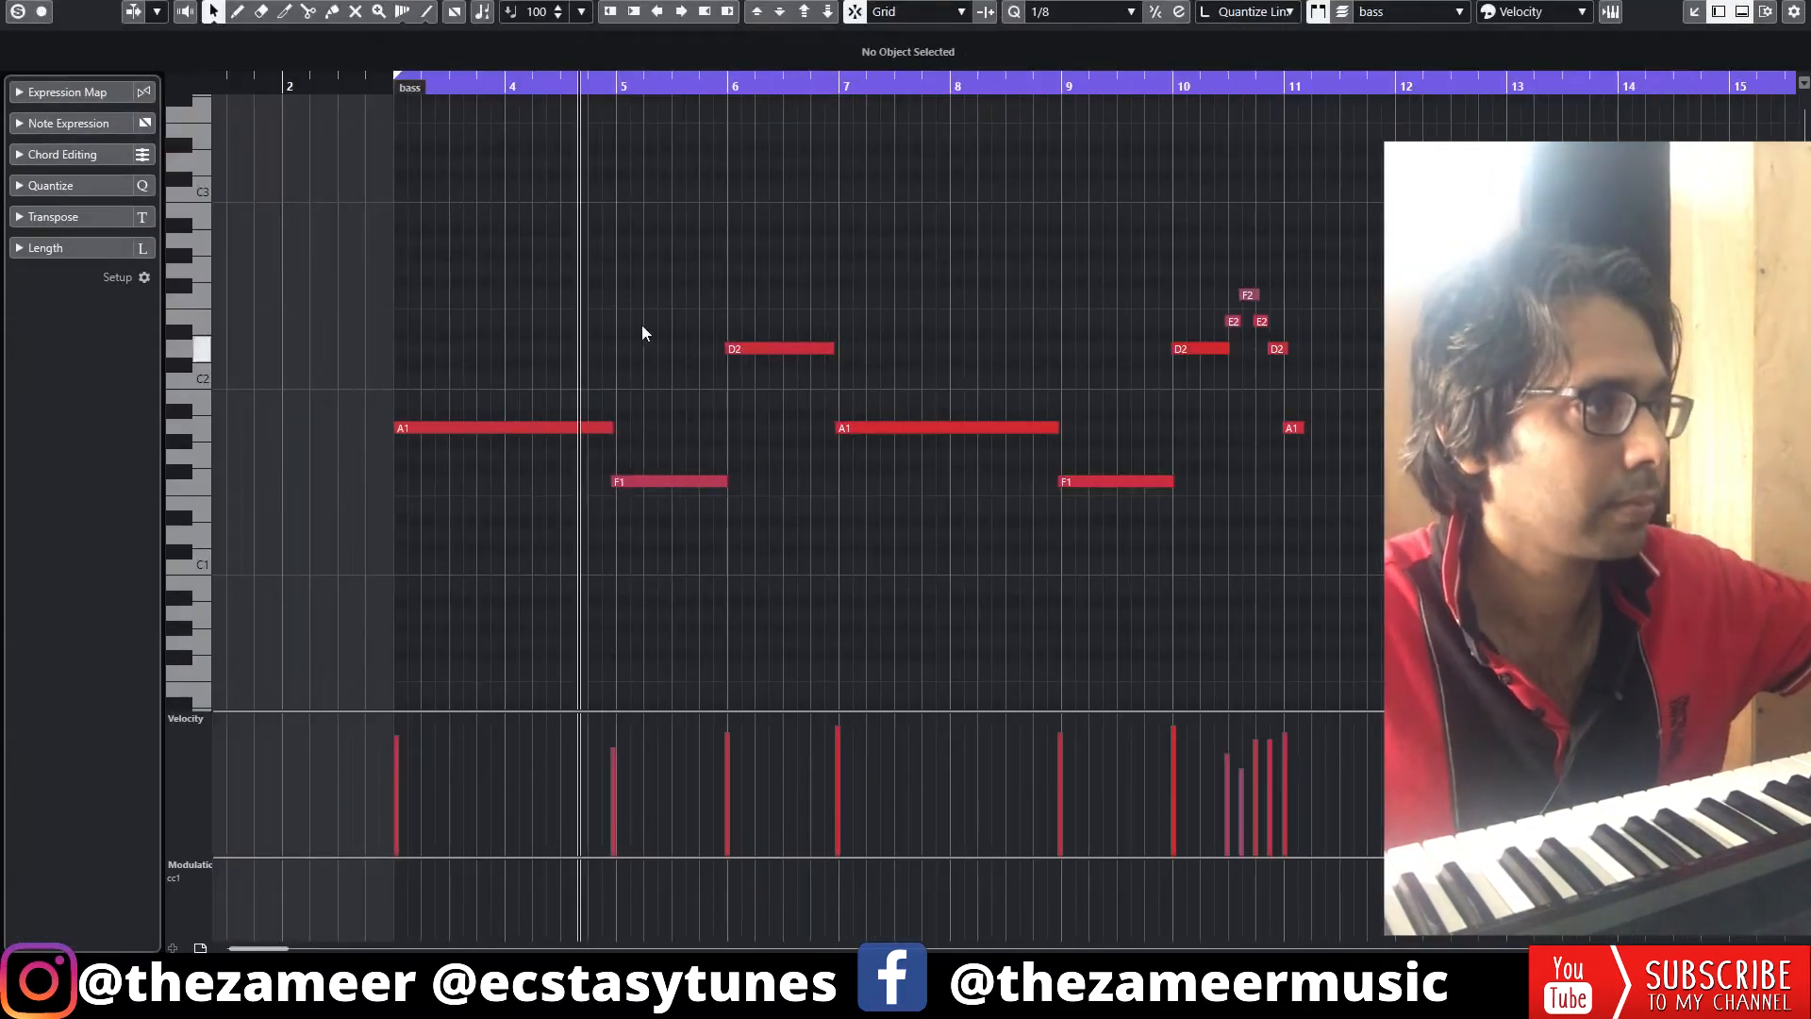
left_click_drag(641, 313, 920, 592)
left_click_drag(1169, 283, 1260, 358)
left_click(1294, 376)
left_click(1278, 349)
key("q")
left_click(1293, 429)
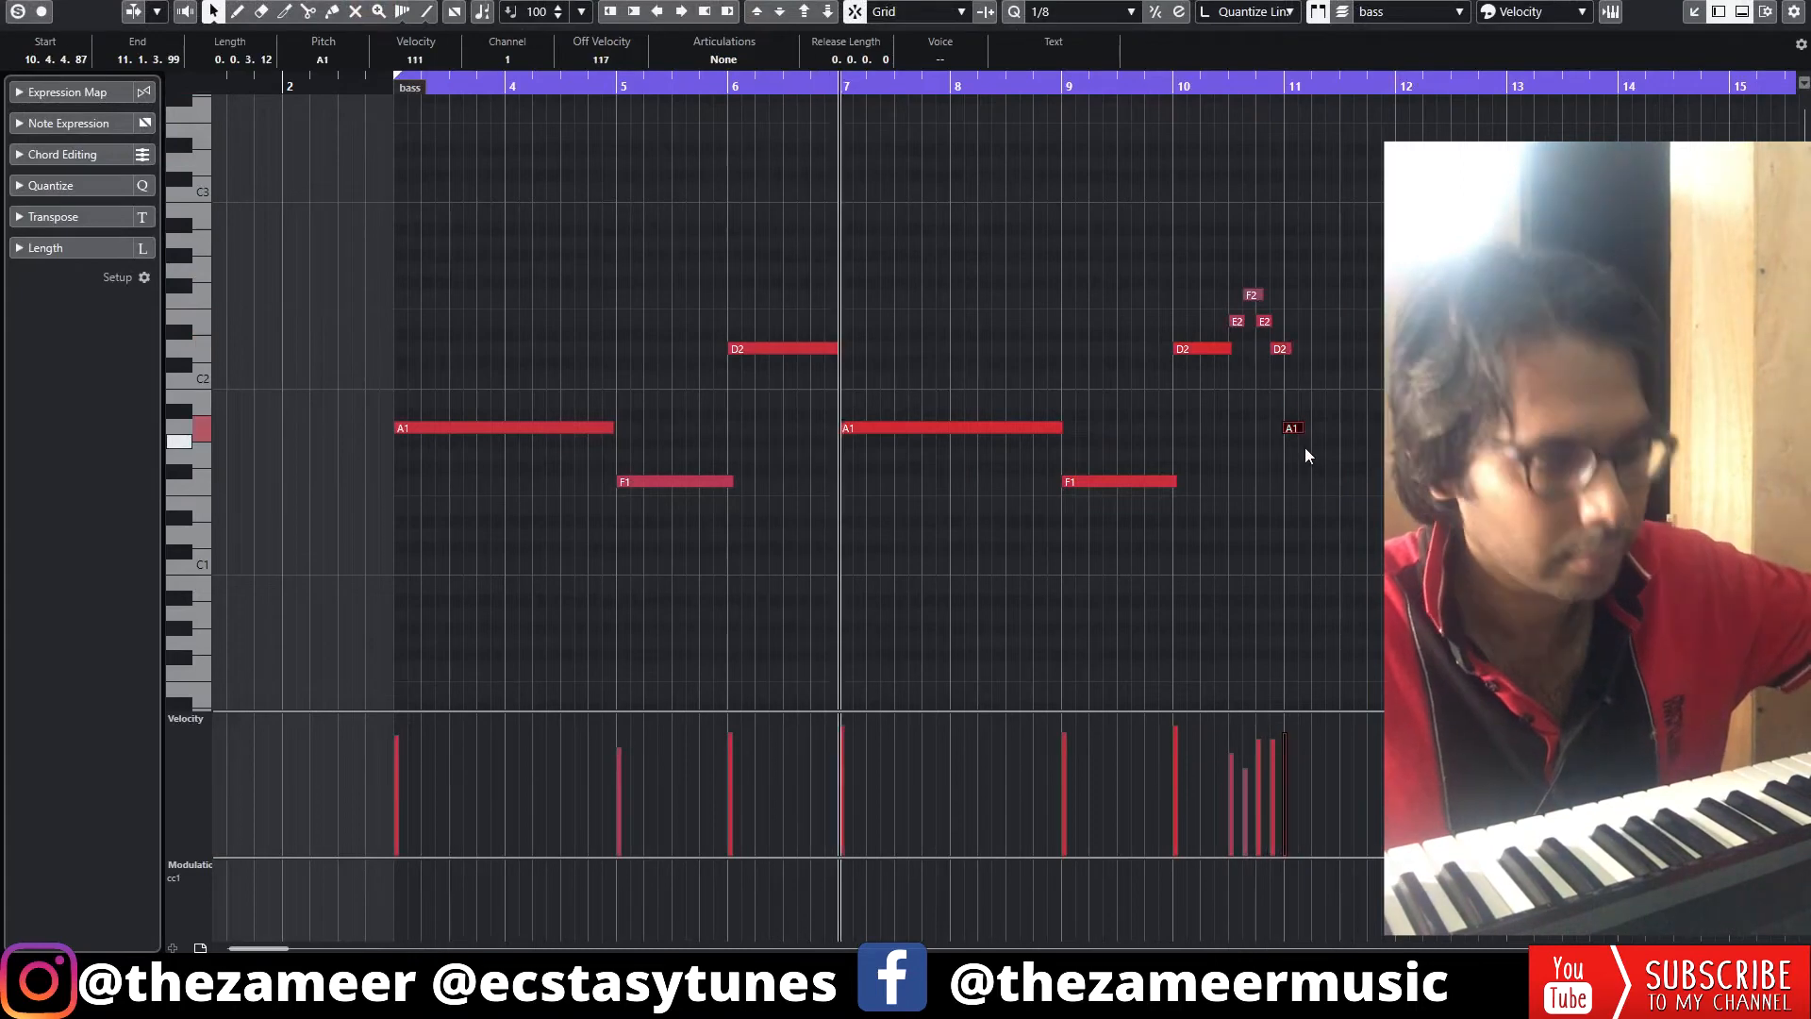
key("Delete")
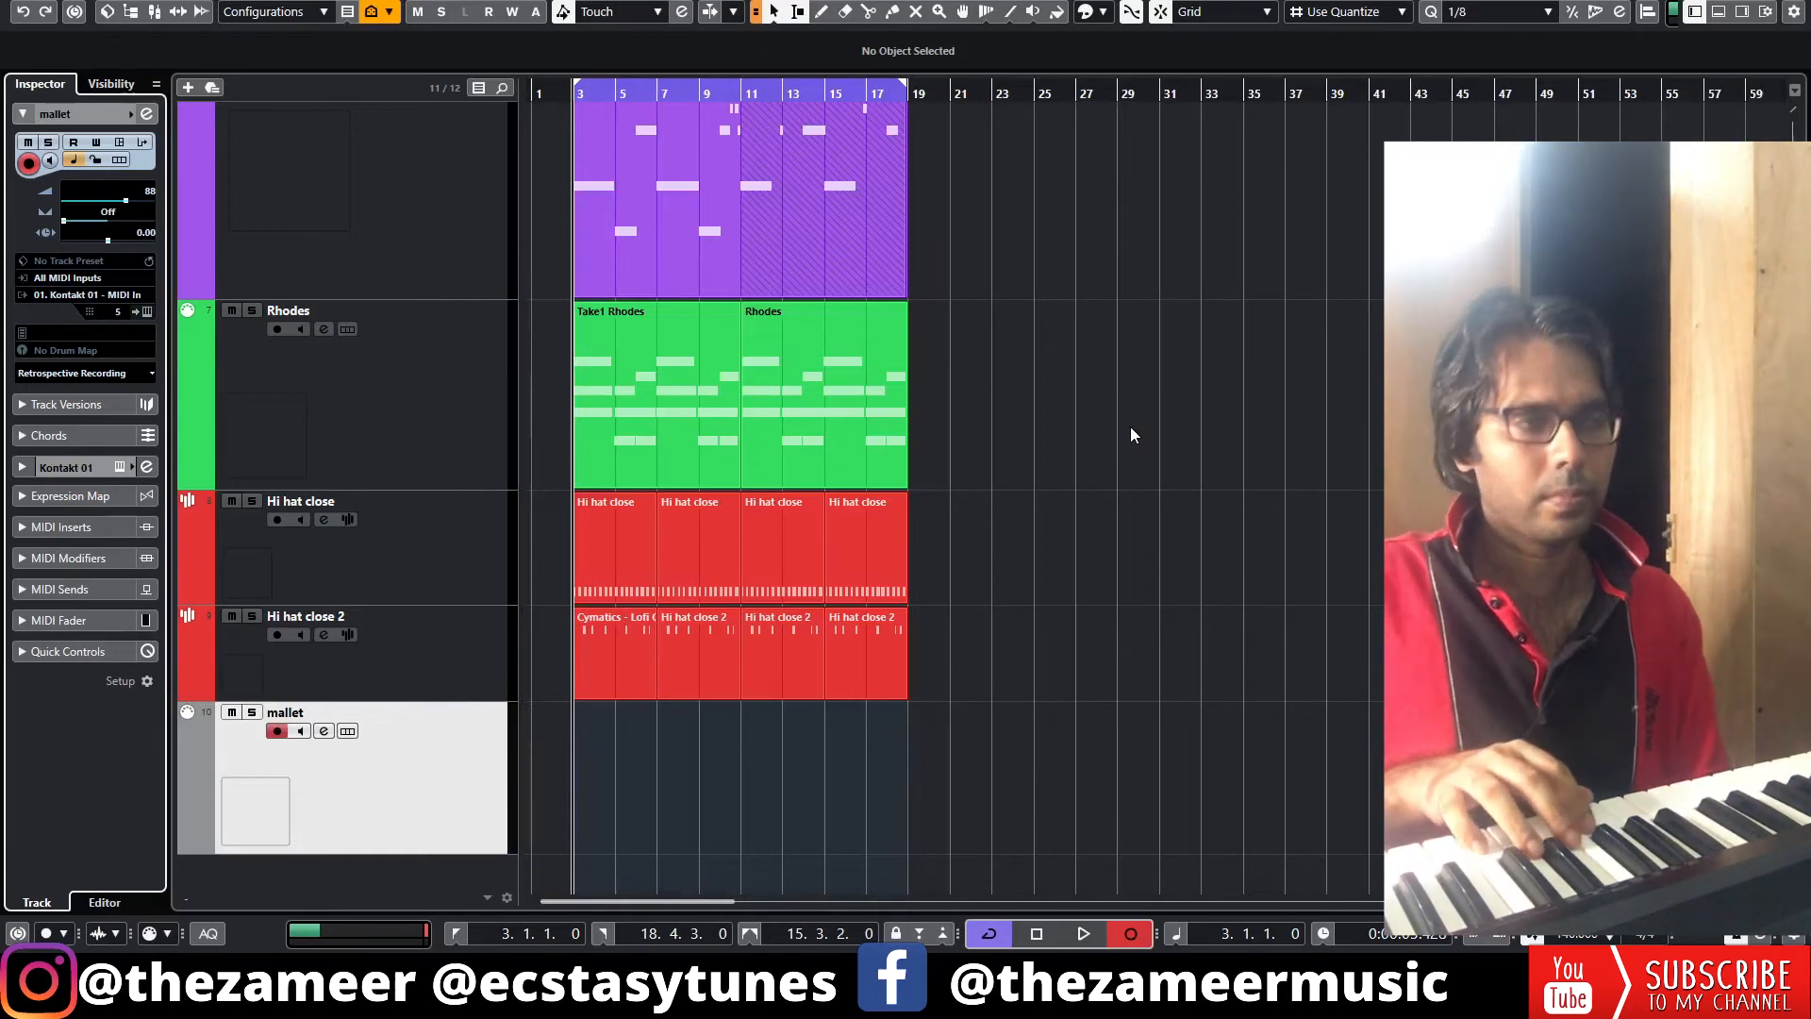
Record mallet melody takes on the mallet track starting at bars 3 and 11
key("space")
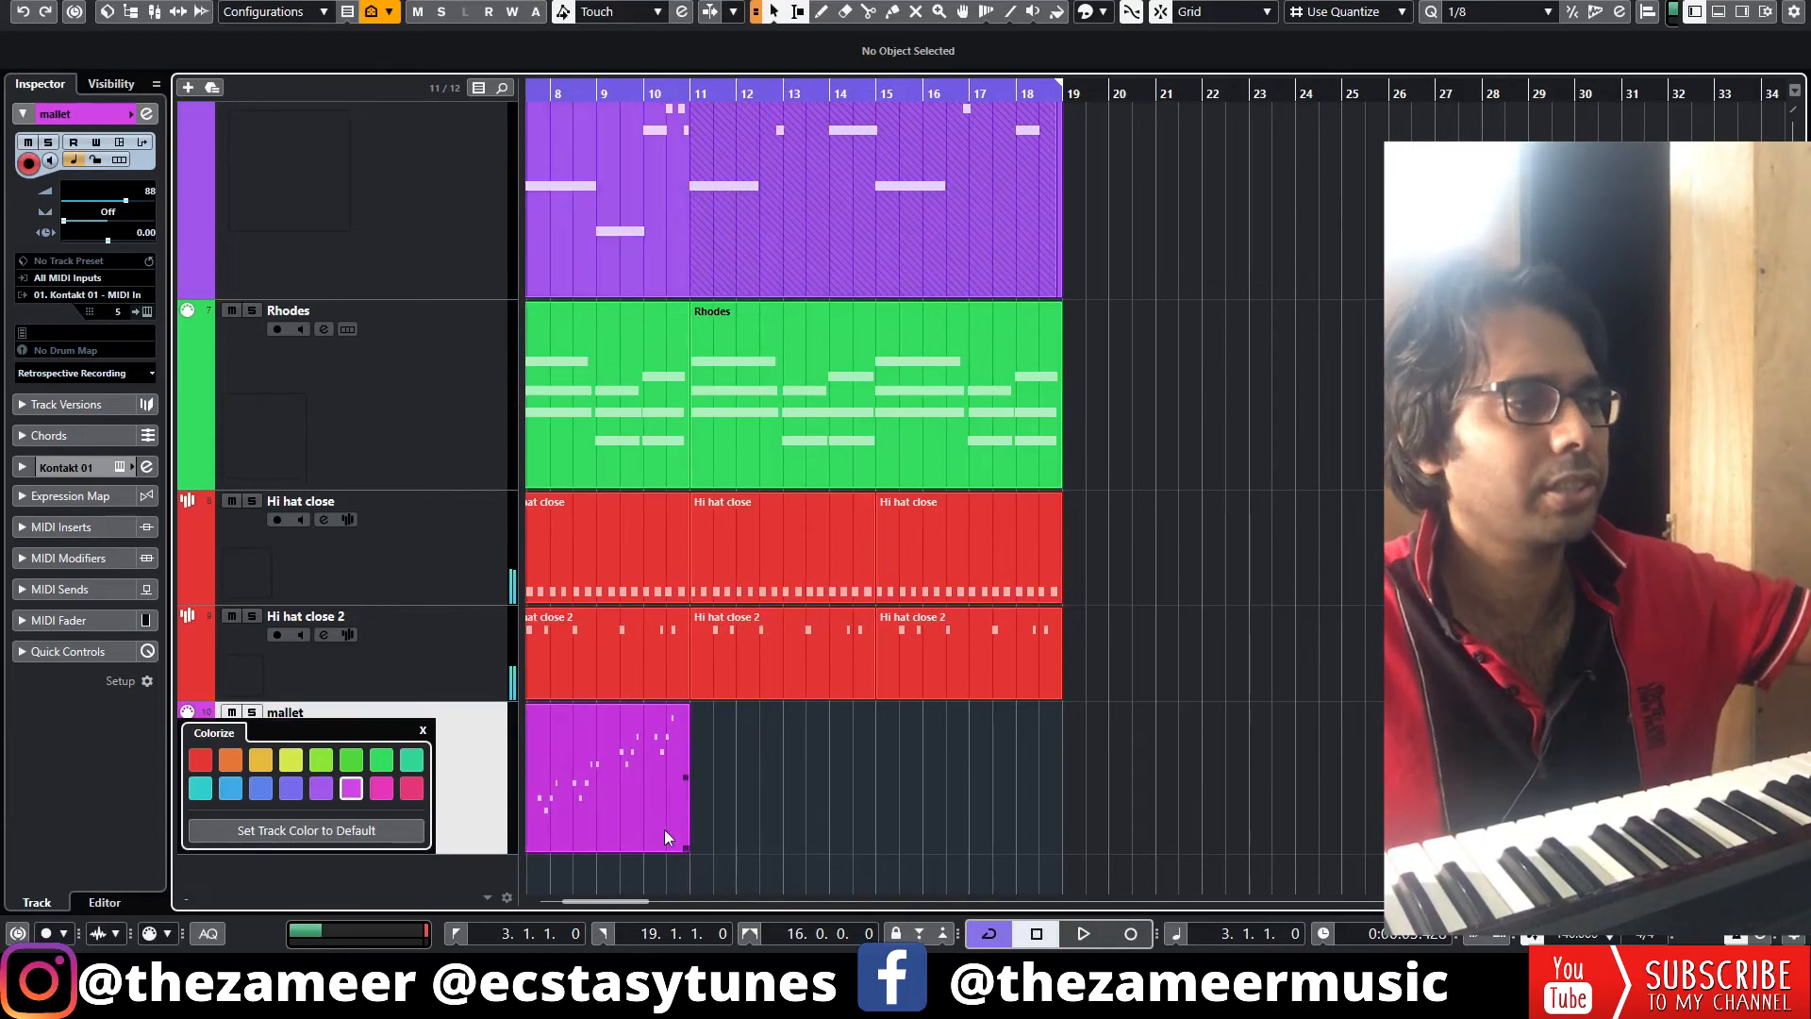
left_click(642, 823)
key("n")
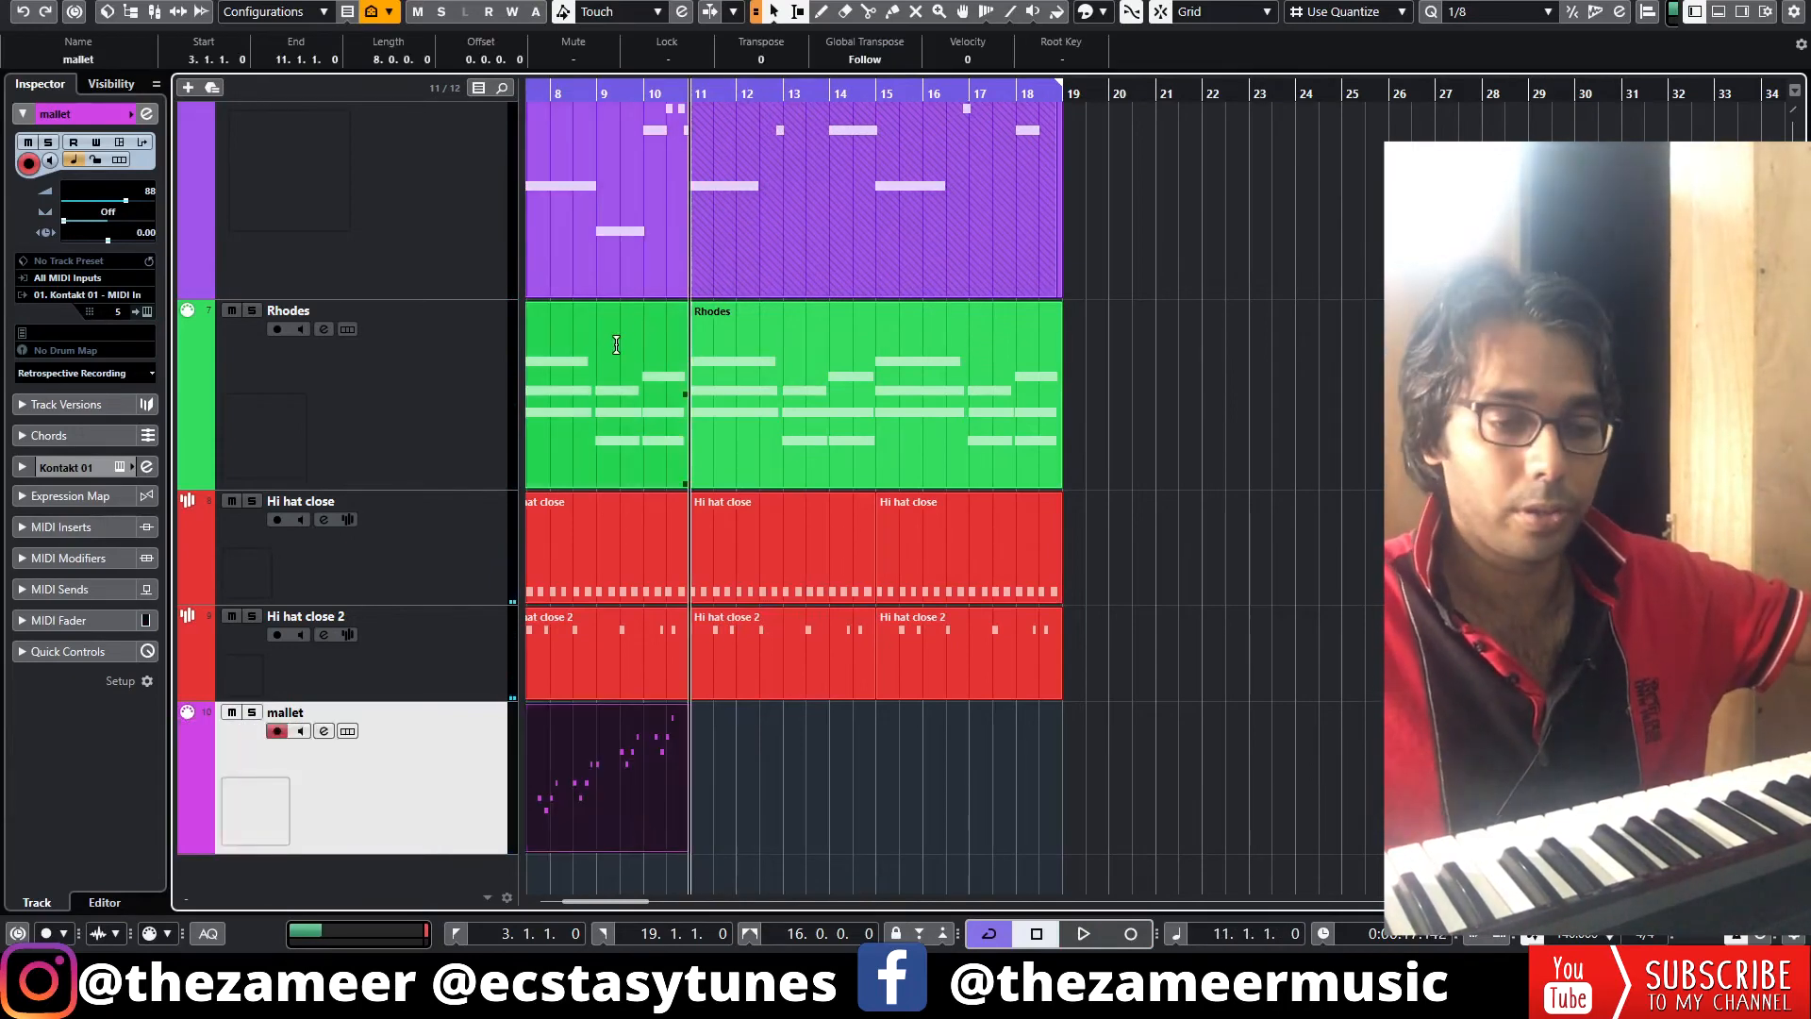
key("KP_Multiply")
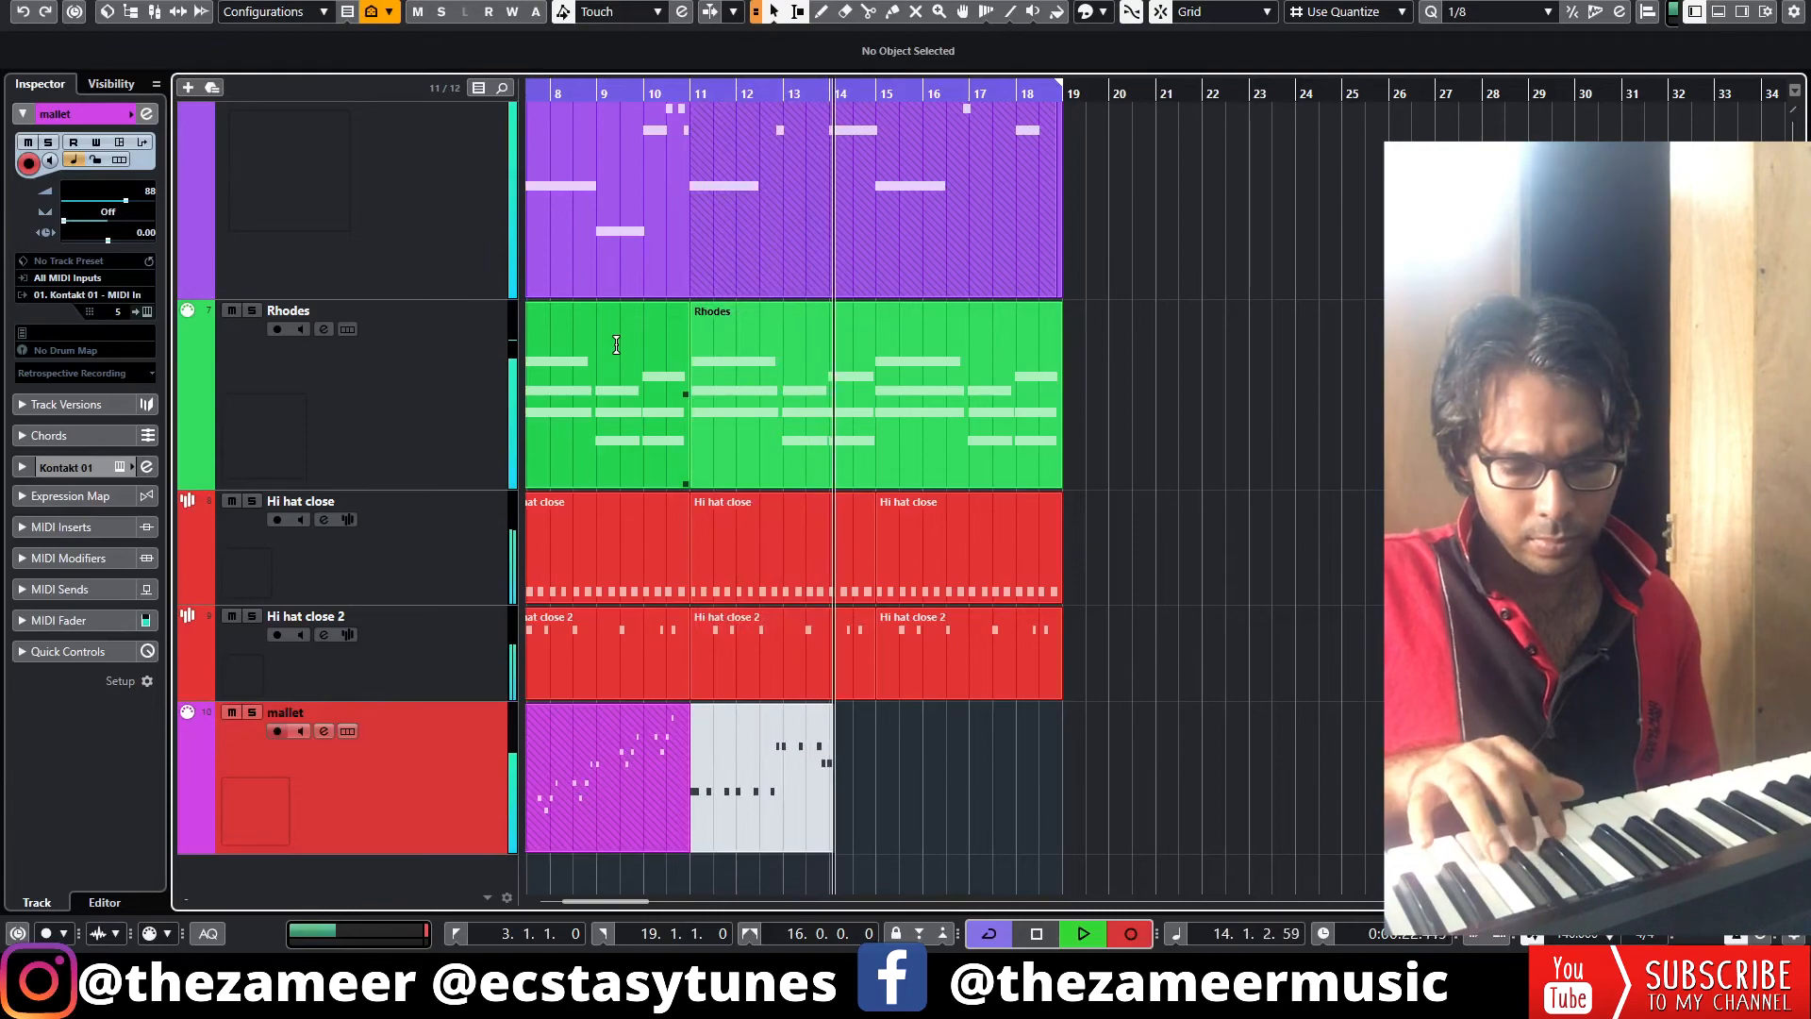
key("space")
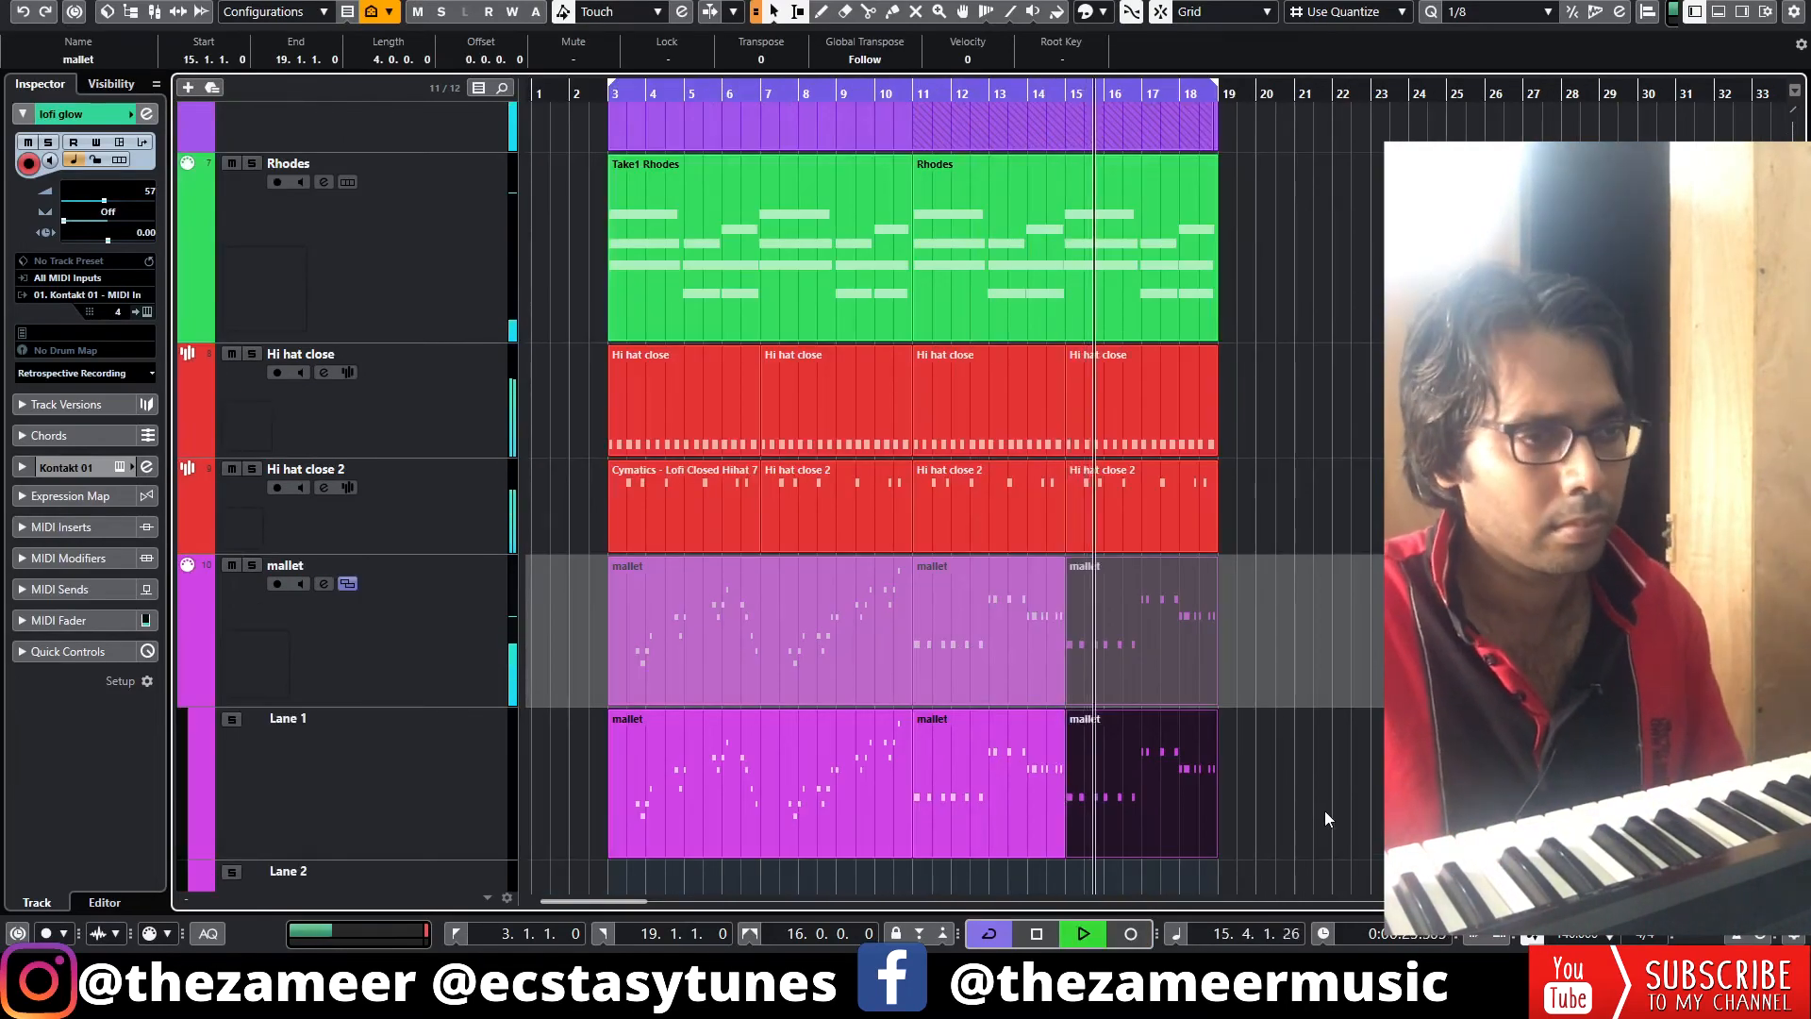
scroll(1324, 811, "up", 5)
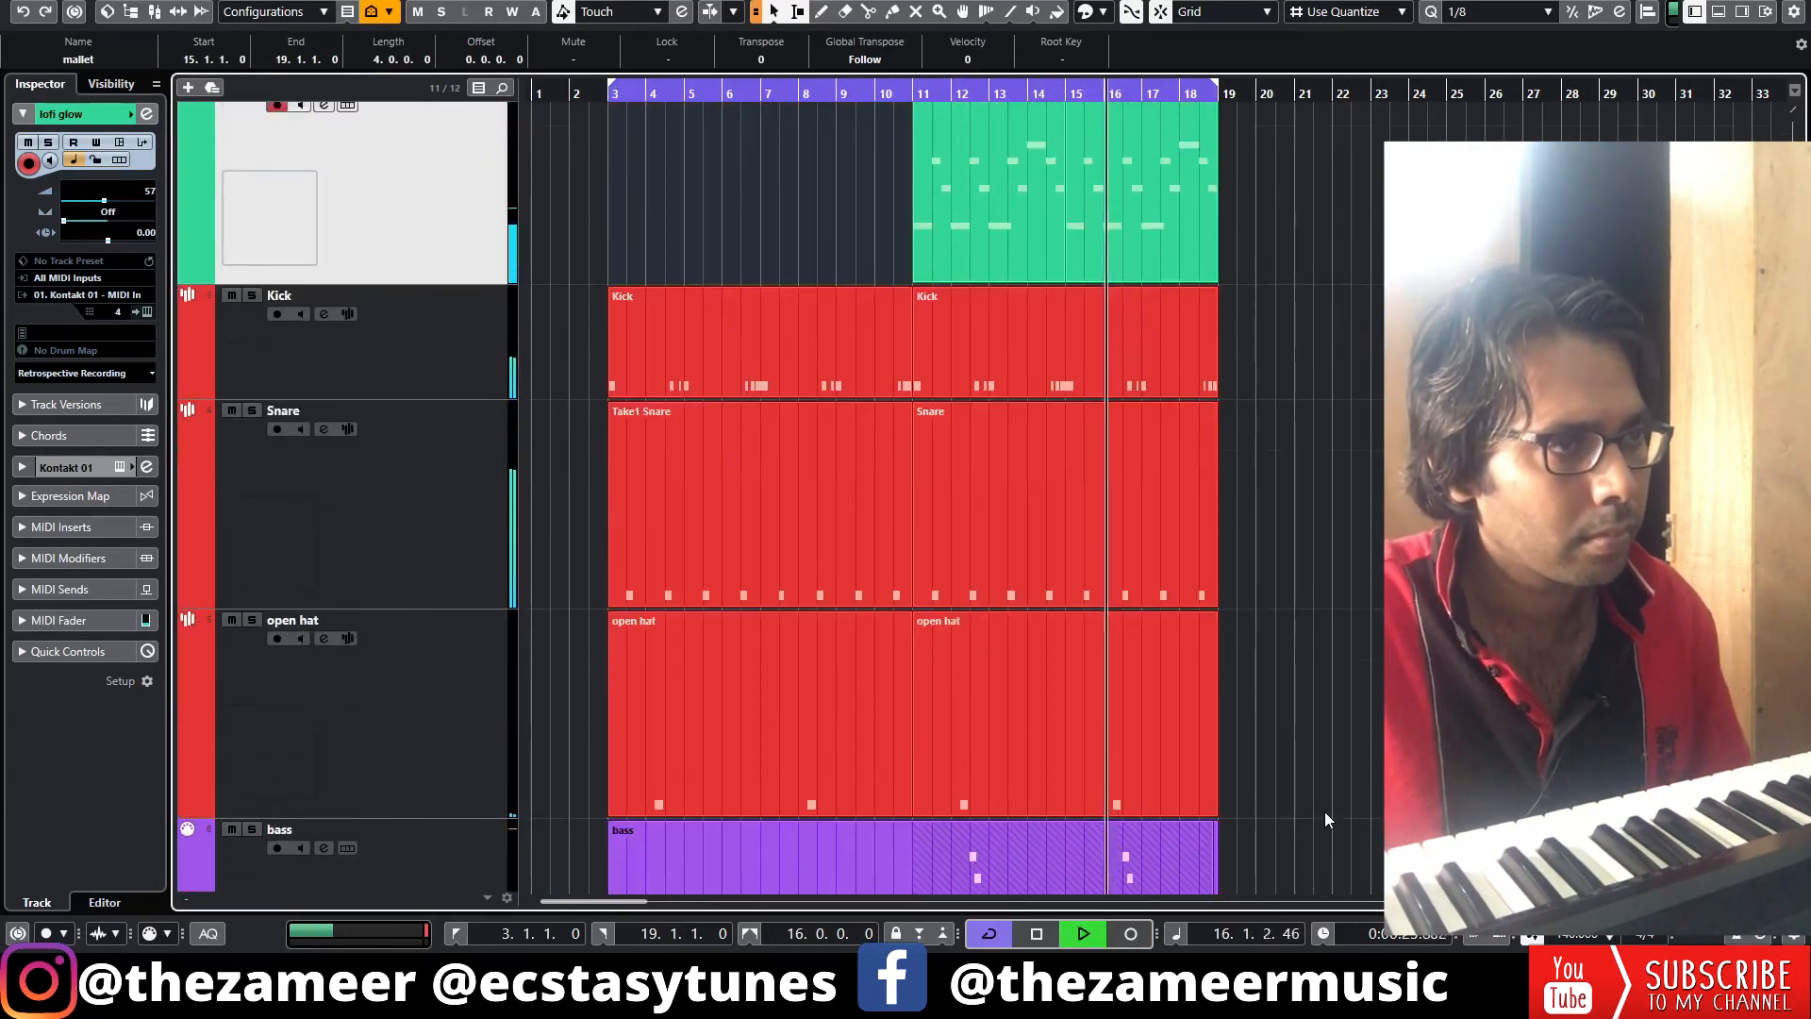
scroll(1329, 809, "down", 5)
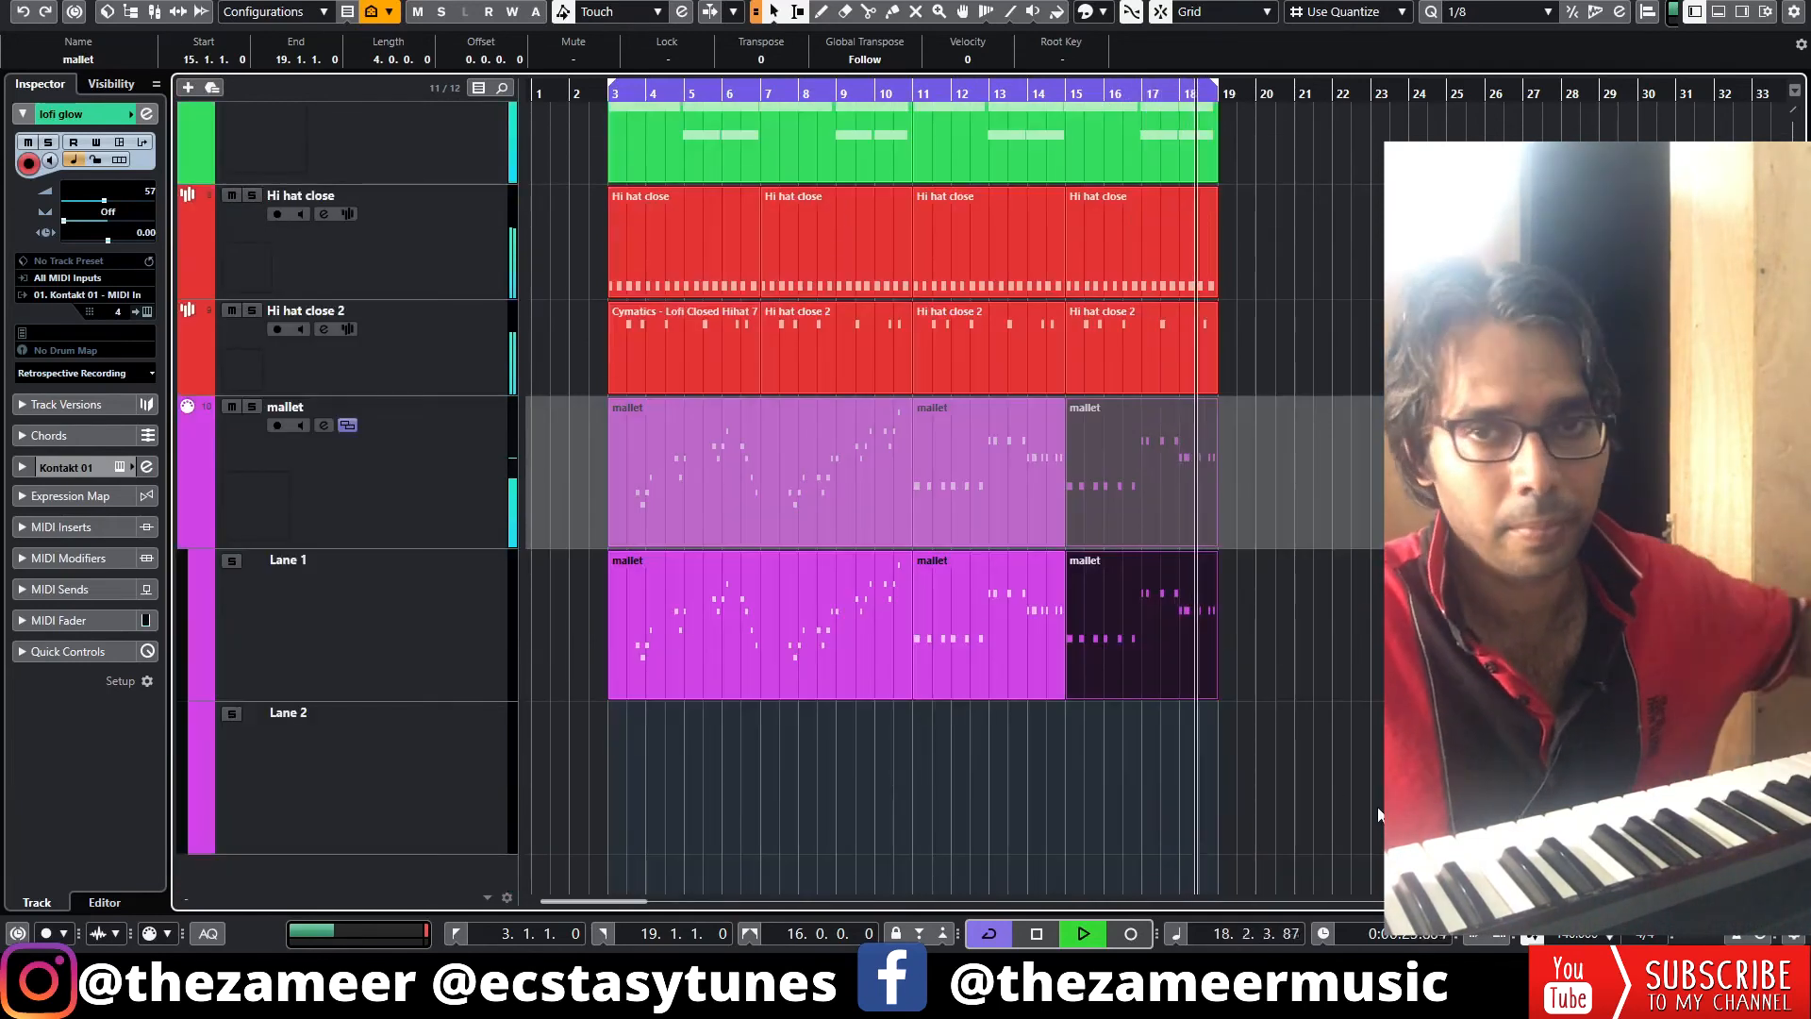
key("space")
Add a vinyl crackle loop from the Media browser on a new Vinyl track spanning bars 3 to 19
left_click(1742, 12)
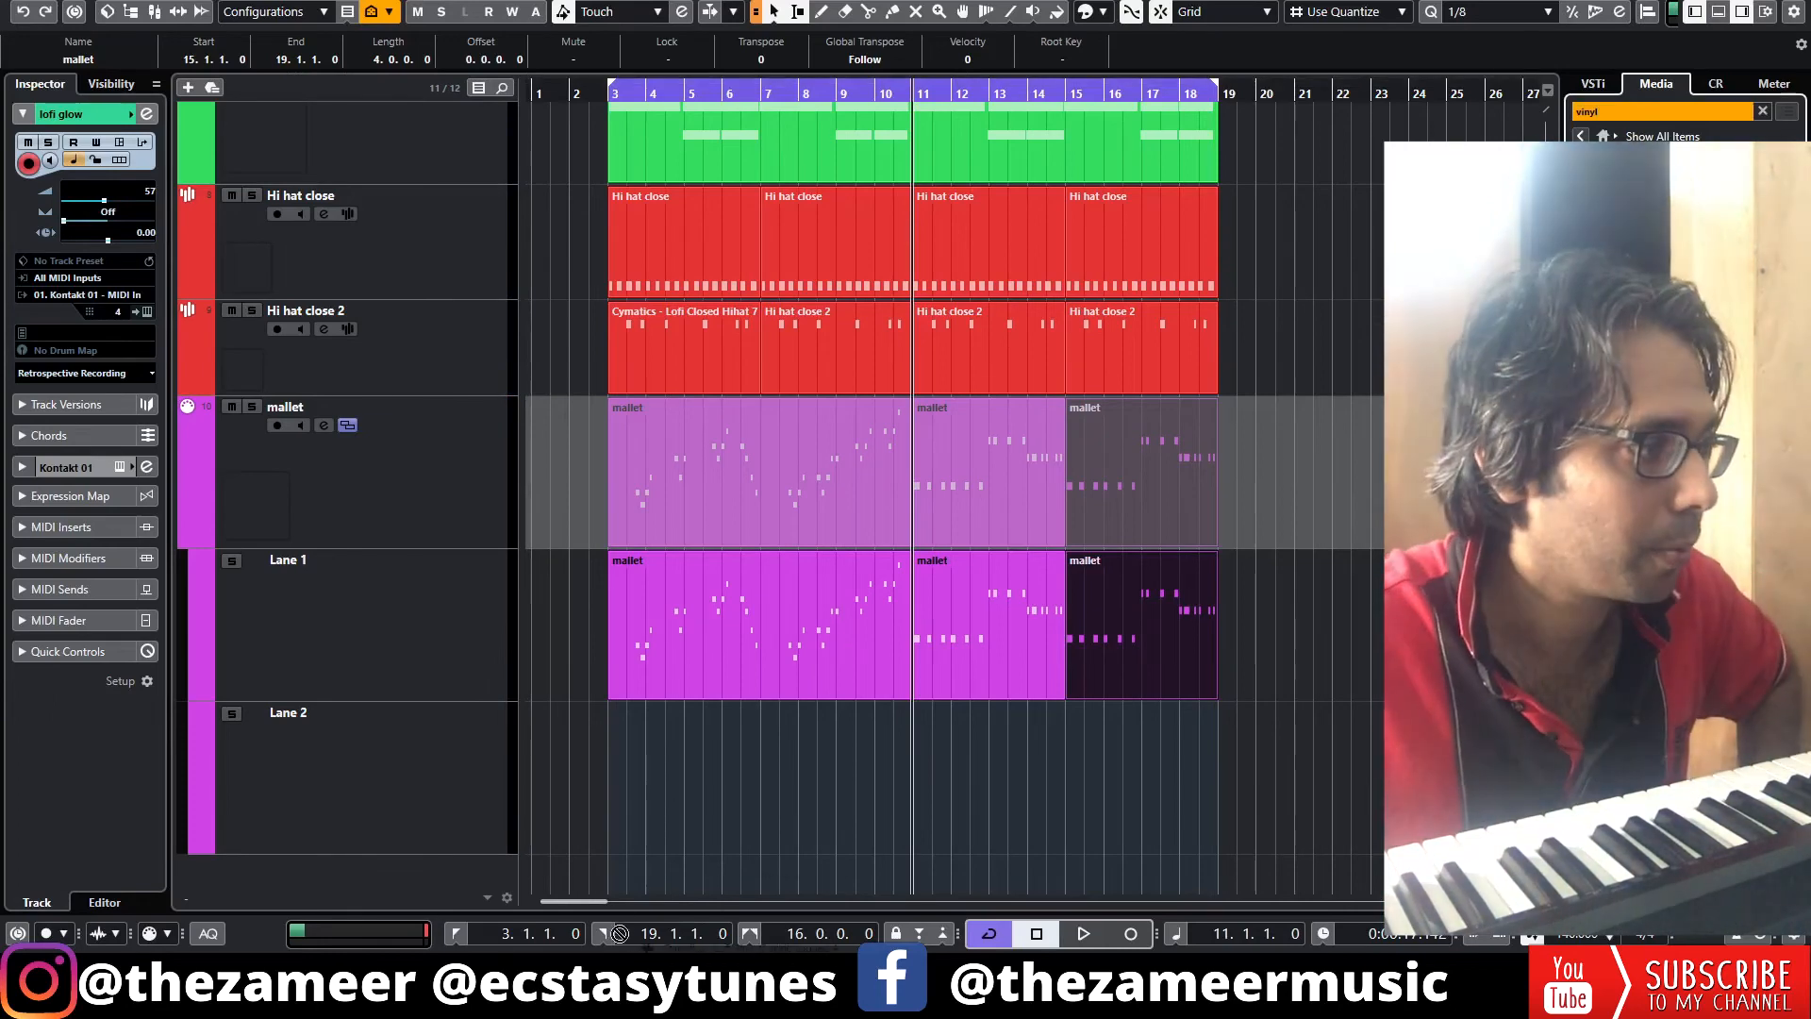
left_click_drag(1650, 472, 619, 877)
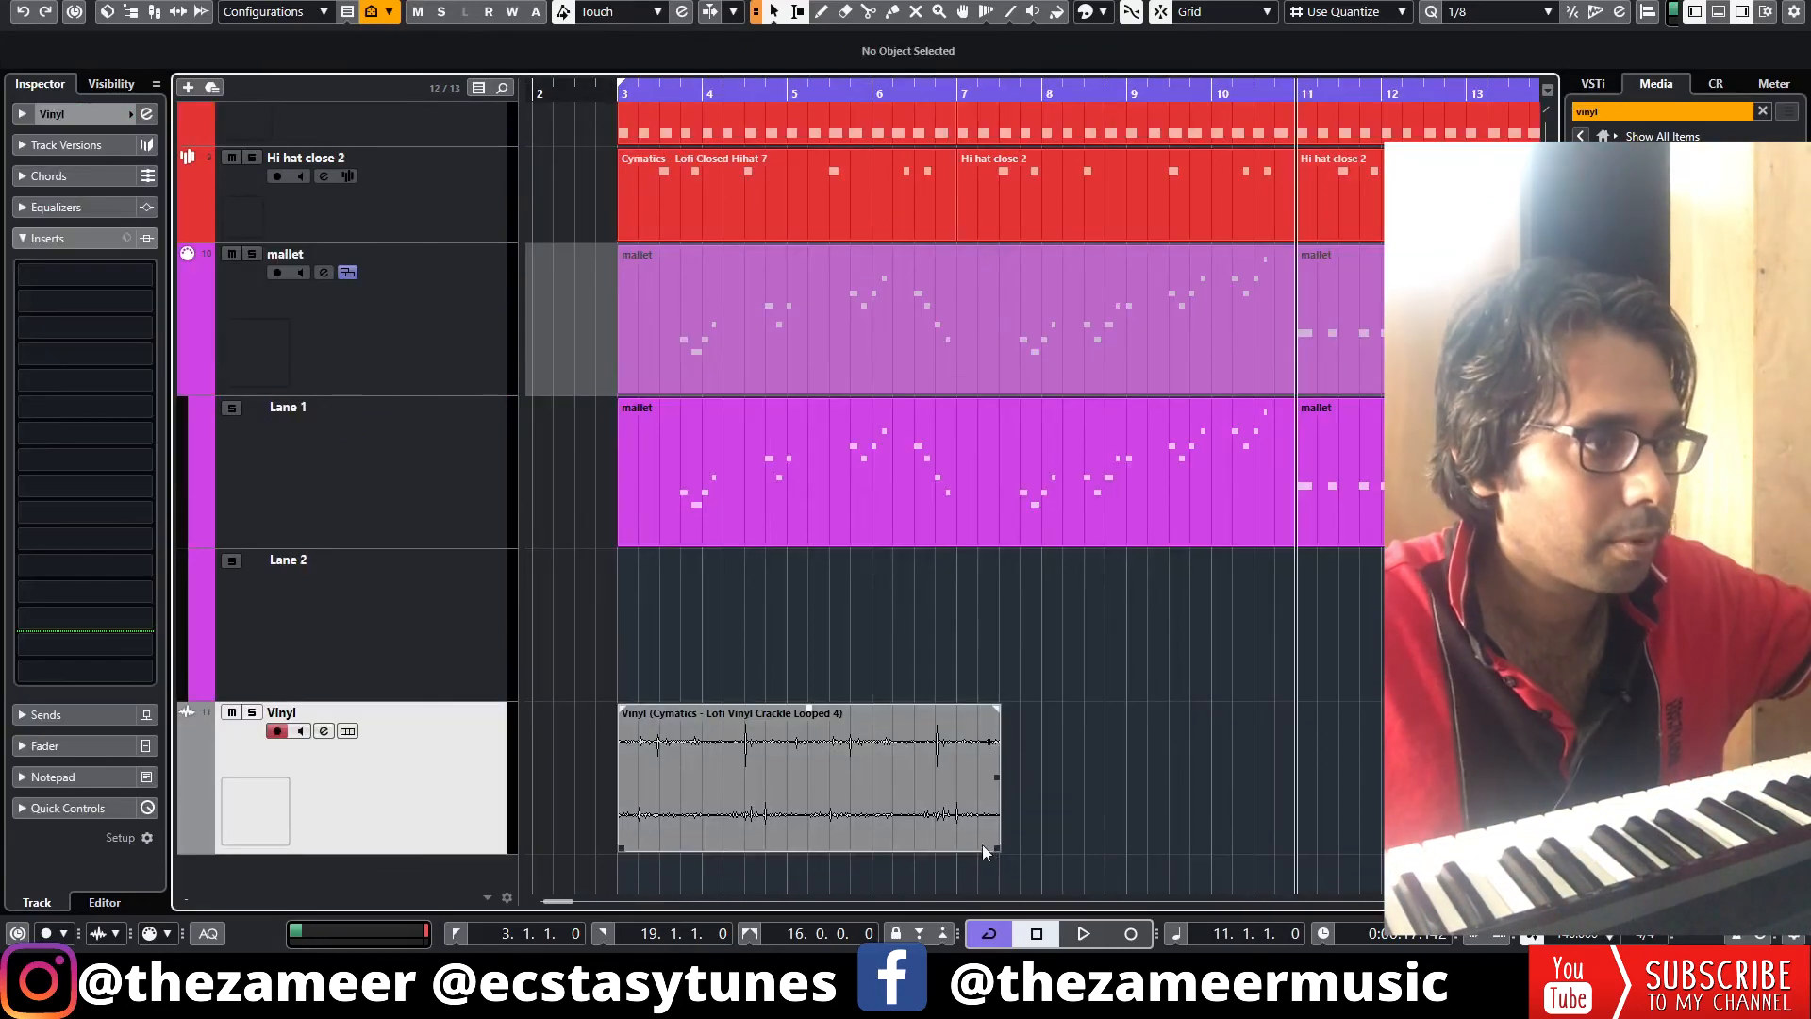
left_click(981, 845)
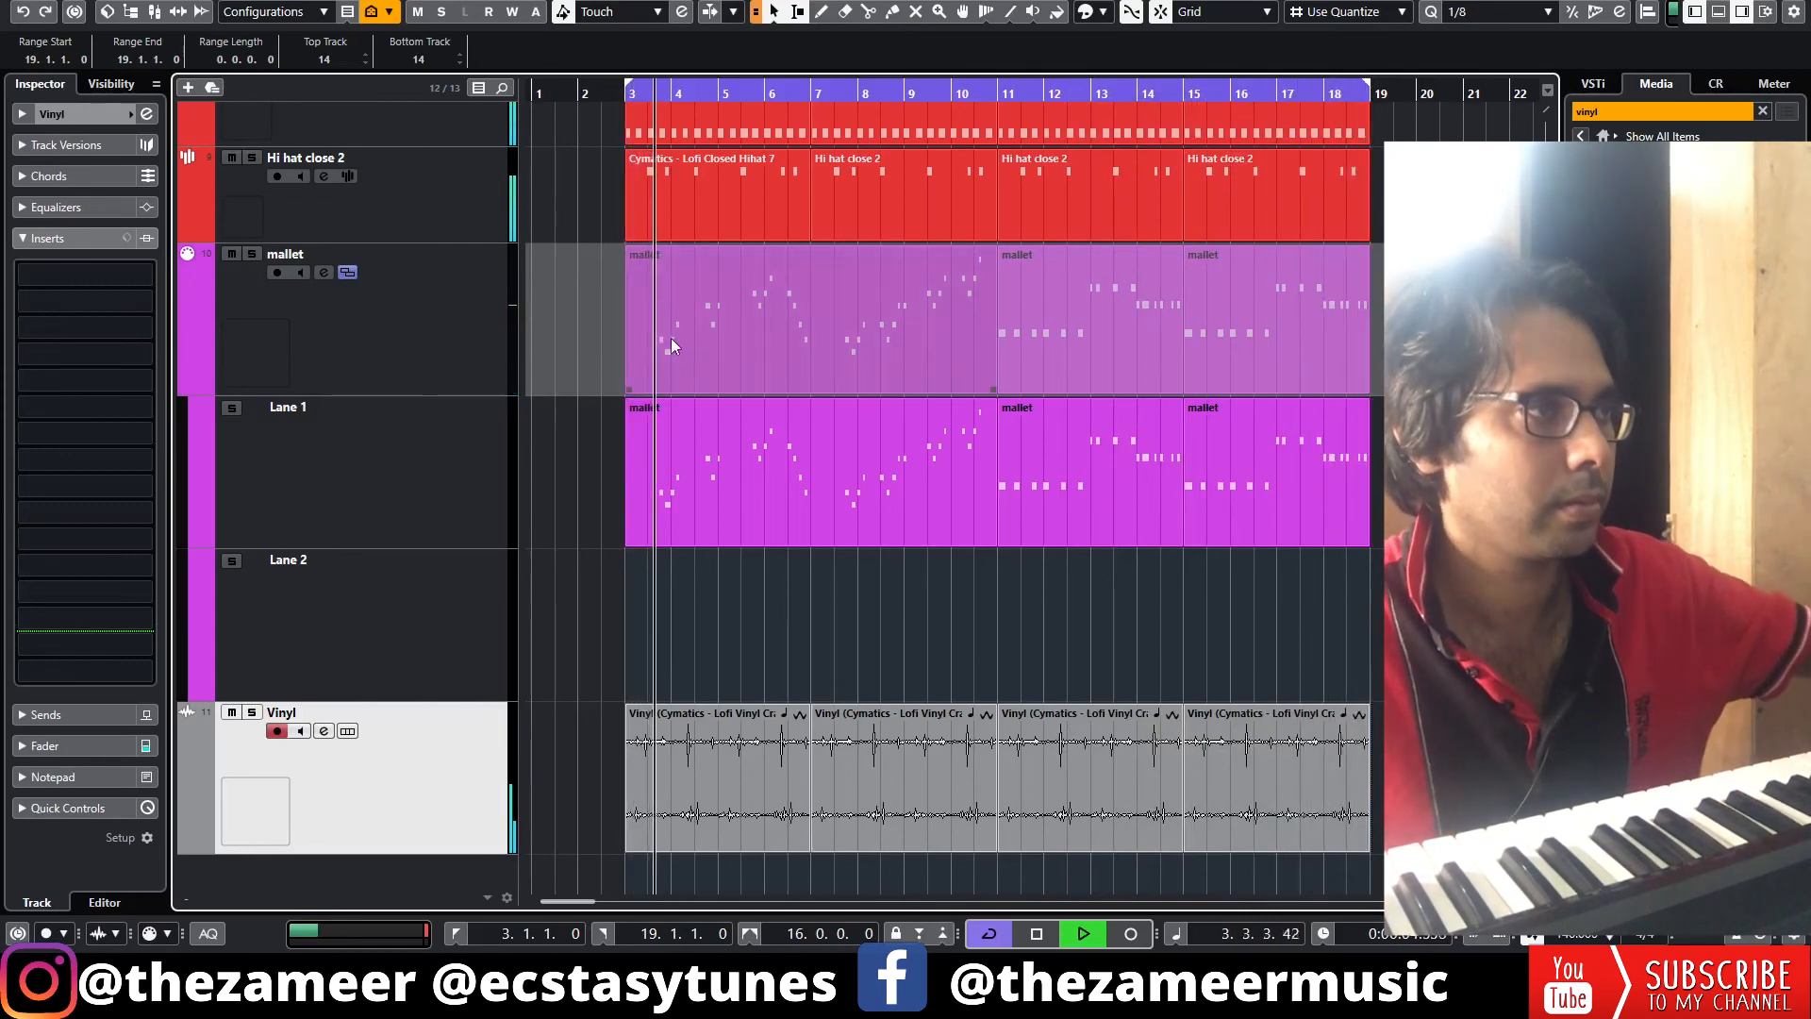
Play the whole arrangement from the start
scroll(694, 368, "up", 12)
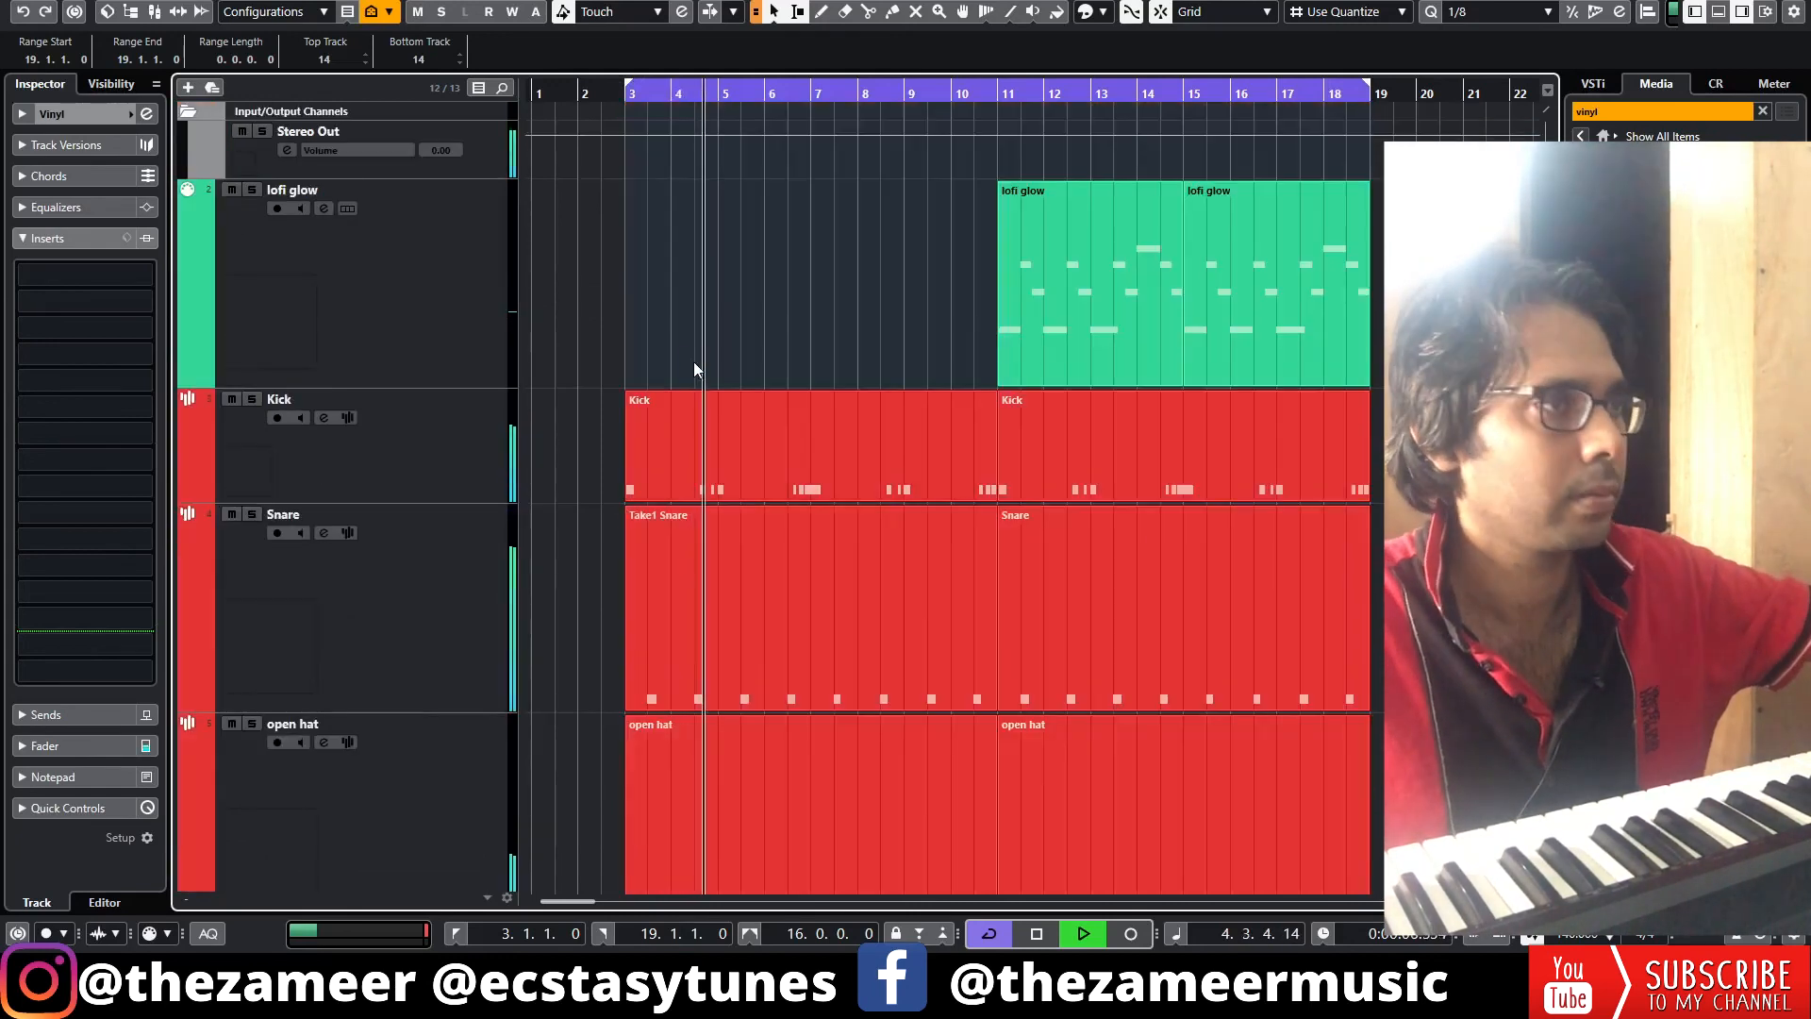
key("g")
key("space")
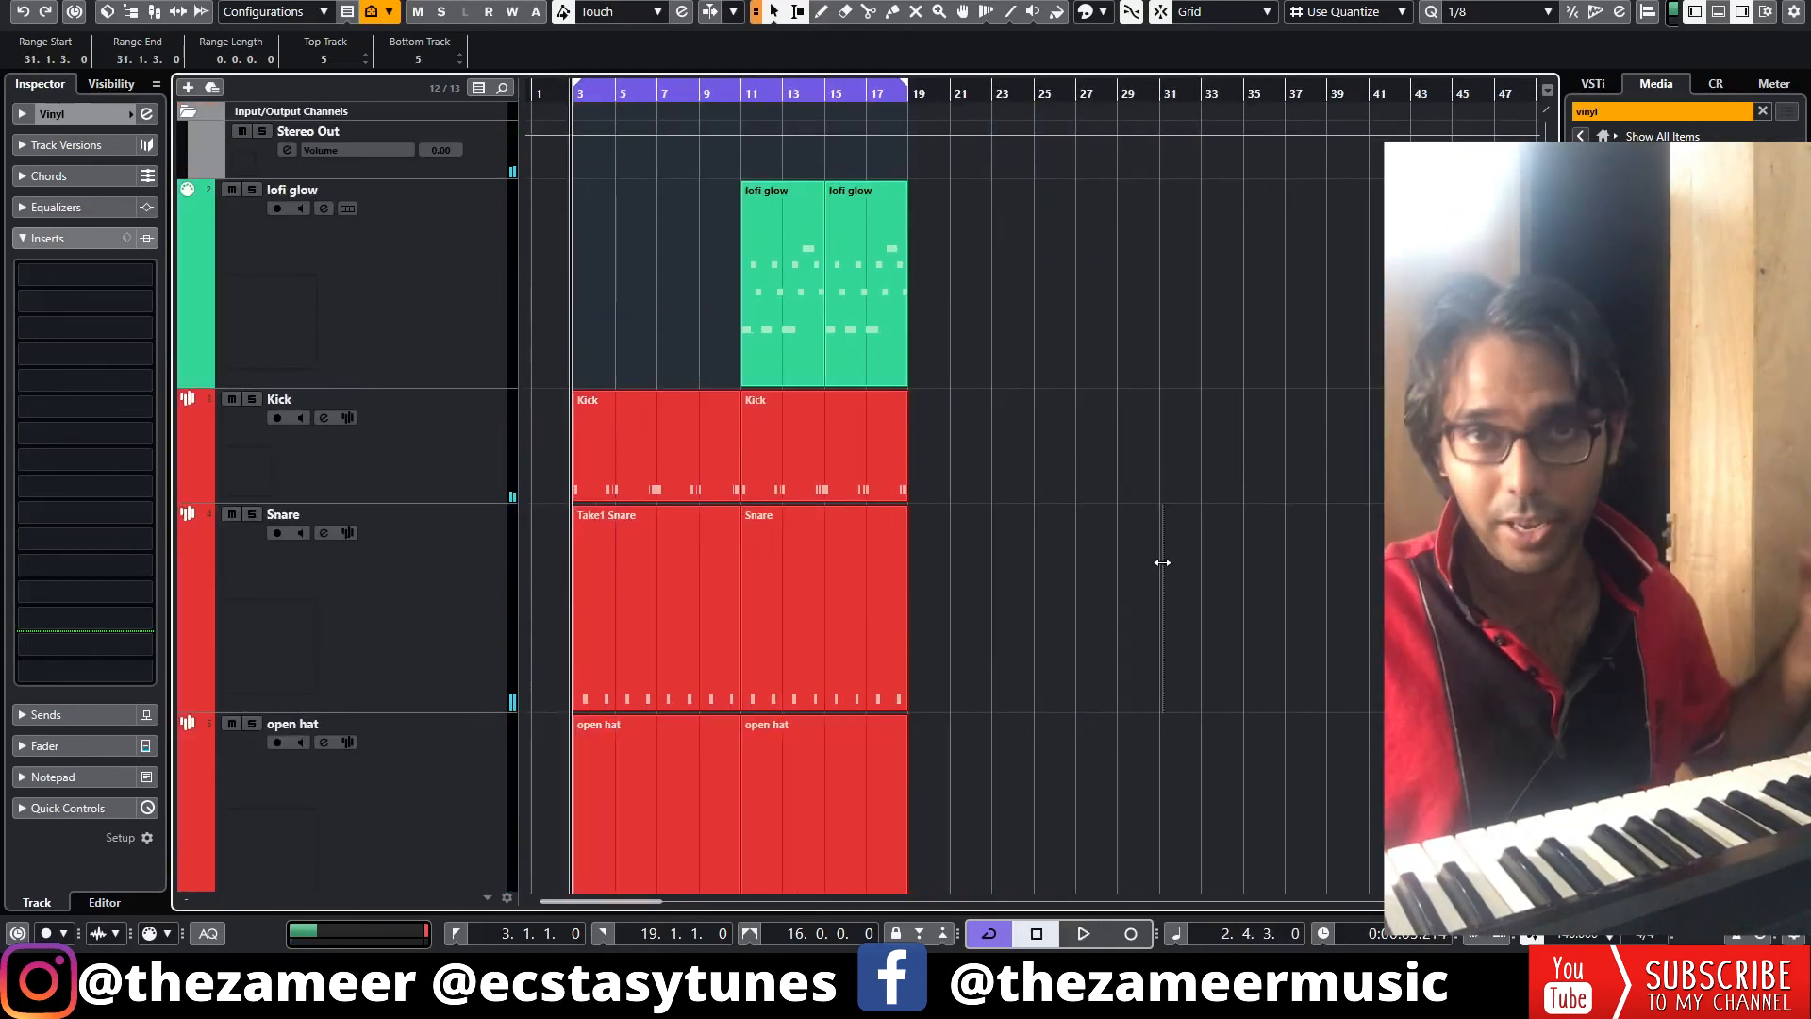